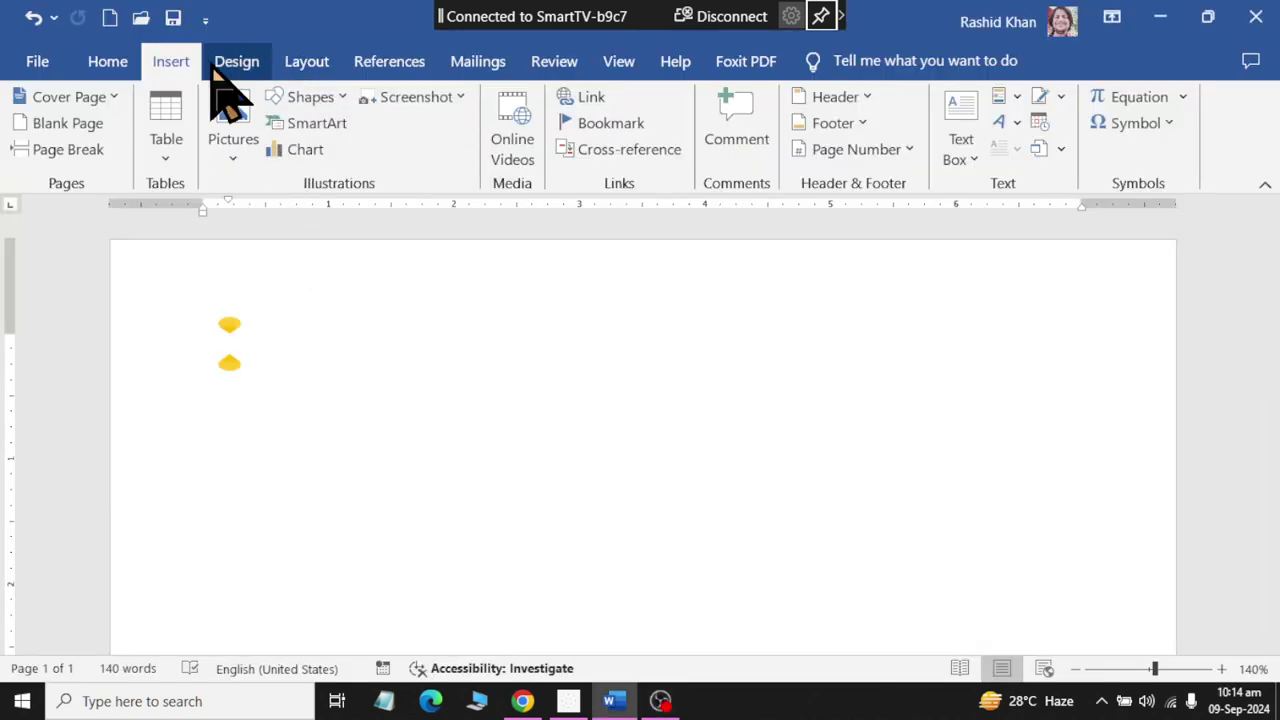
Step: Open the Choose a SmartArt Graphic dialog from the Insert tab
click(308, 124)
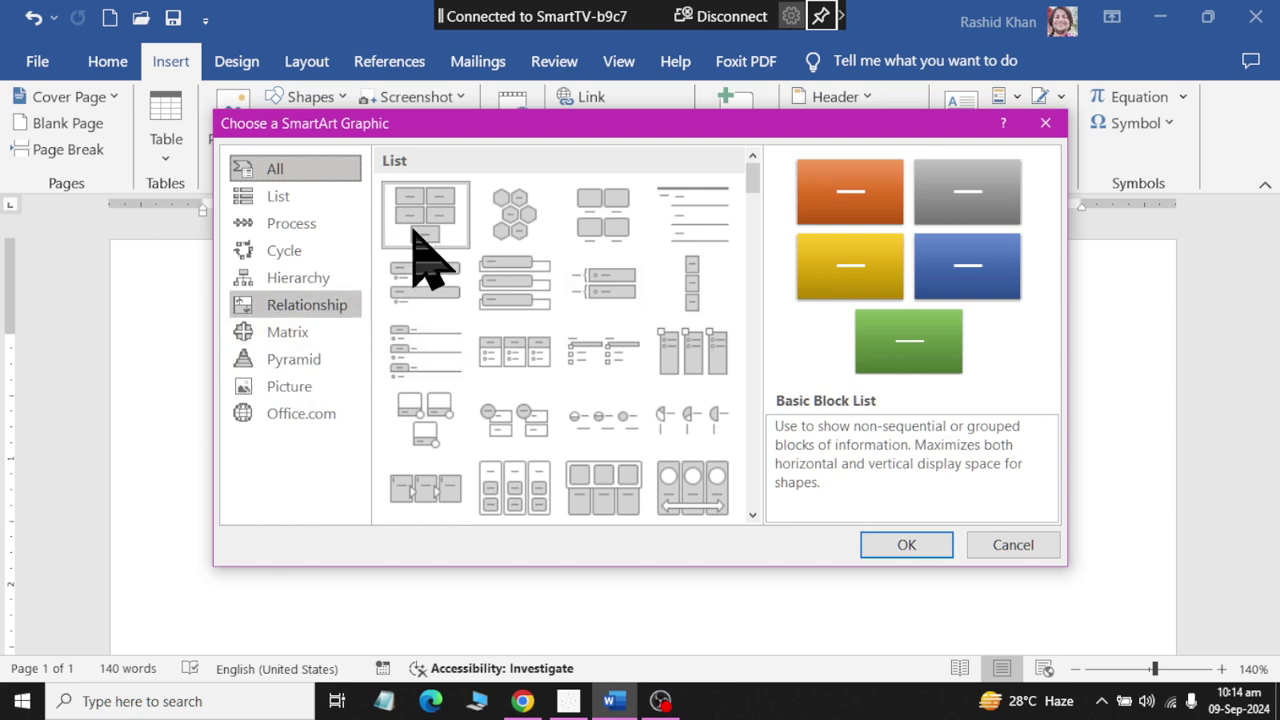
Step: Insert the Basic Block List layout from the SmartArt gallery's List category
mouse_move(752, 196)
mouse_down()
mouse_move(751, 503)
mouse_move(748, 130)
mouse_up()
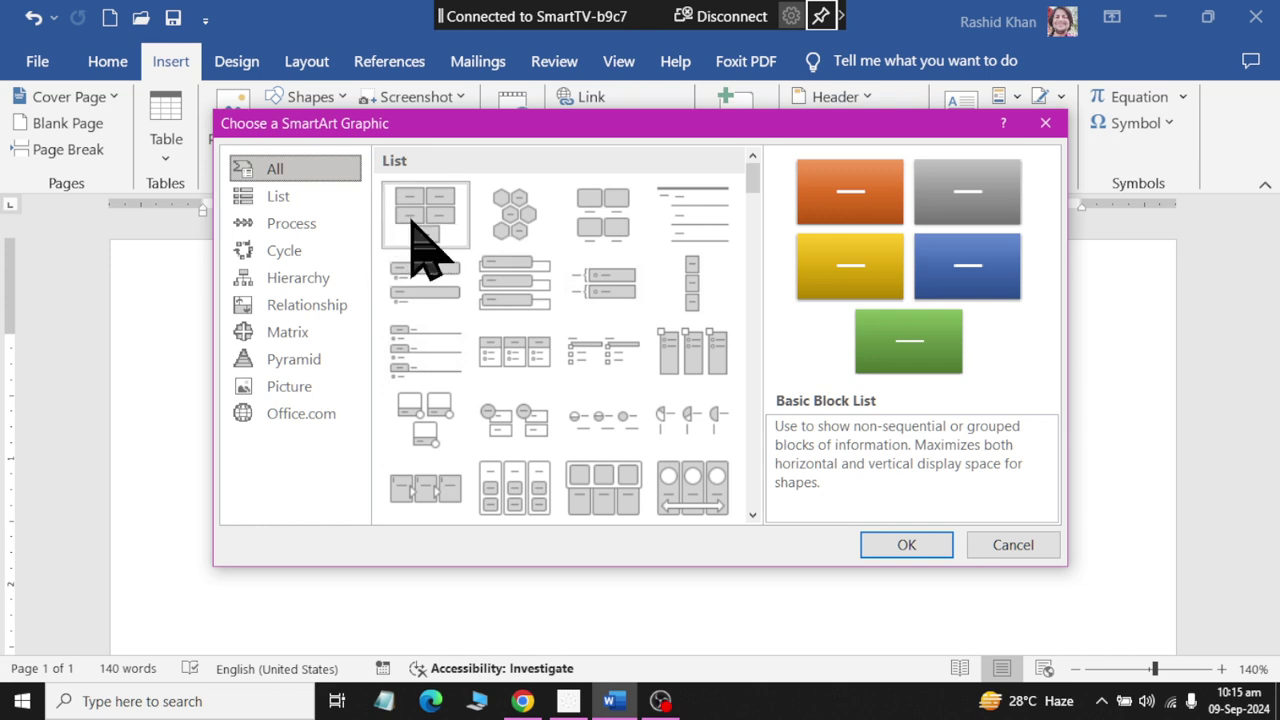
click(412, 228)
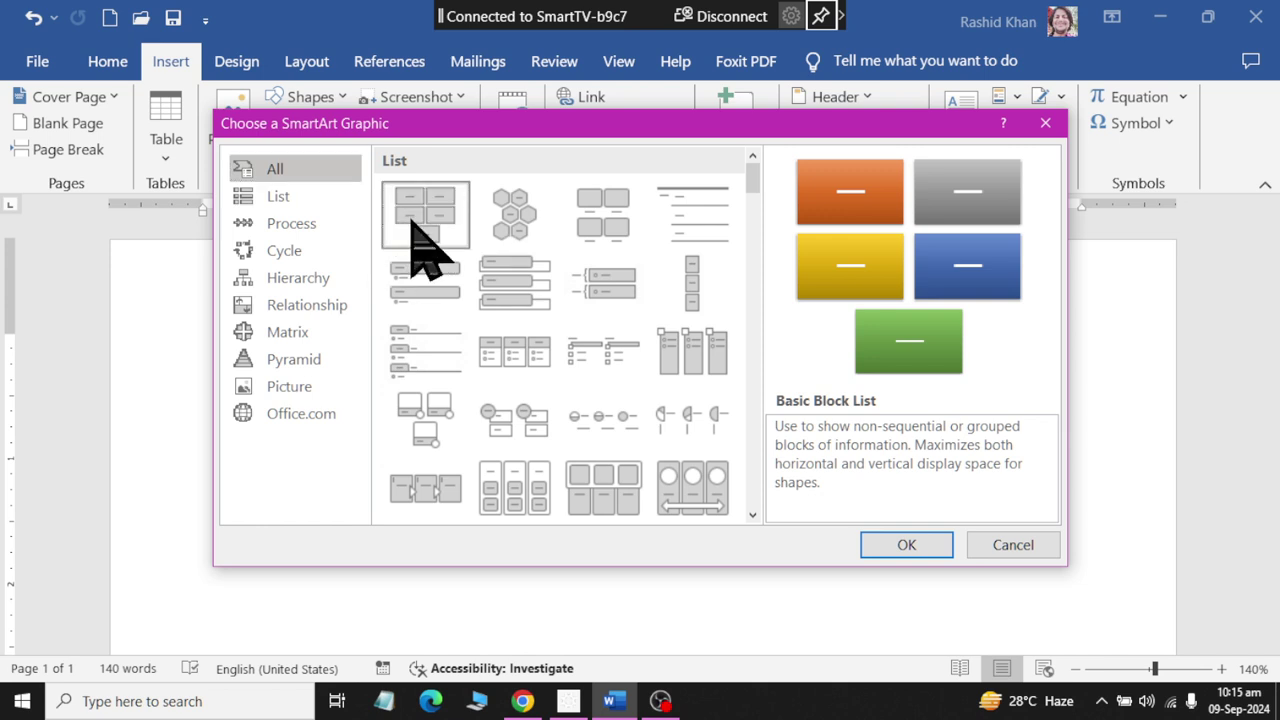
click(895, 548)
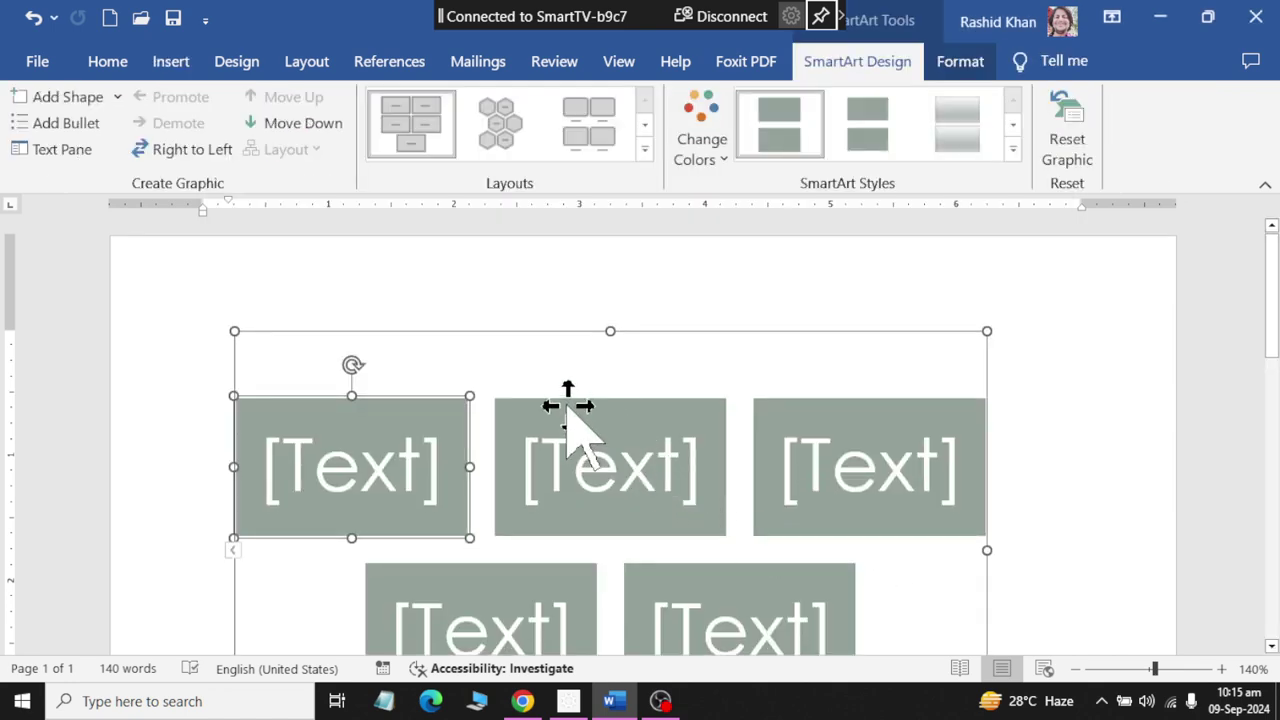
Step: Select the Basic Block List graphic and open its Text Pane
scroll(566, 406, down, 1)
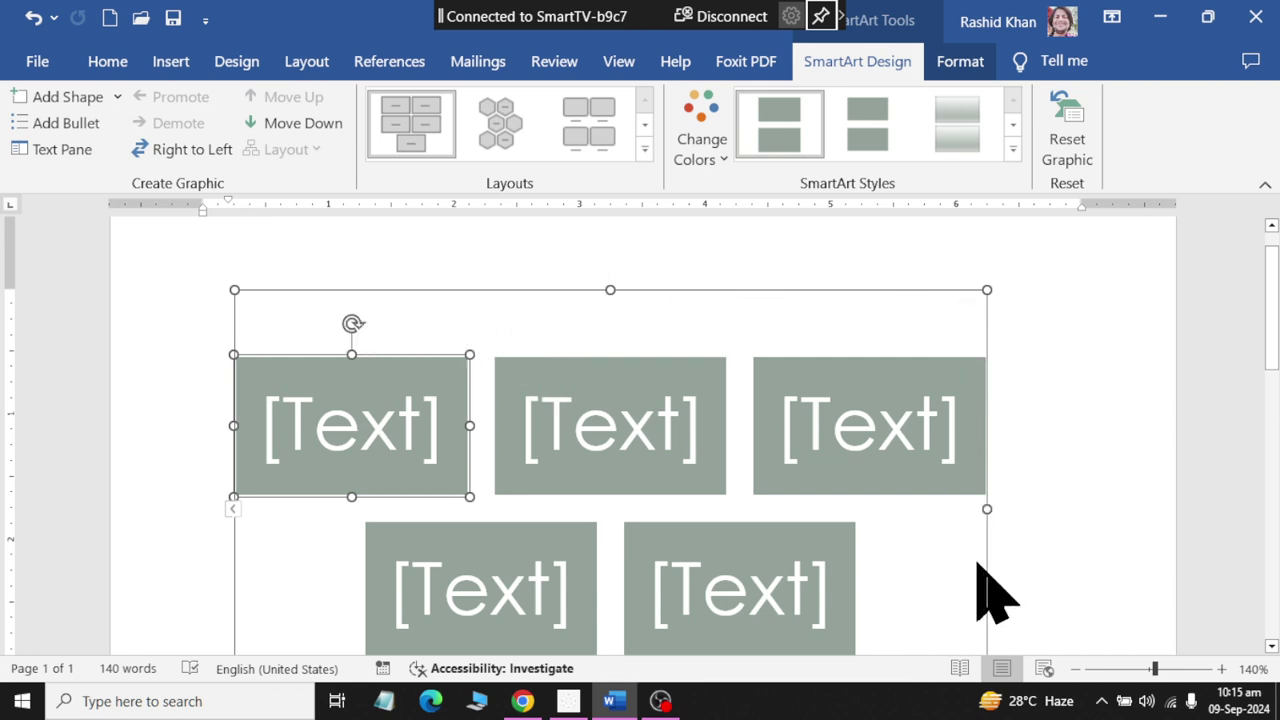
scroll(957, 512, down, 1)
scroll(945, 505, down, 1)
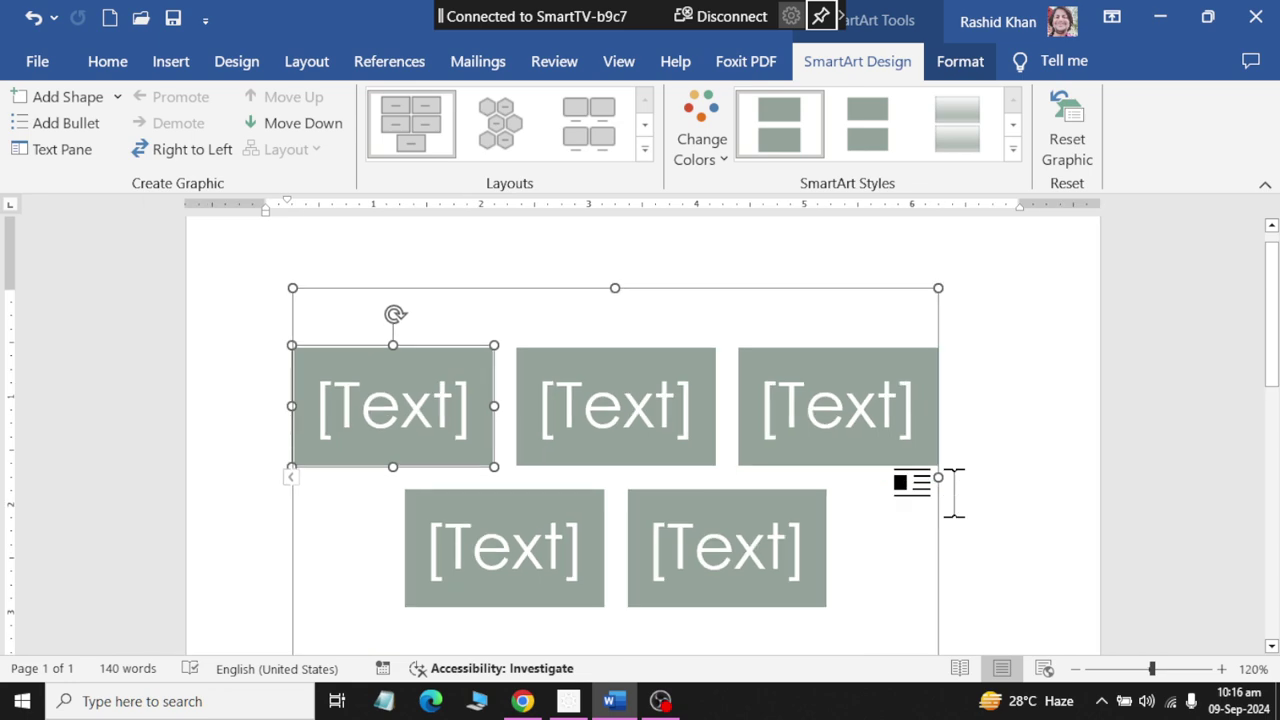
scroll(930, 500, down, 1)
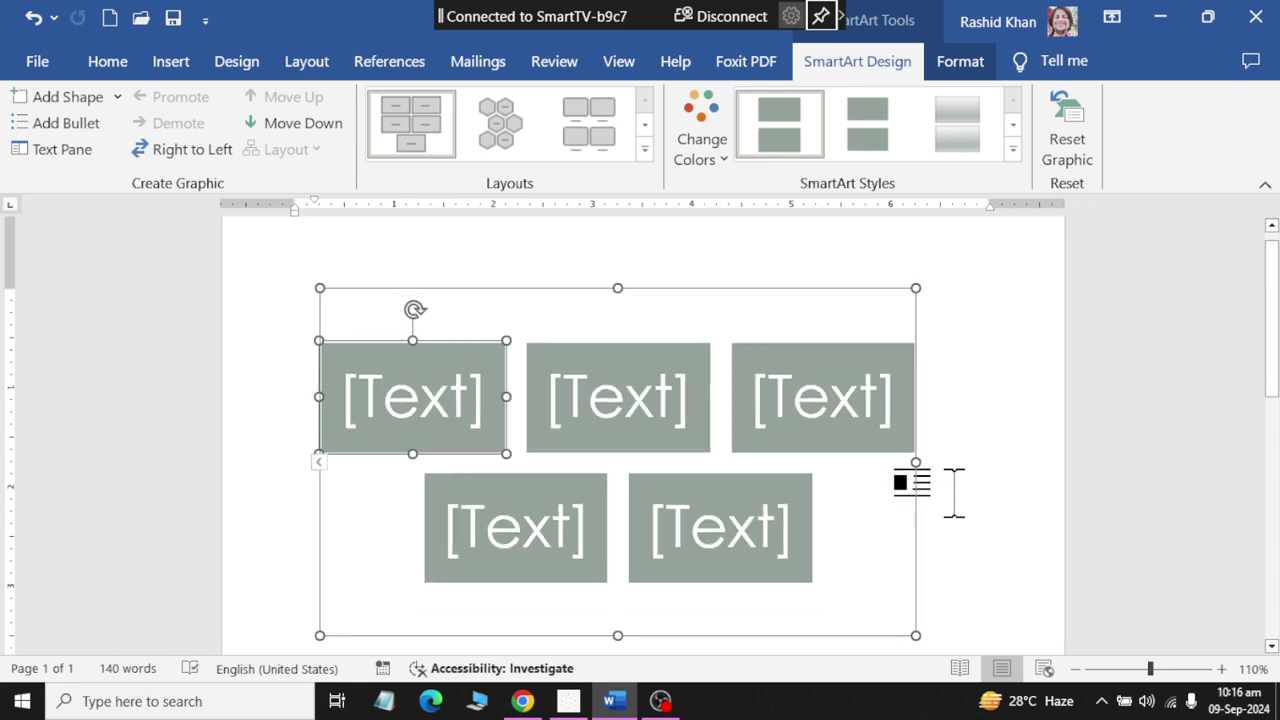
click(732, 288)
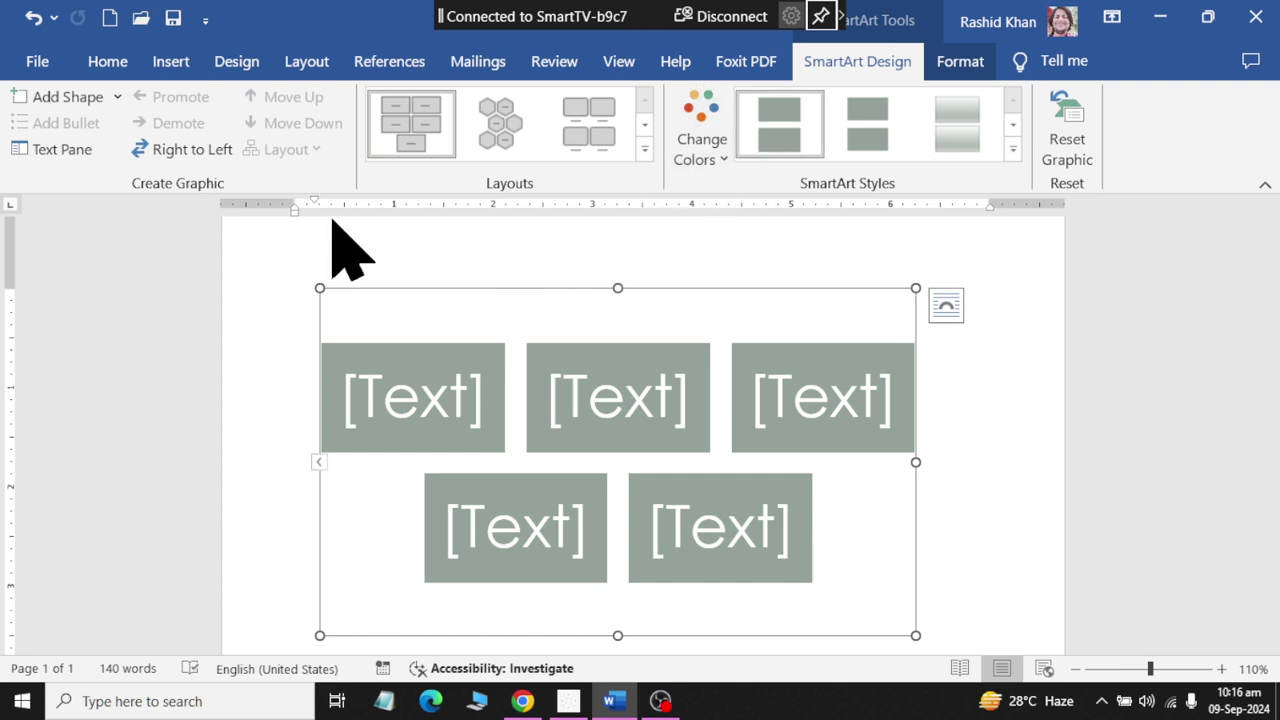
click(18, 147)
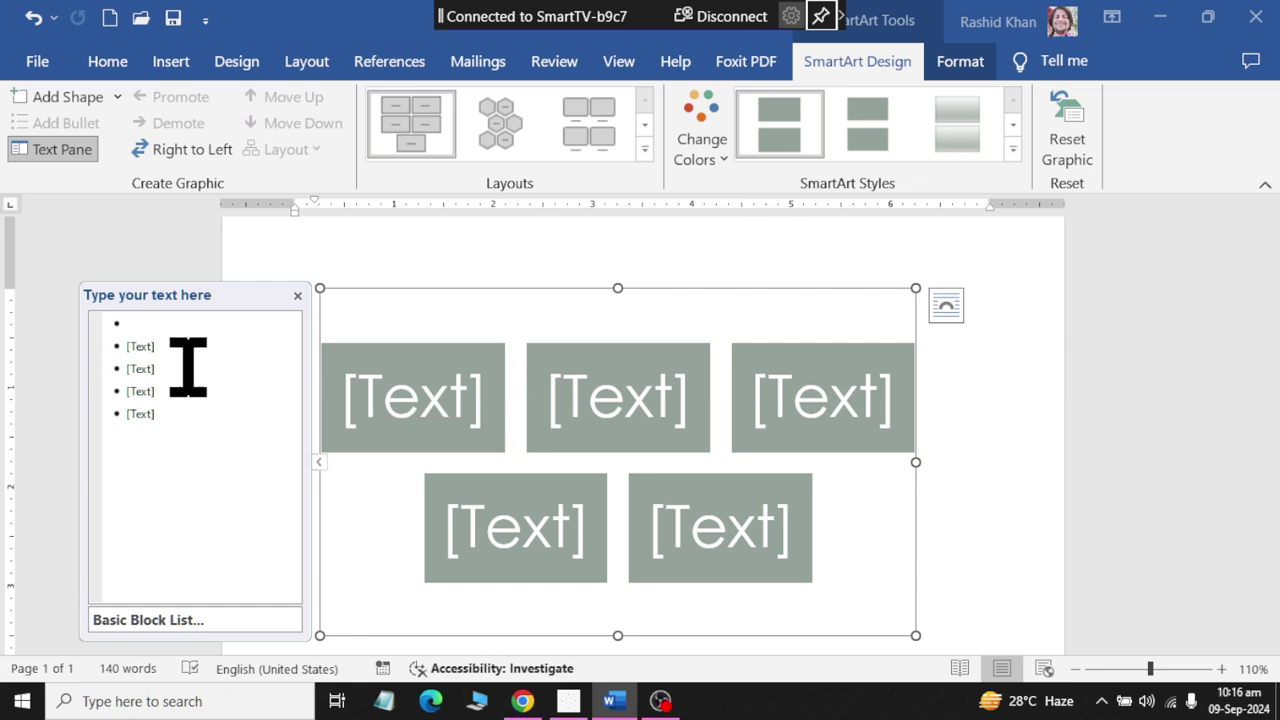
click(194, 324)
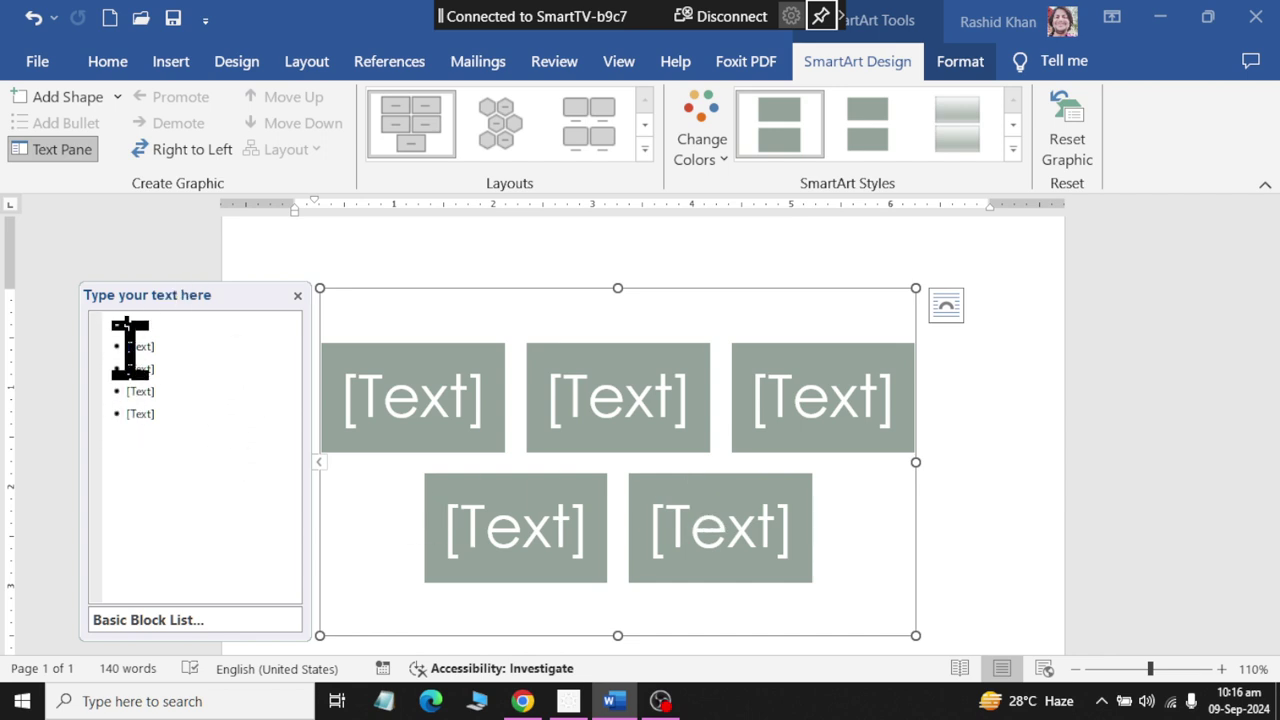
click(35, 153)
click(22, 150)
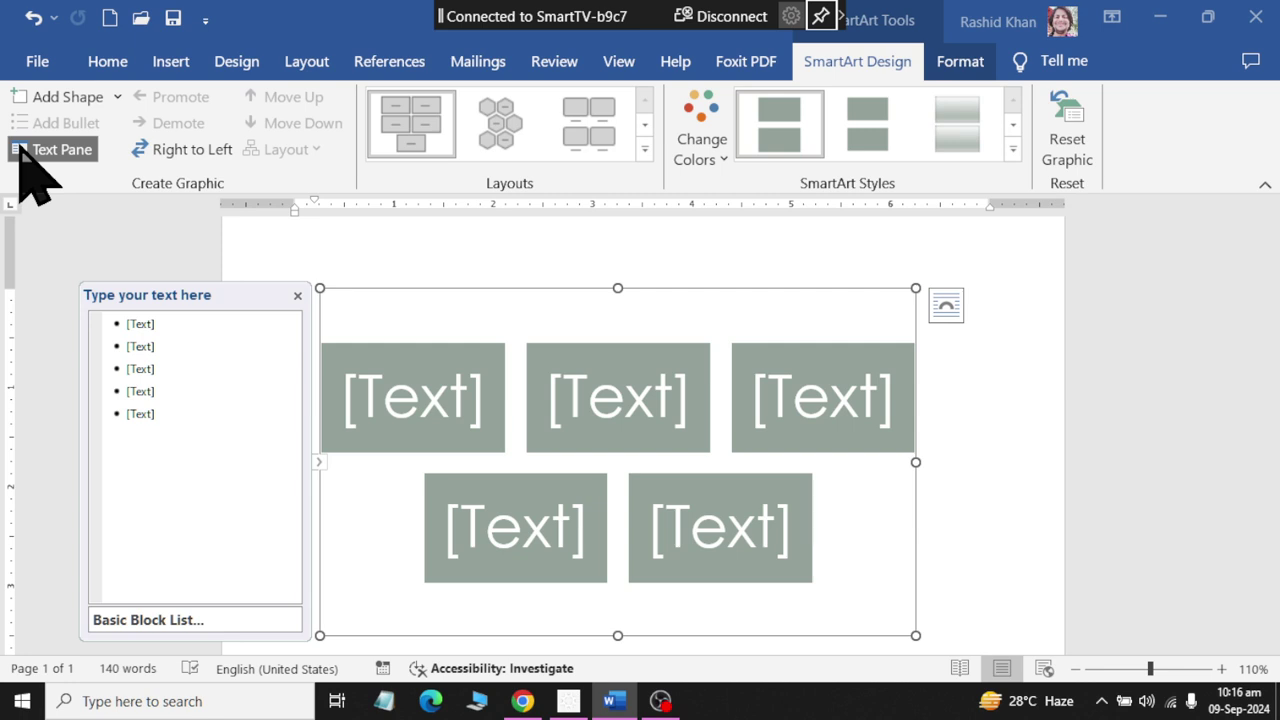
Step: Delete and add bullets in the Text Pane until four empty blocks remain
click(208, 413)
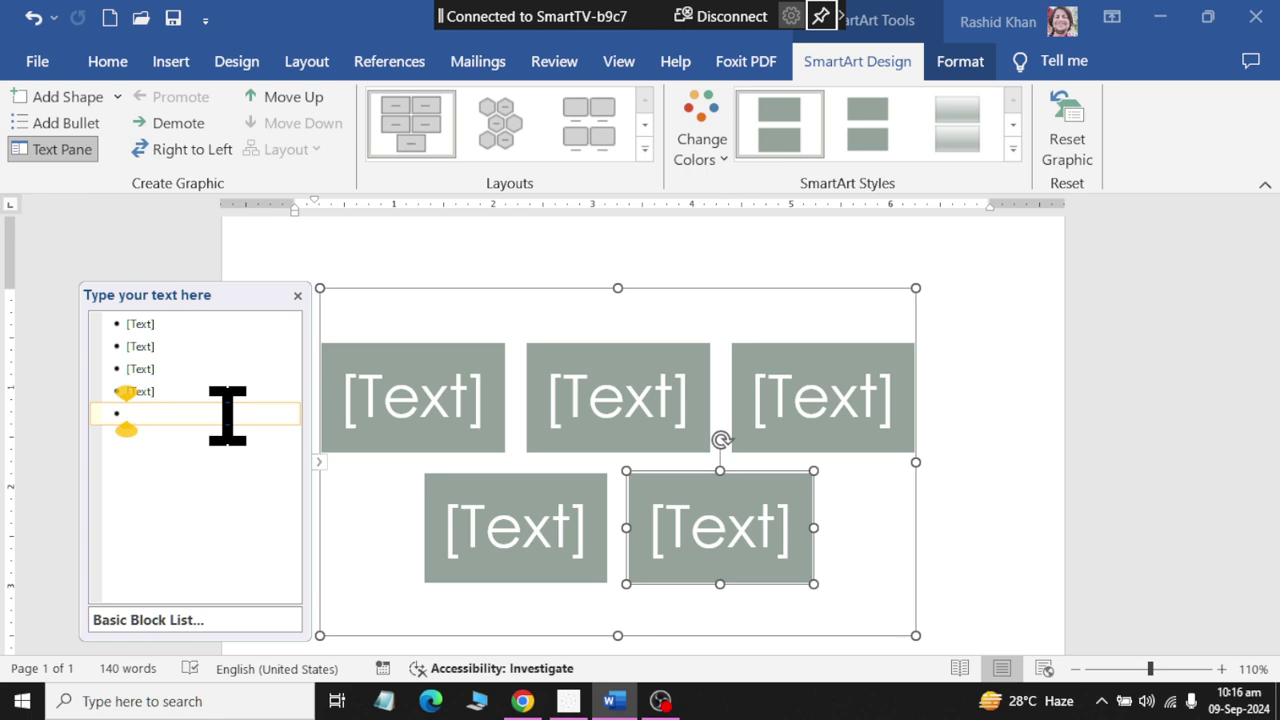
key(BackSpace)
key(BackSpace)
key(BackSpace)
key(BackSpace)
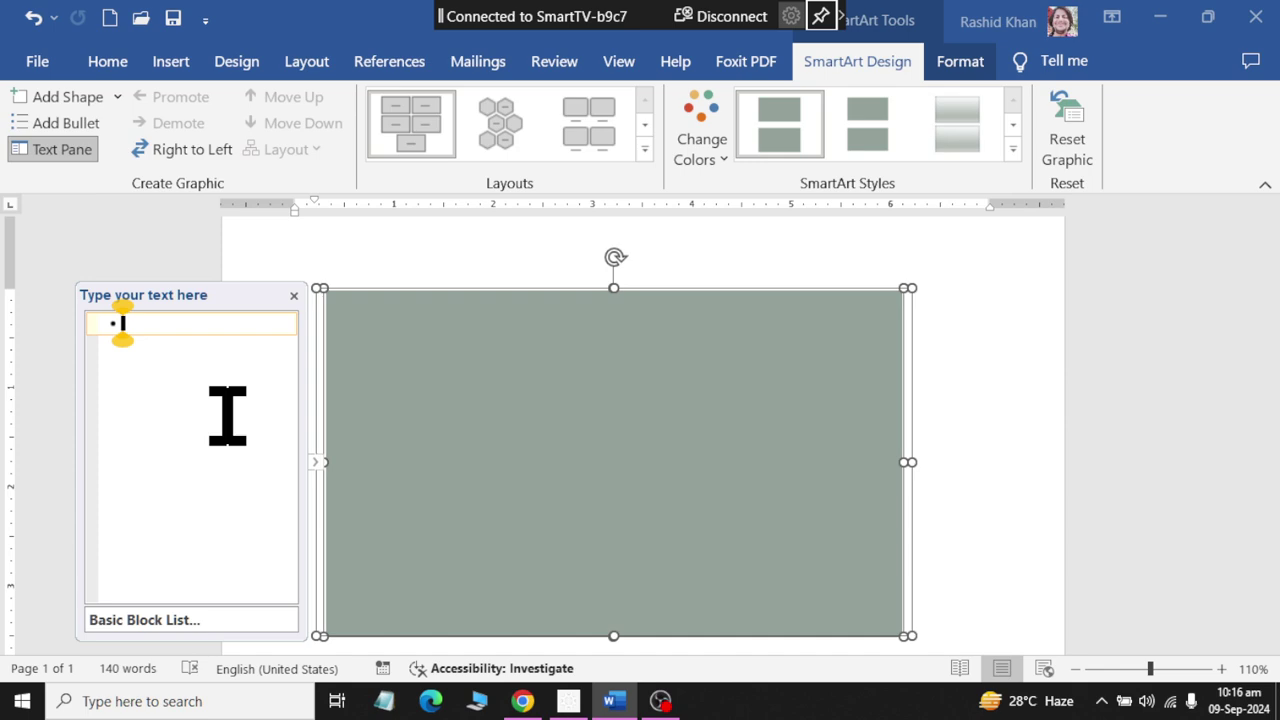
key(Return)
key(Return)
key(Return)
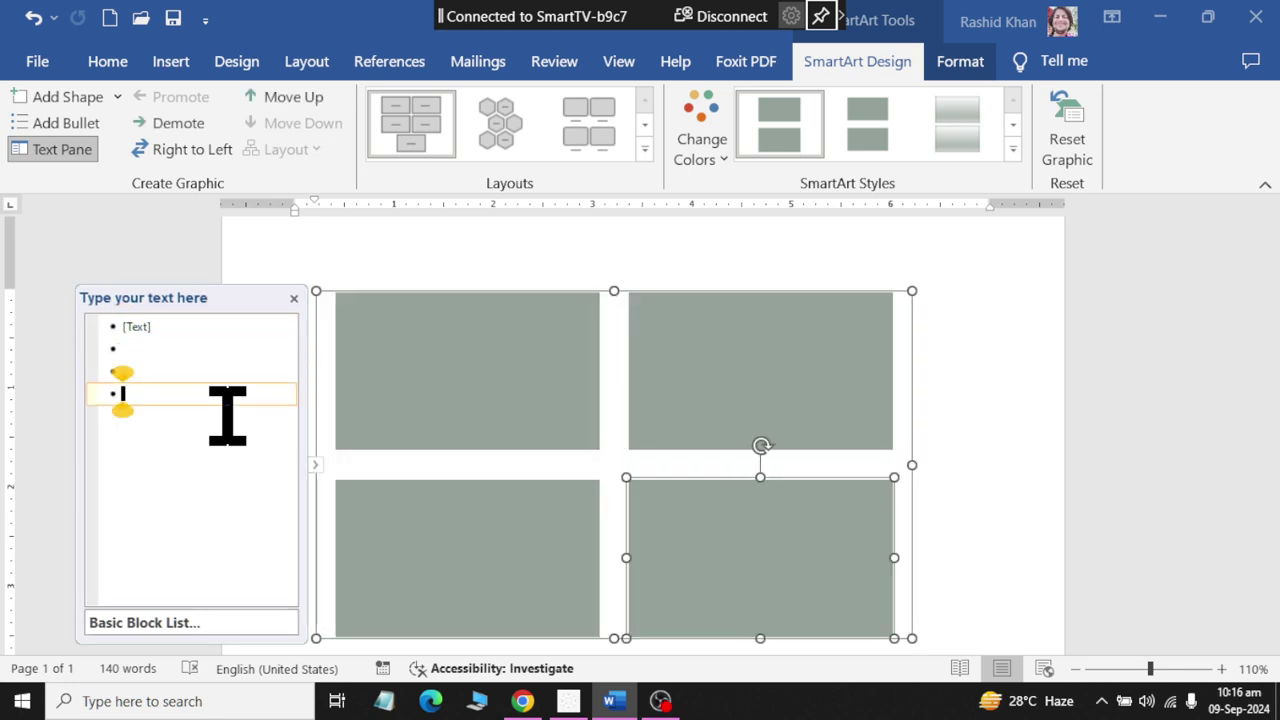
key(Return)
key(Return)
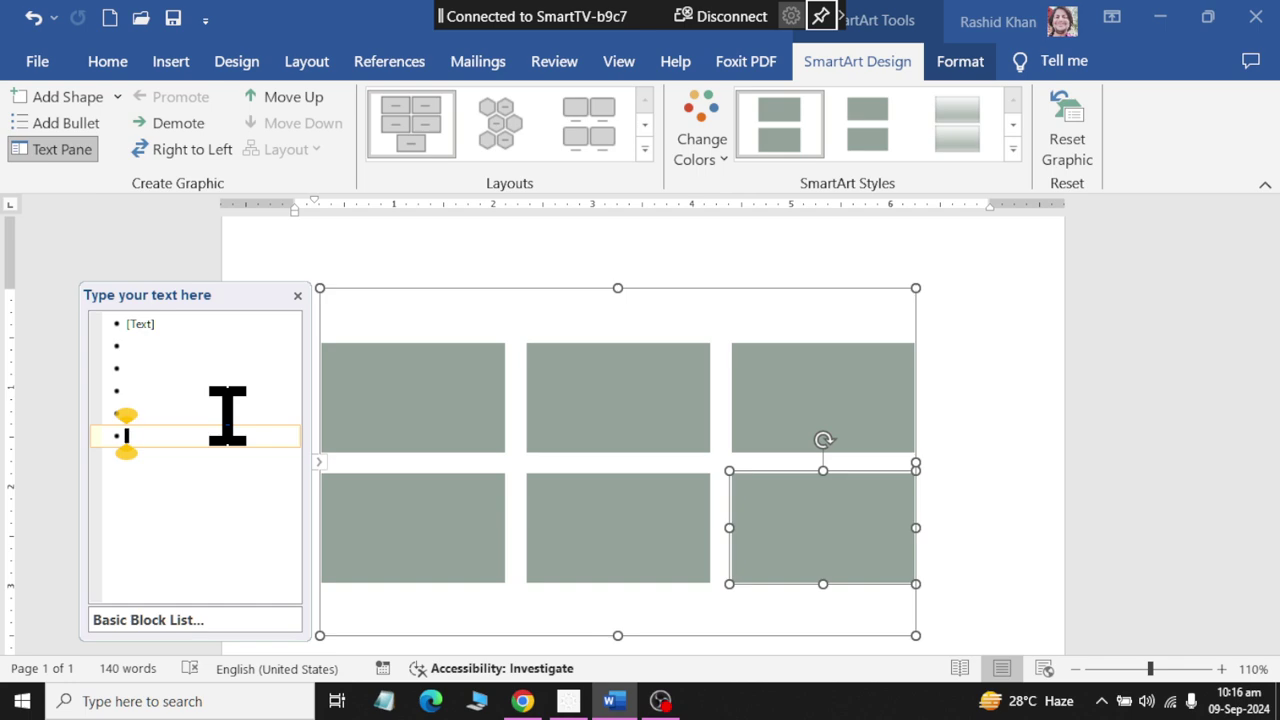
key(BackSpace)
key(BackSpace)
key(BackSpace)
key(BackSpace)
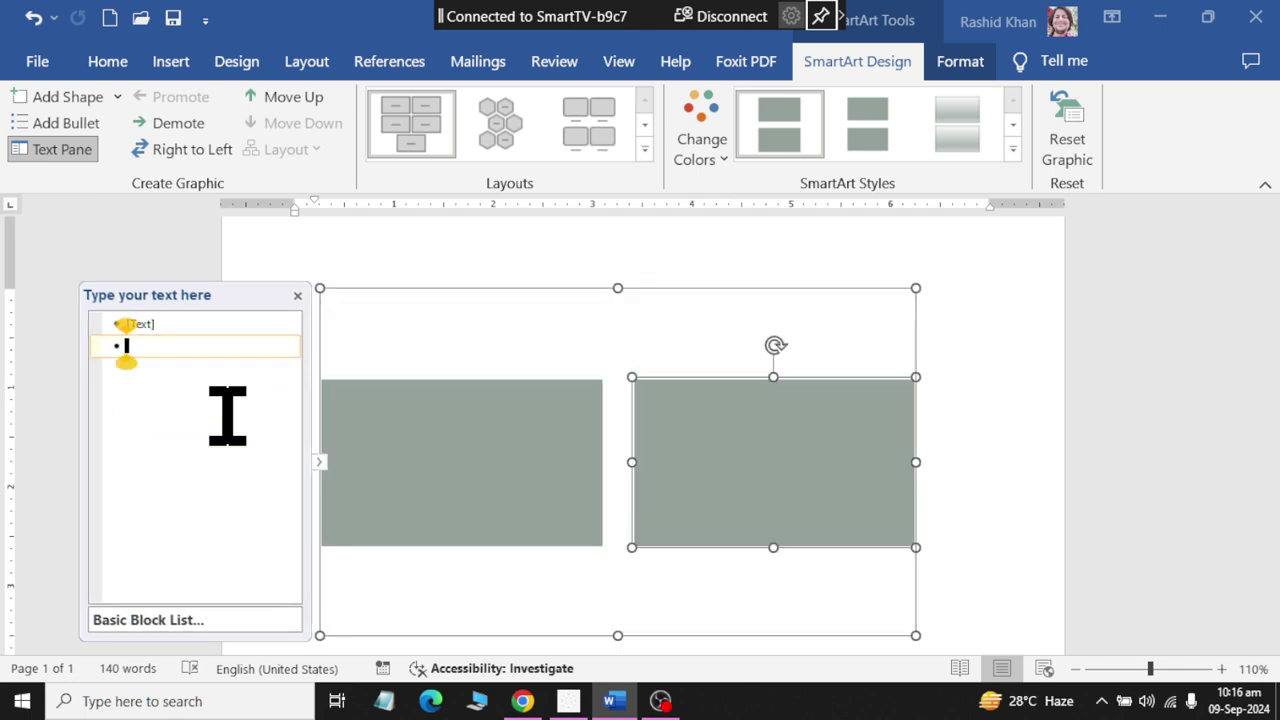
key(BackSpace)
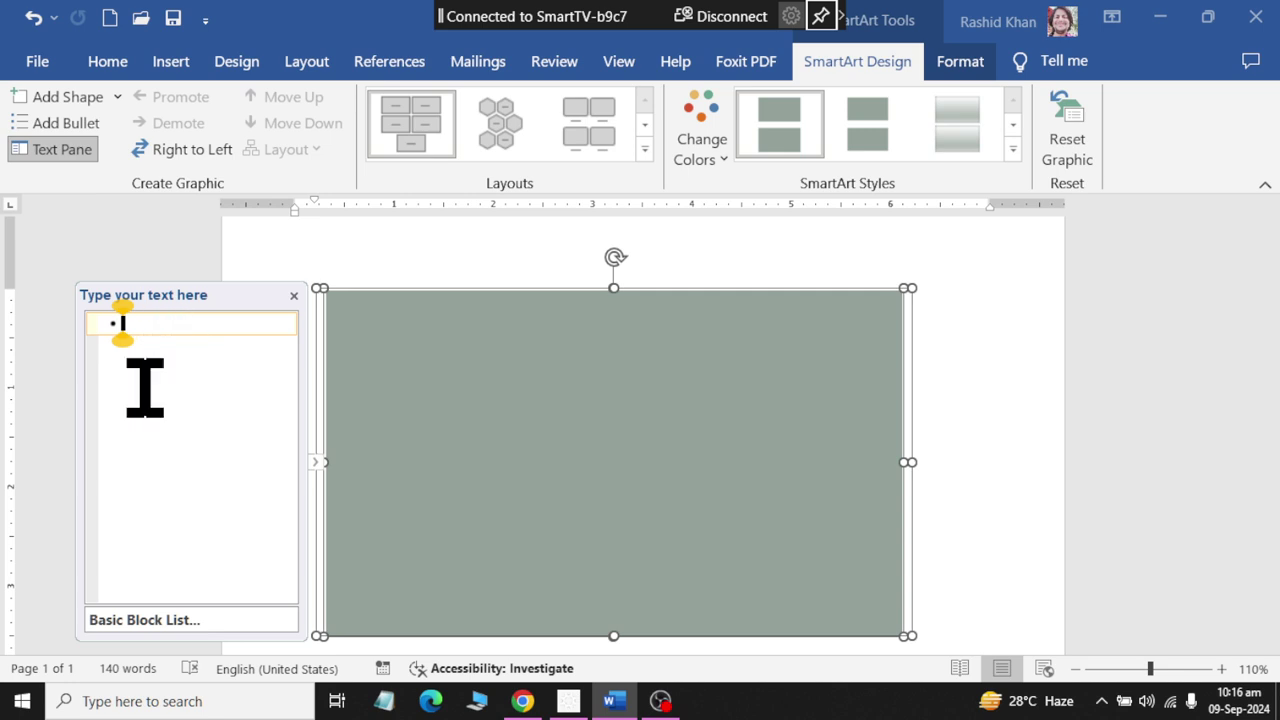
key(Return)
key(Return)
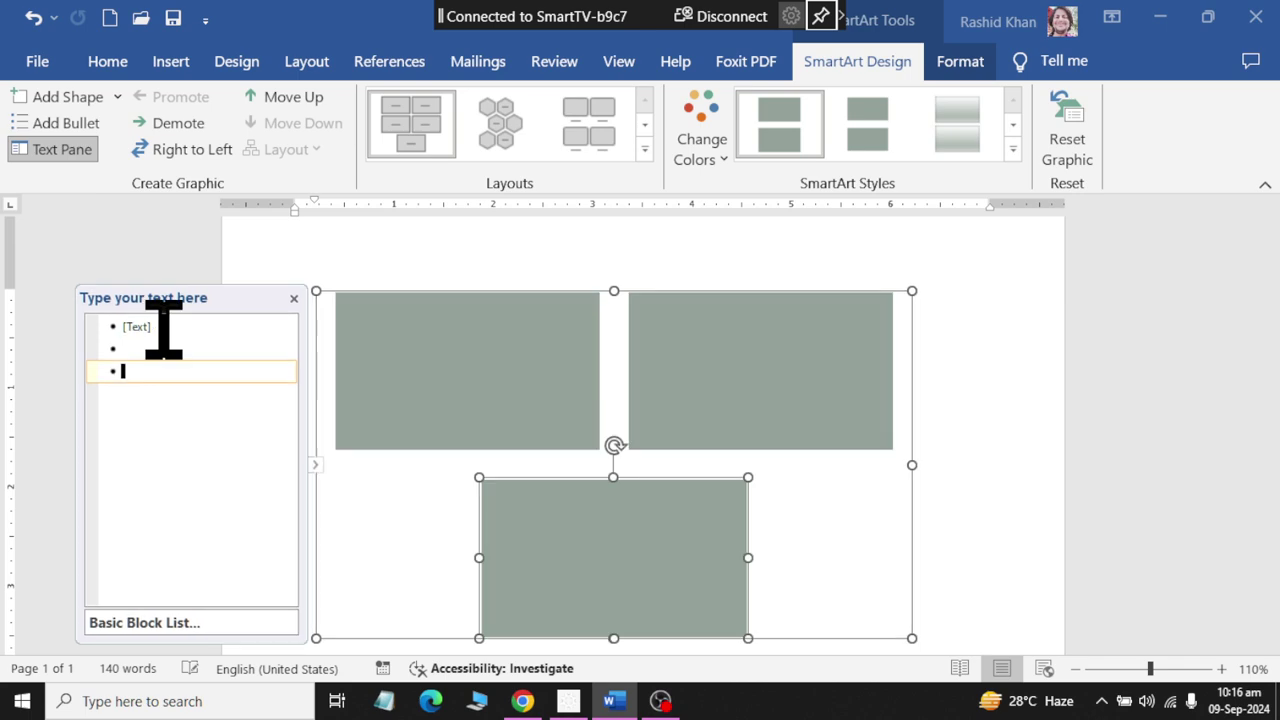
key(Return)
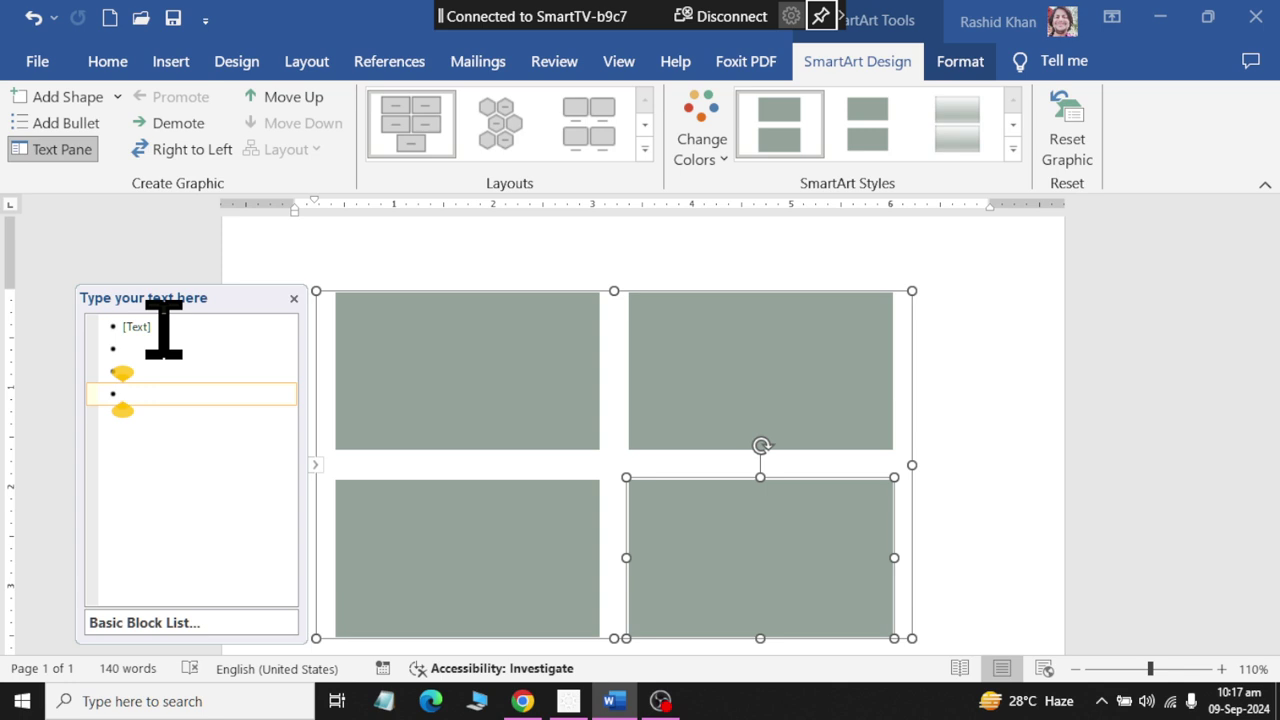
Step: Label the first two blocks EDUCATION and PROTECTION
click(163, 324)
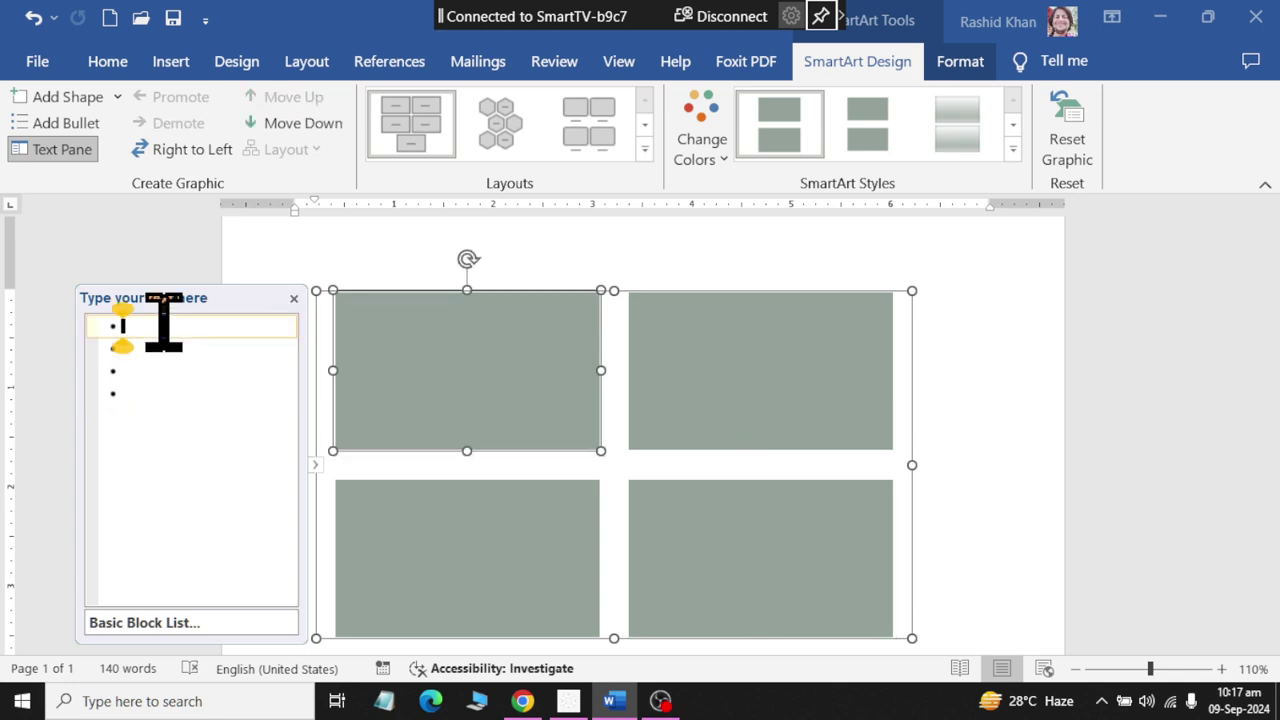
text(EDUCATO)
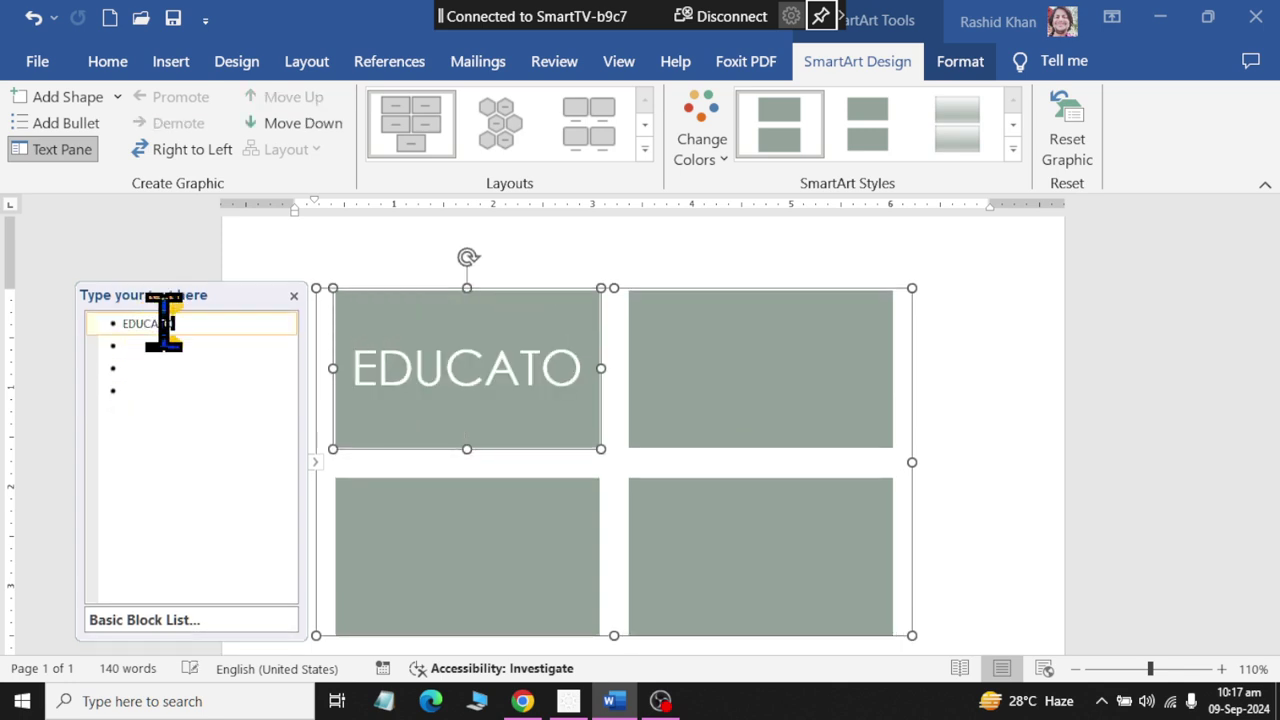
key(BackSpace)
key(BackSpace)
text(TION)
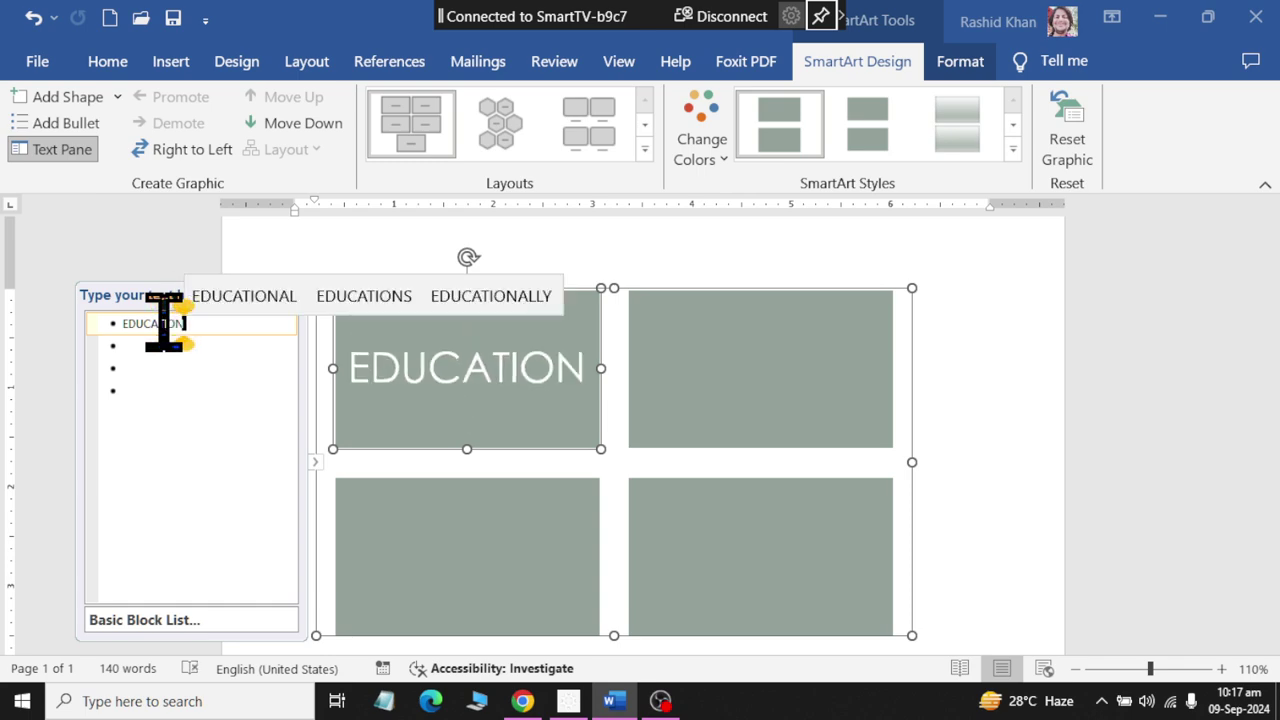
click(223, 345)
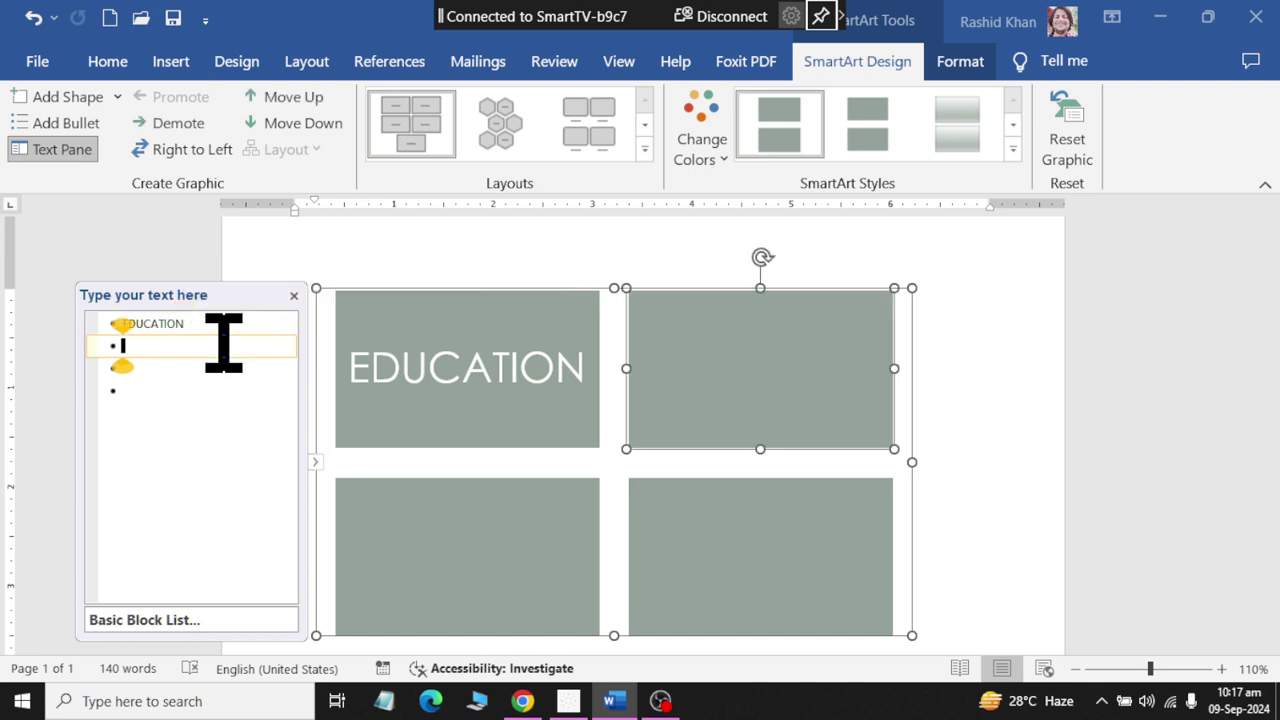
text(PROTEC)
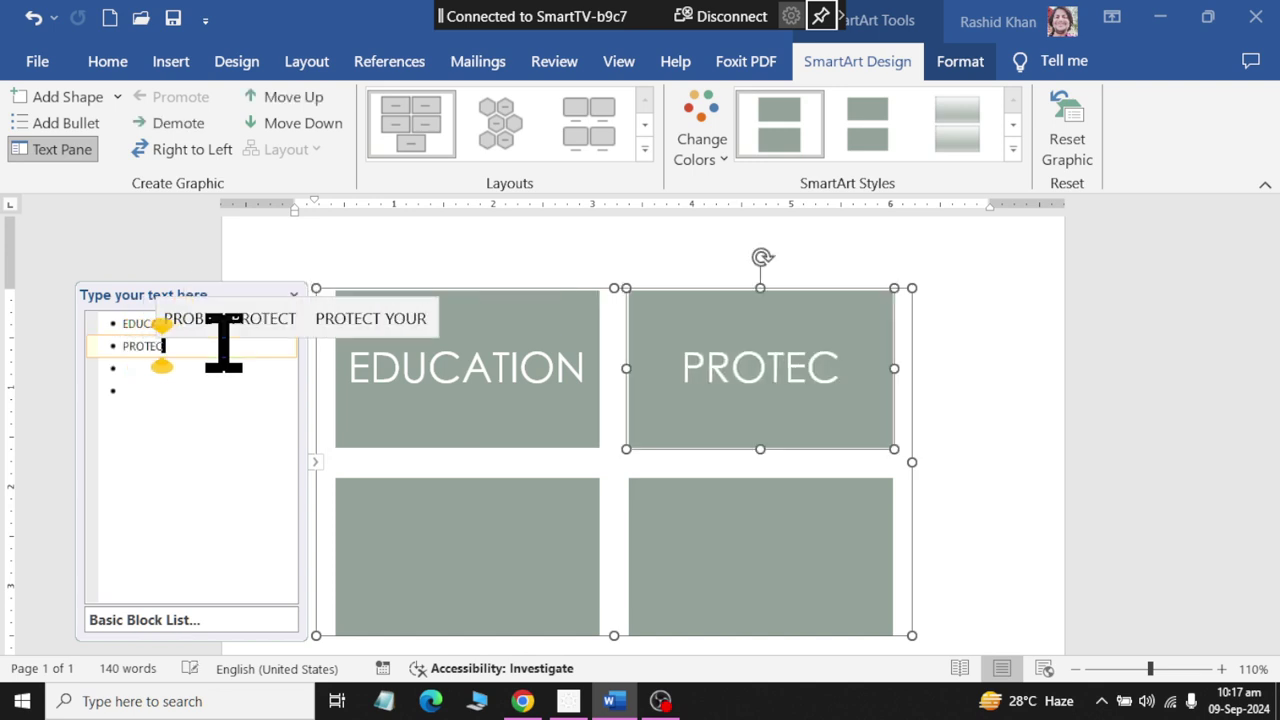
text(TION)
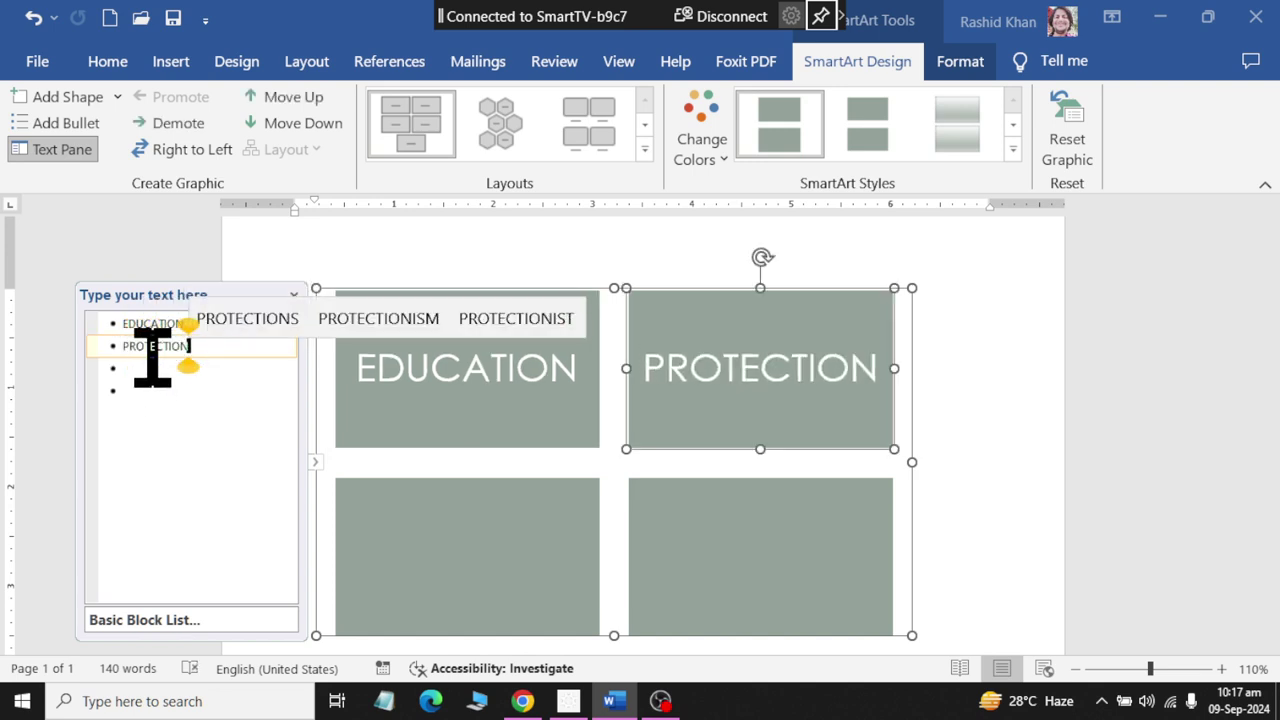
Step: Label the third and fourth blocks ECNOMIC and JUSCTICE
click(148, 368)
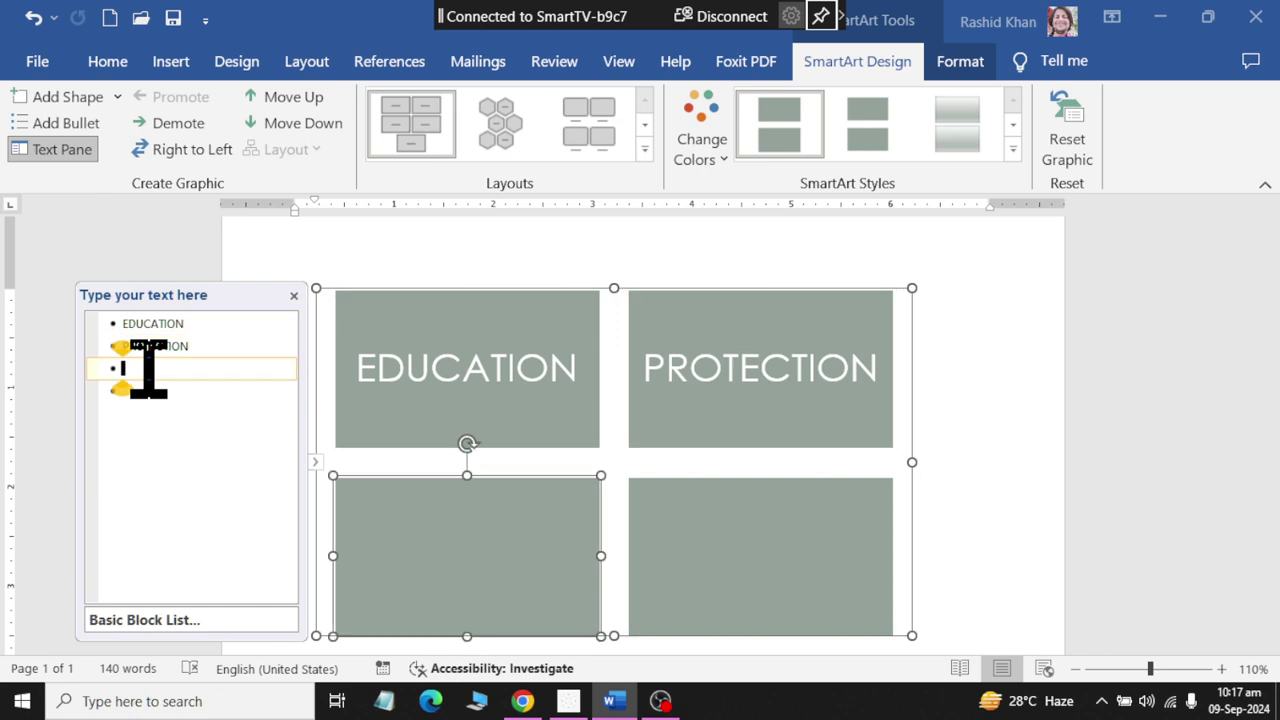
text(ENOC)
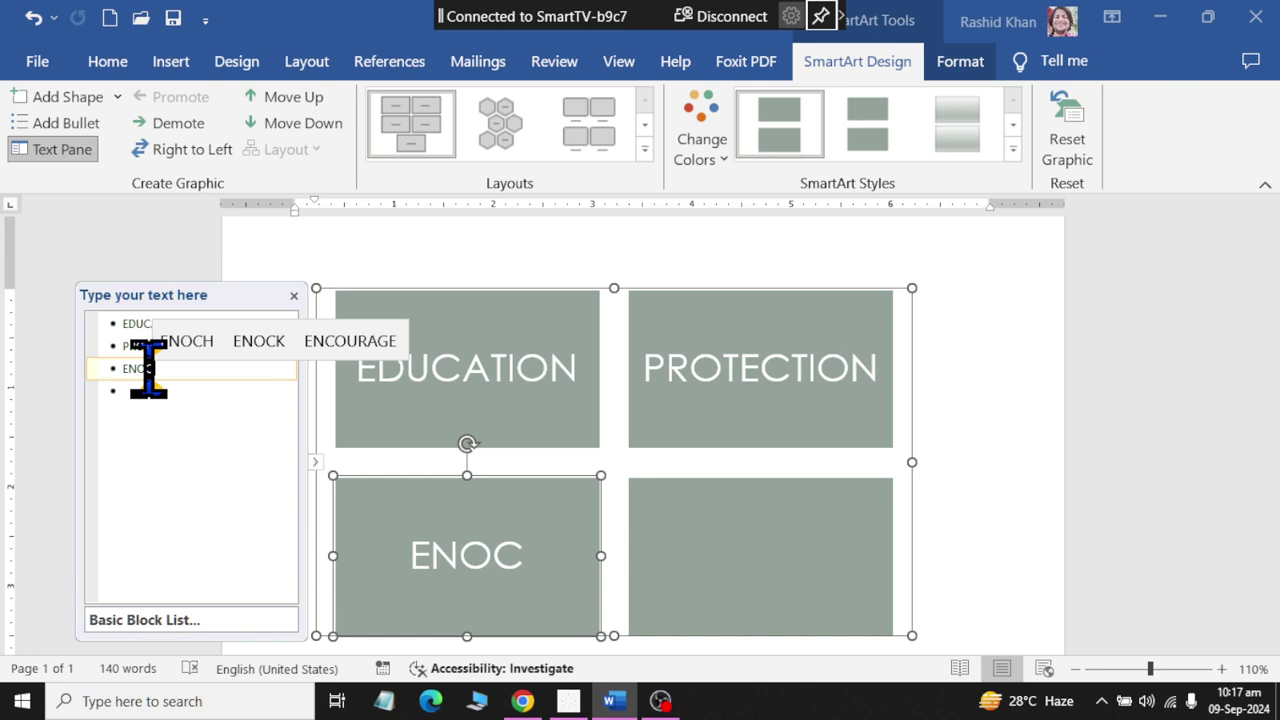
key(BackSpace)
key(BackSpace)
key(BackSpace)
text(C)
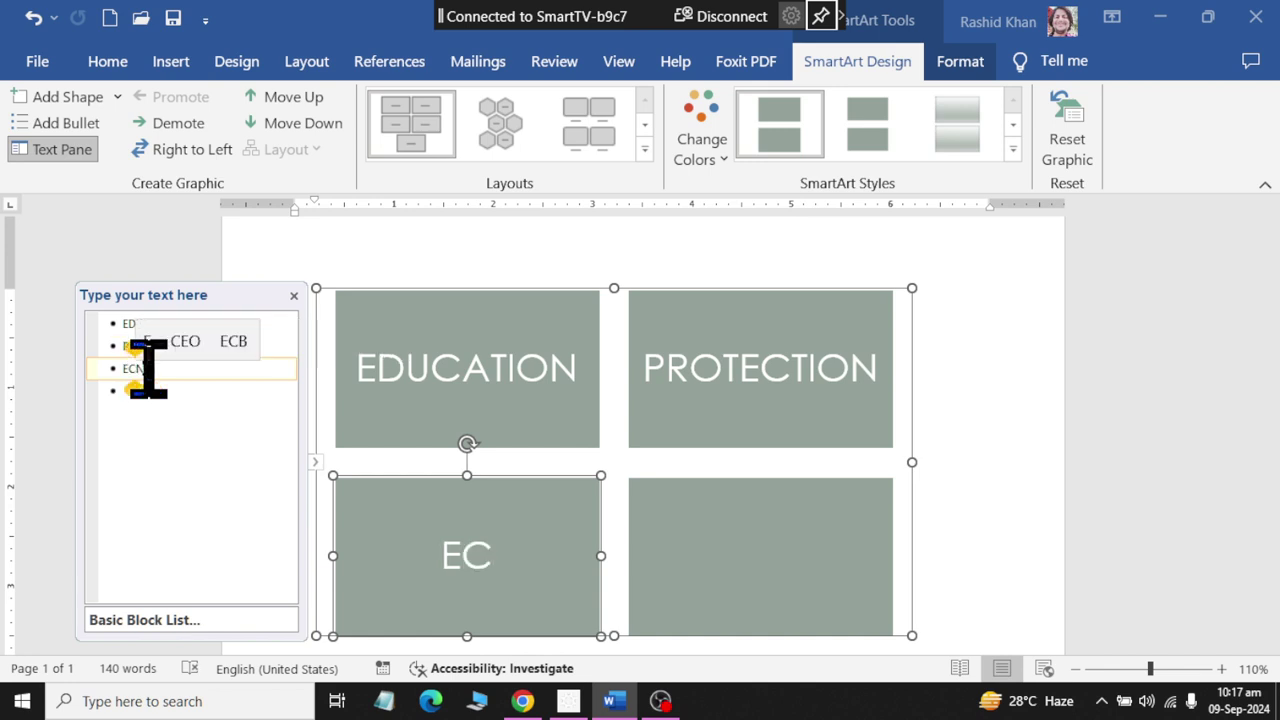
text(NOMIC)
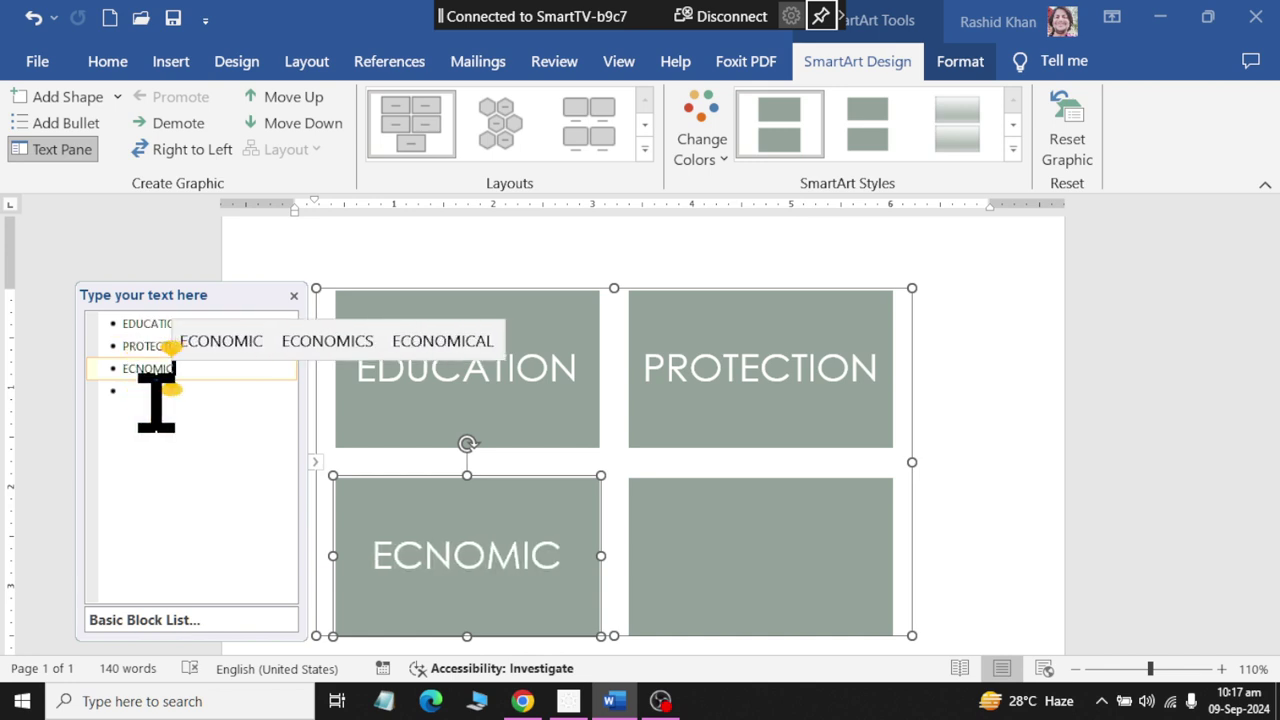
click(148, 391)
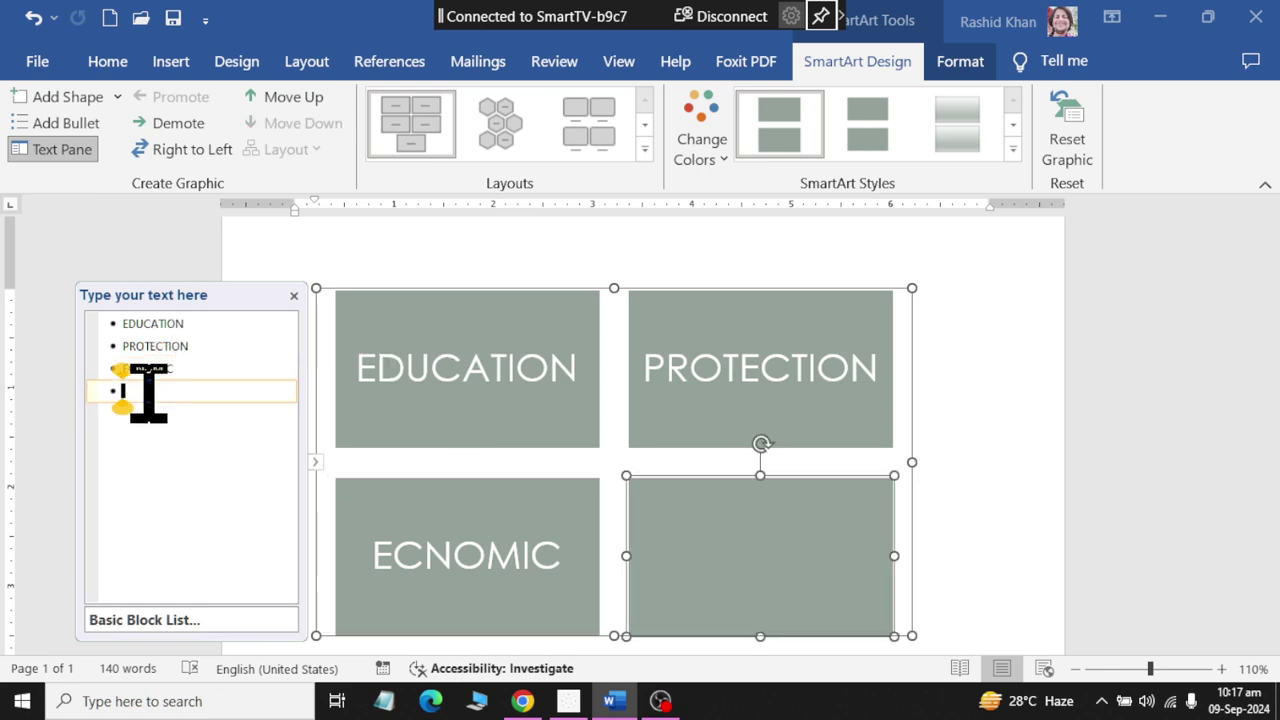
text(JUSCTI)
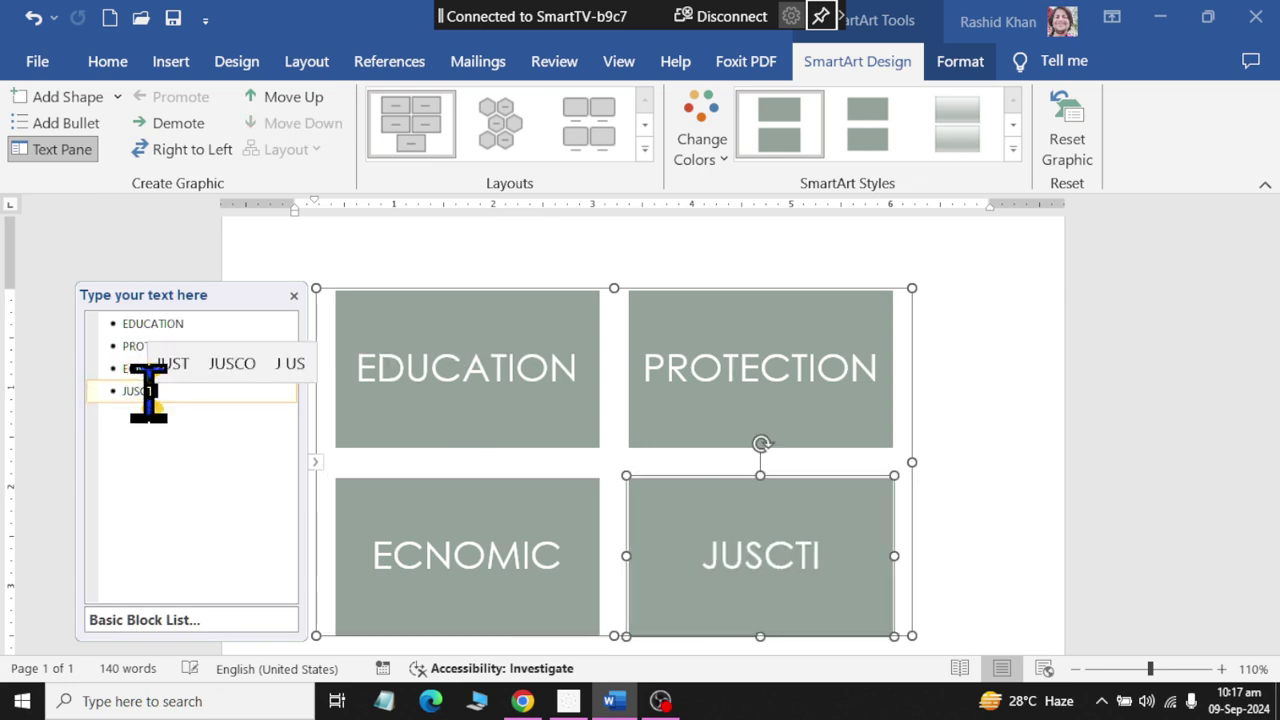
text(VE)
key(BackSpace)
key(BackSpace)
text(CE)
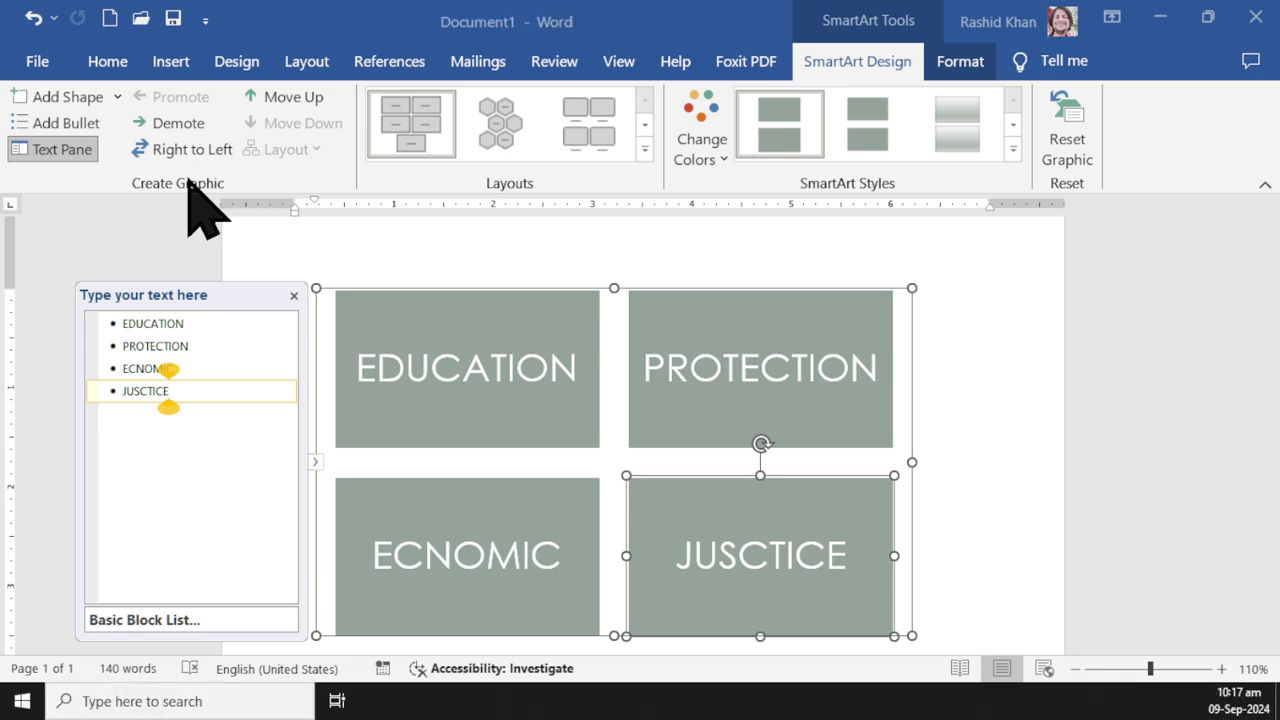
Step: Add a DEFENCE block after JUSCTICE and a COUNTRY block before EDUCATION
click(240, 392)
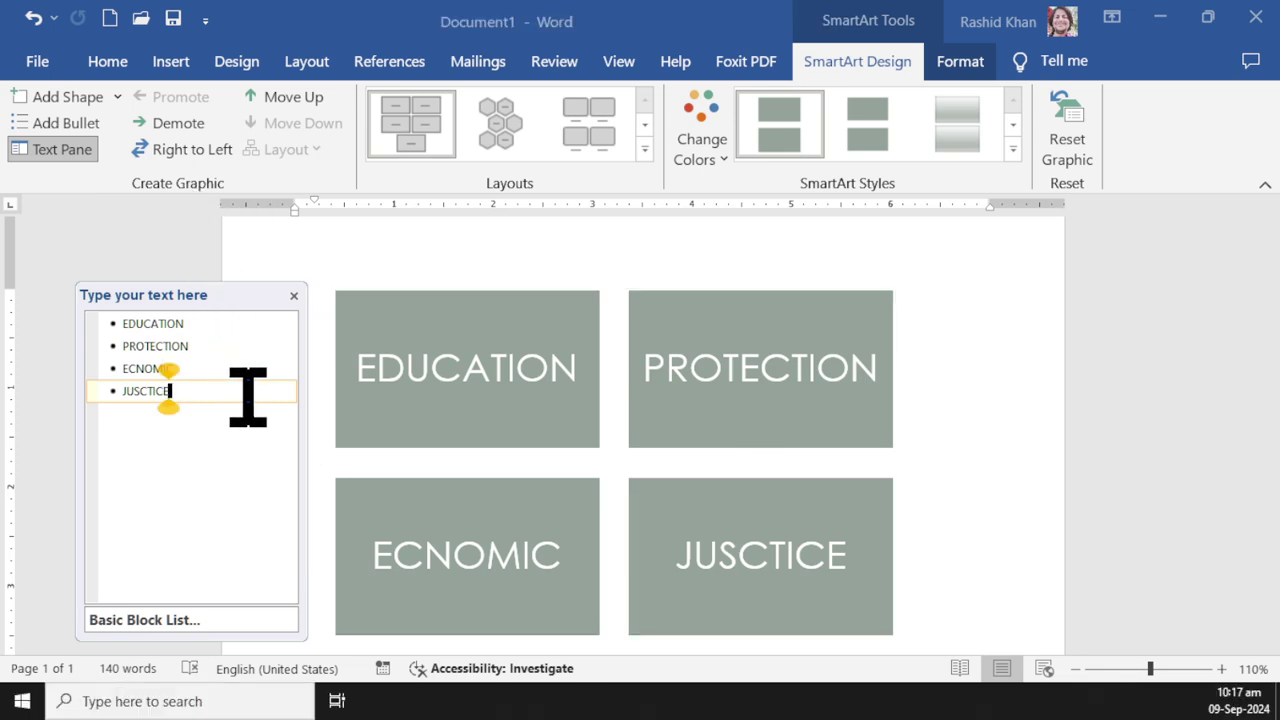
key(Return)
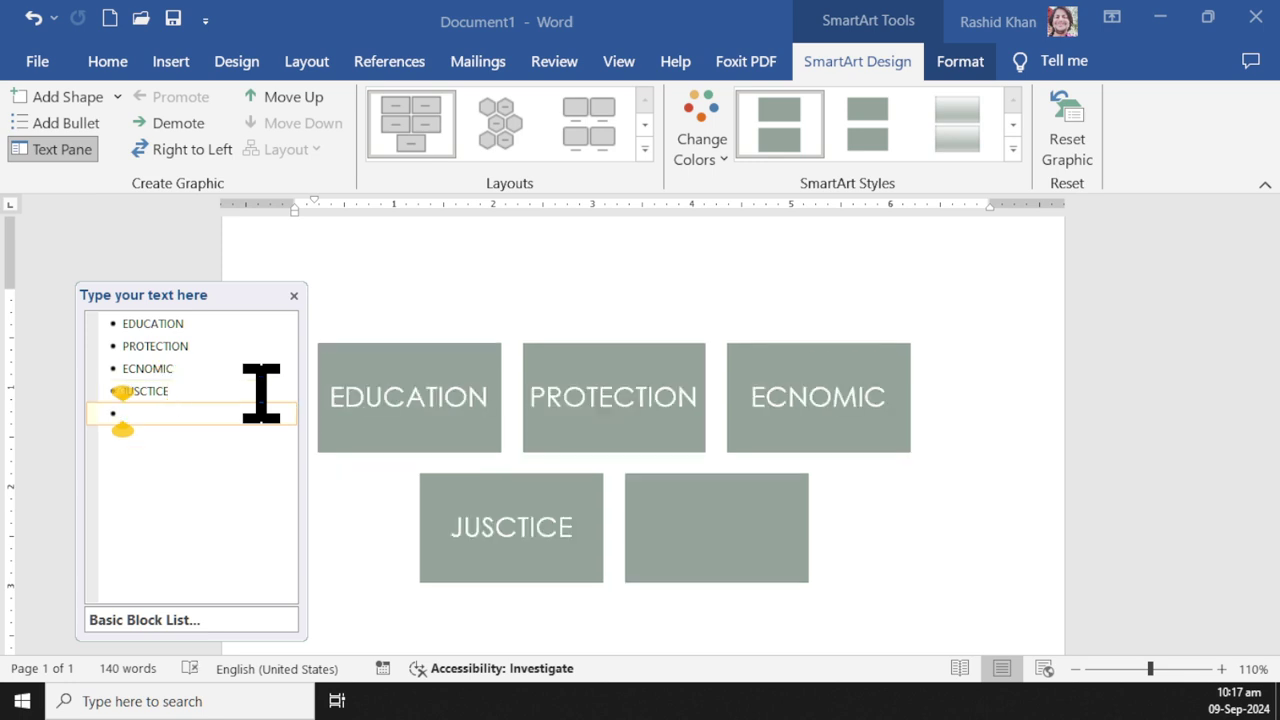
text(DE)
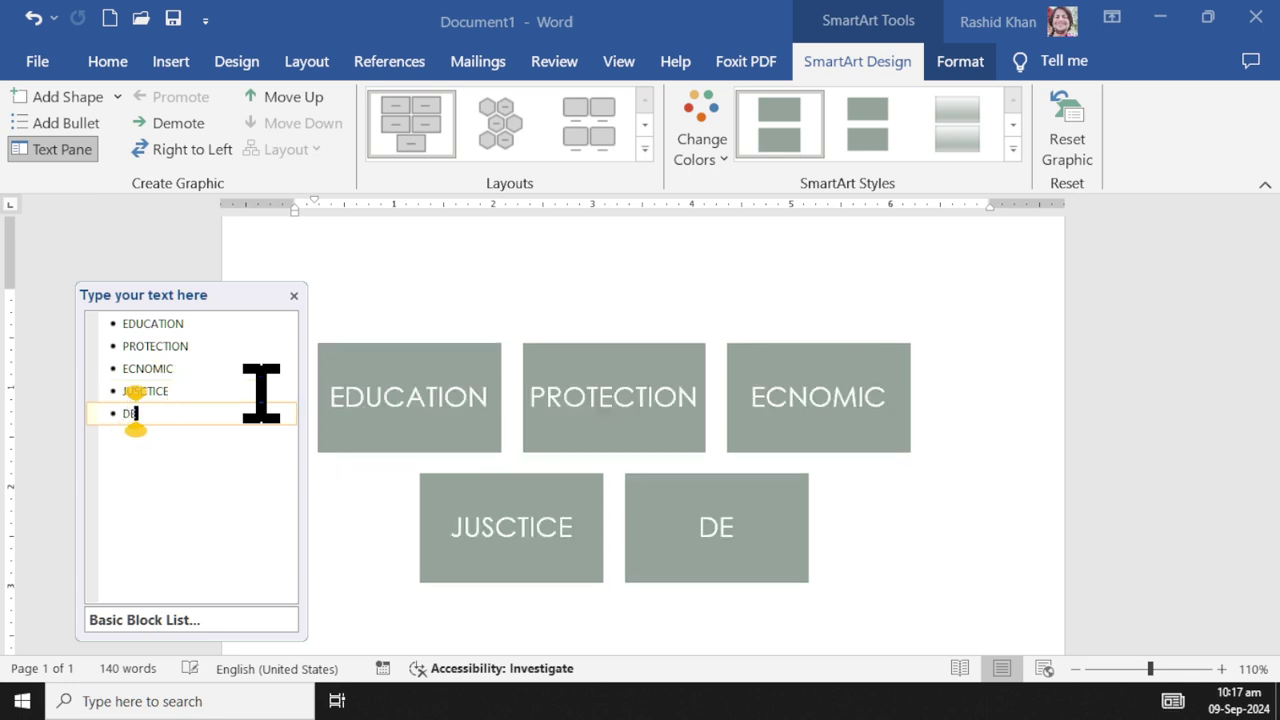
text(FENCE)
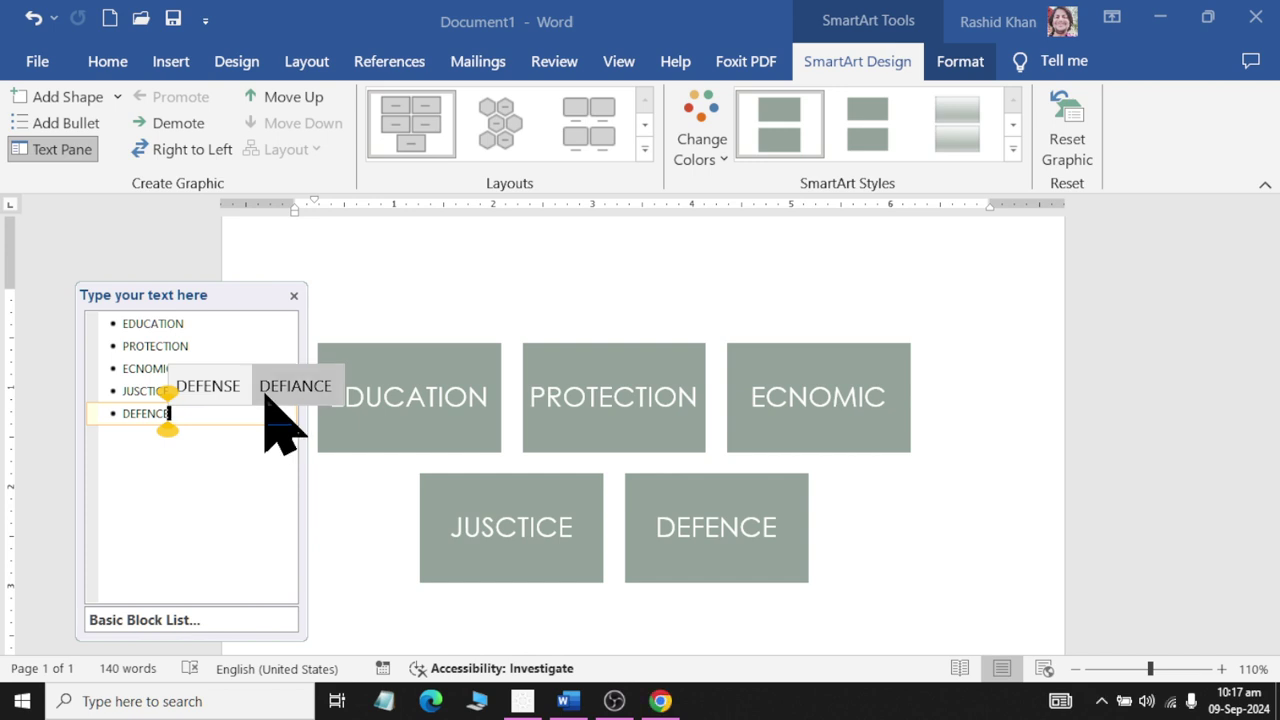
click(72, 152)
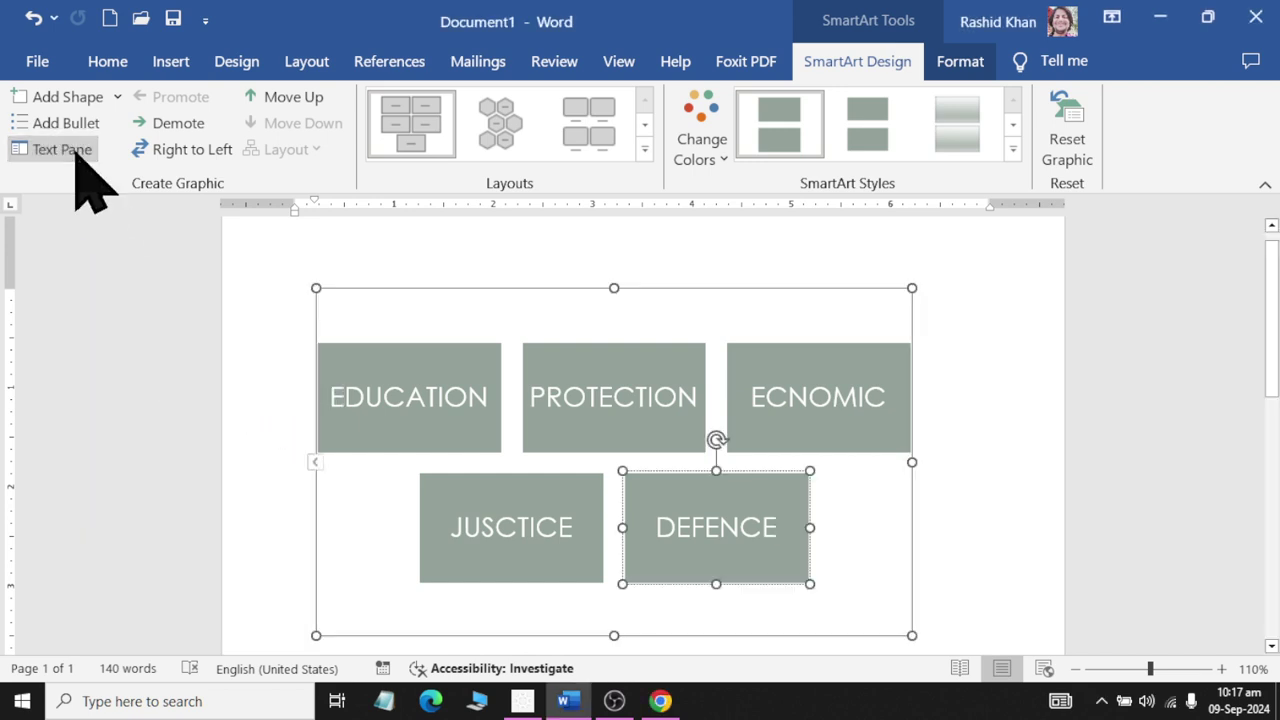
click(72, 152)
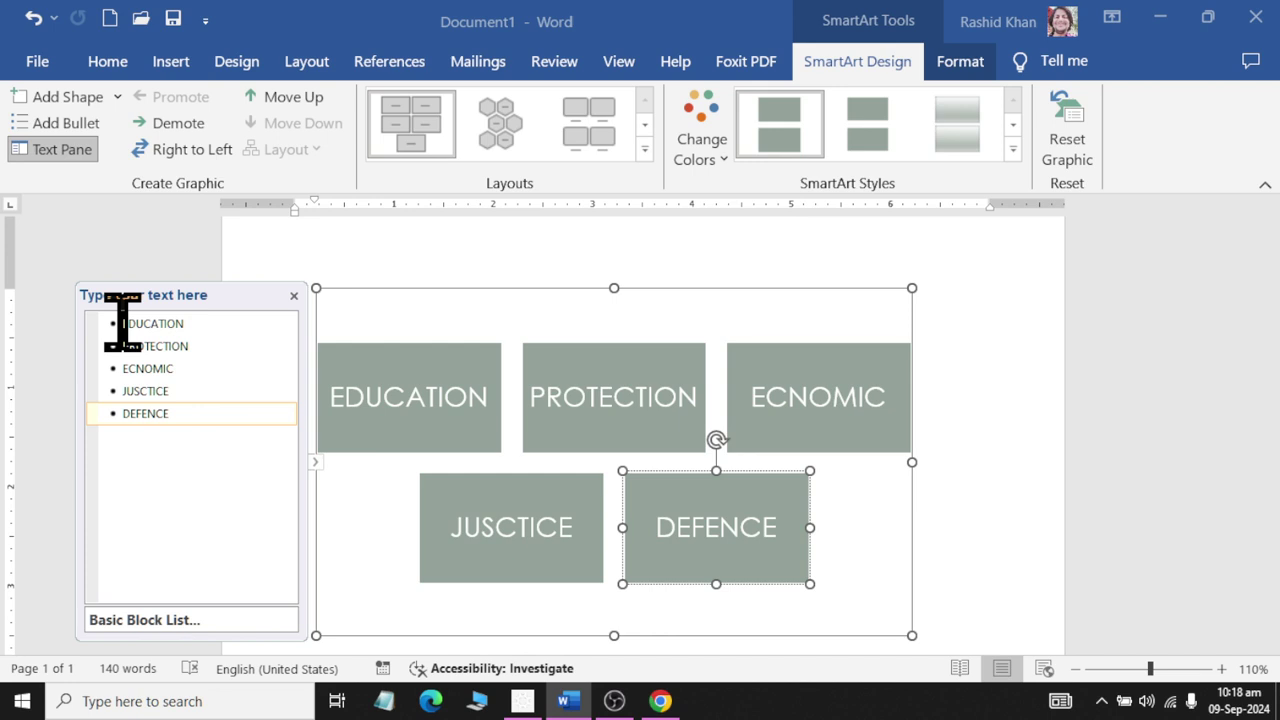
click(122, 323)
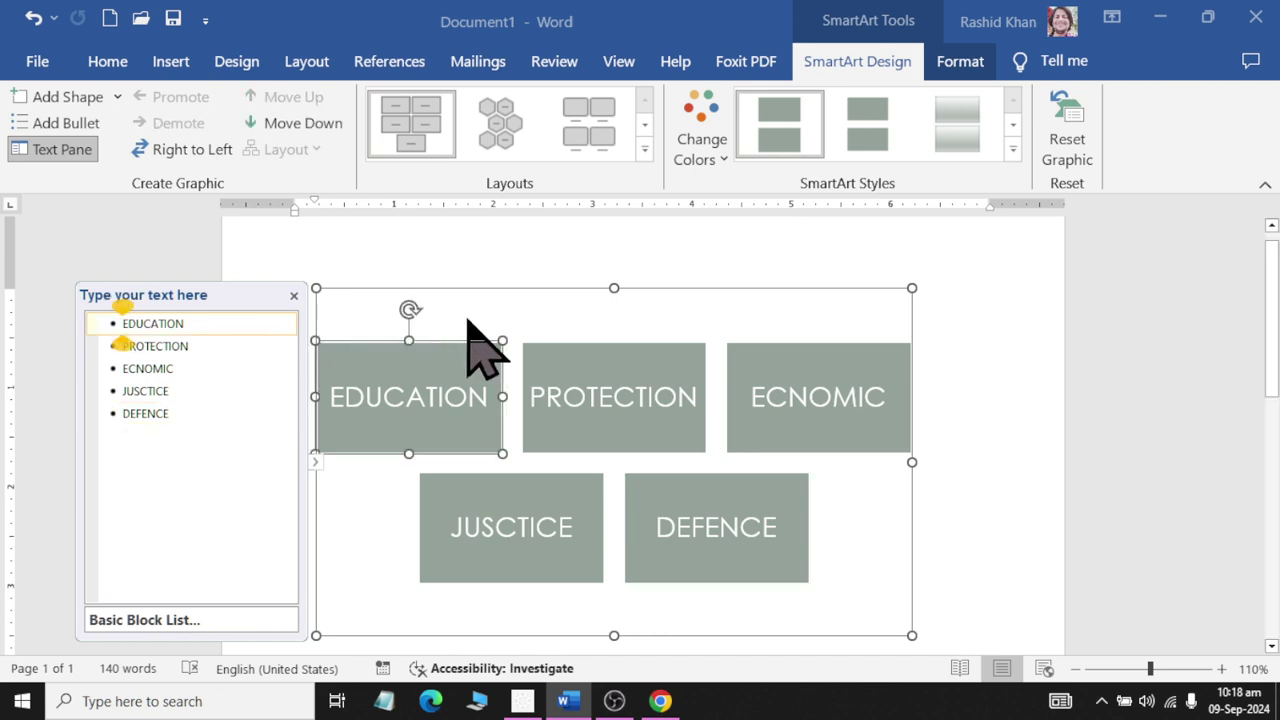
key(Return)
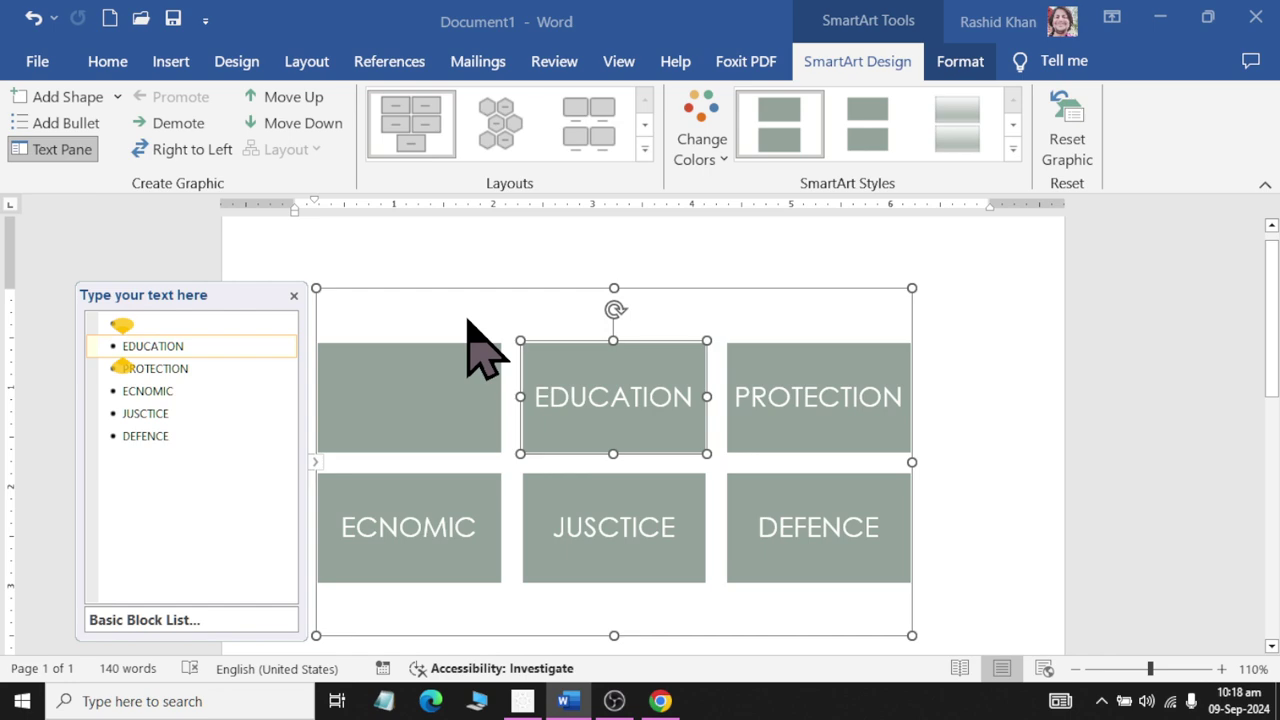
click(140, 324)
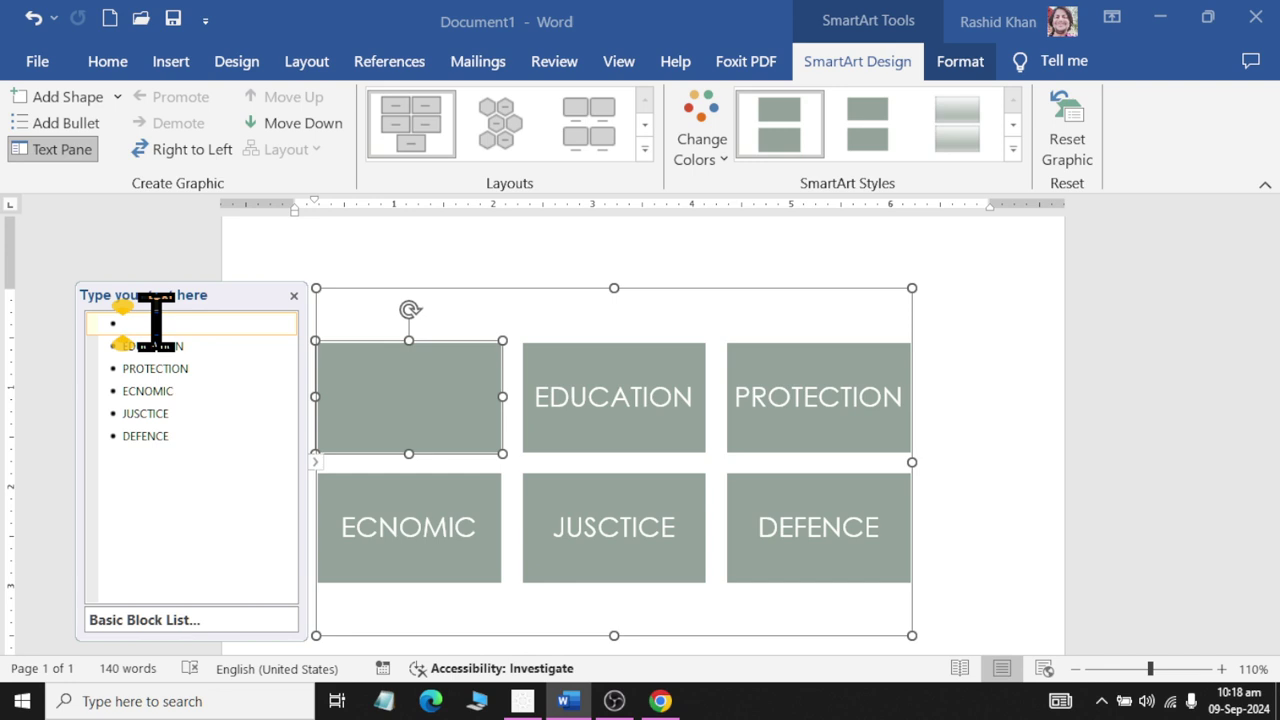
text(COU)
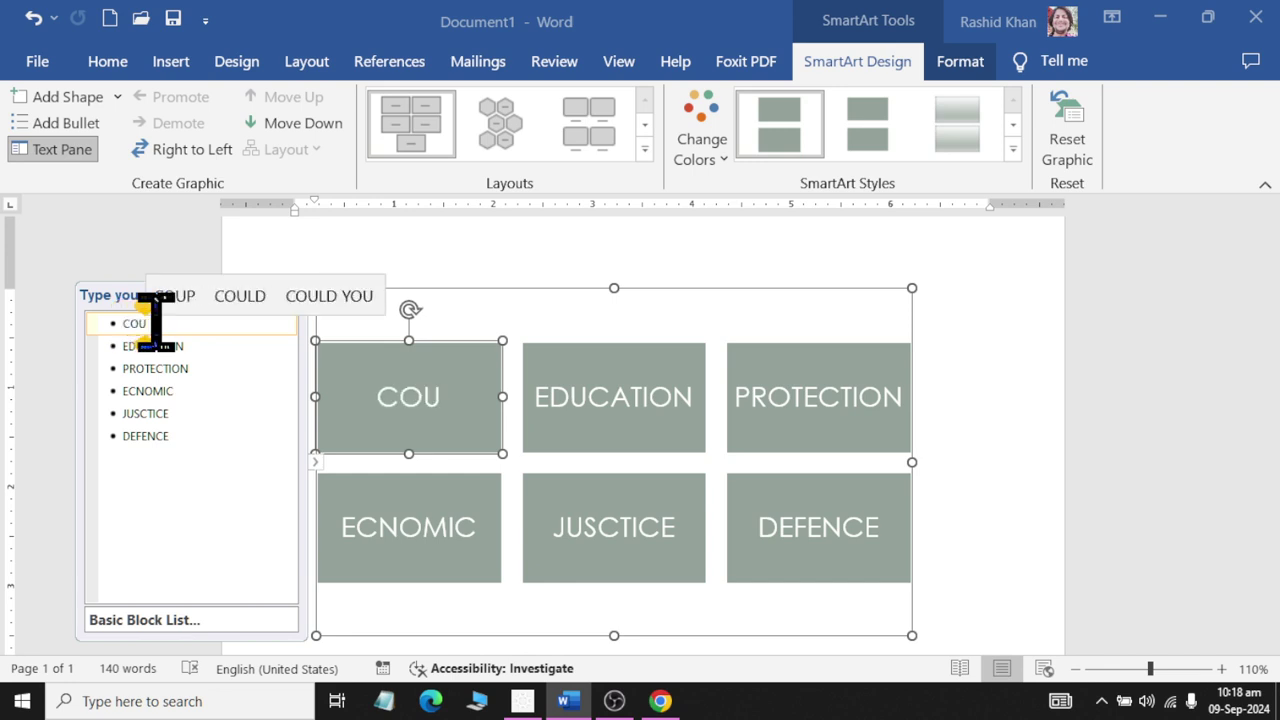
text(NTRY)
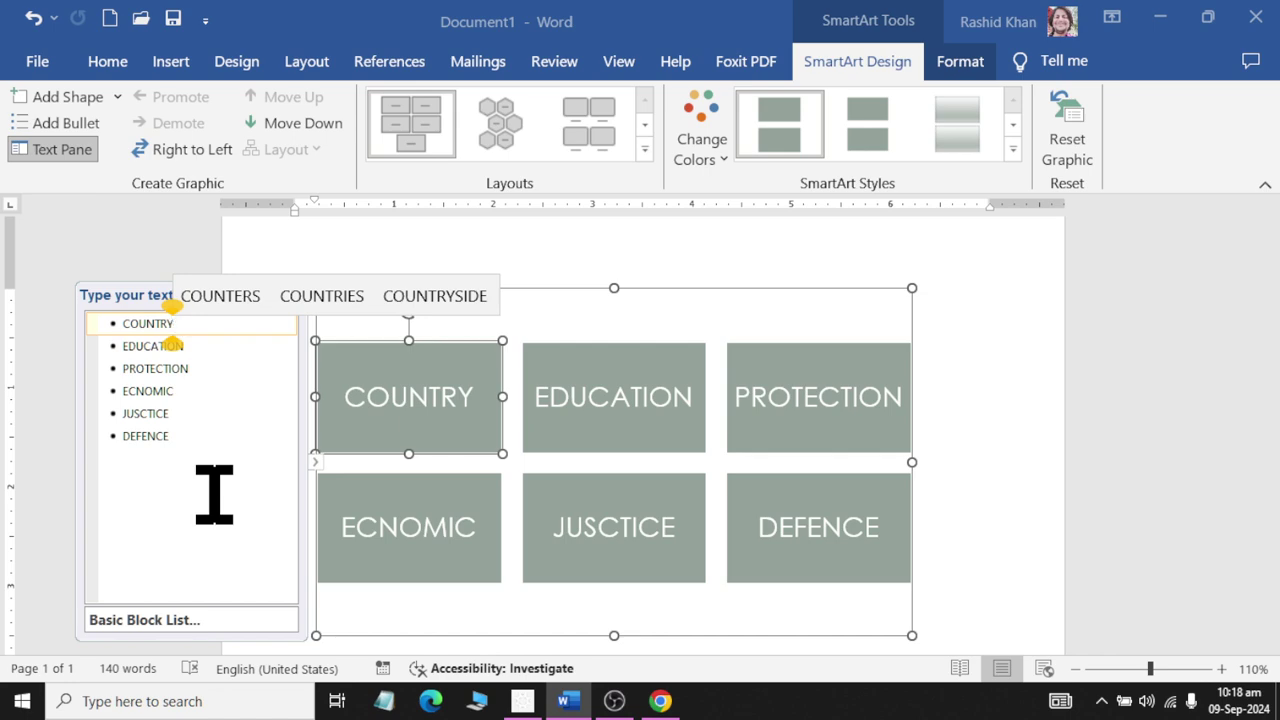
Step: Add a MEDIA block after DEFENCE and a MEDICAL block after PROTECTION
click(223, 437)
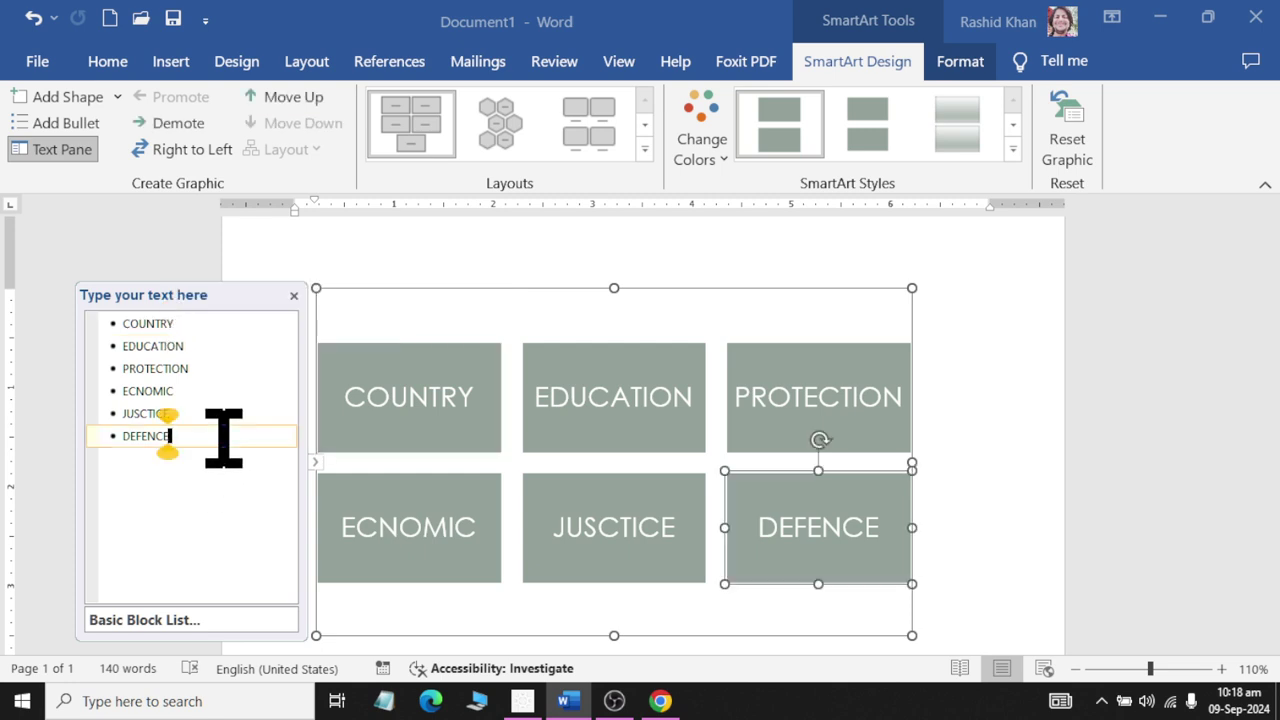
key(Return)
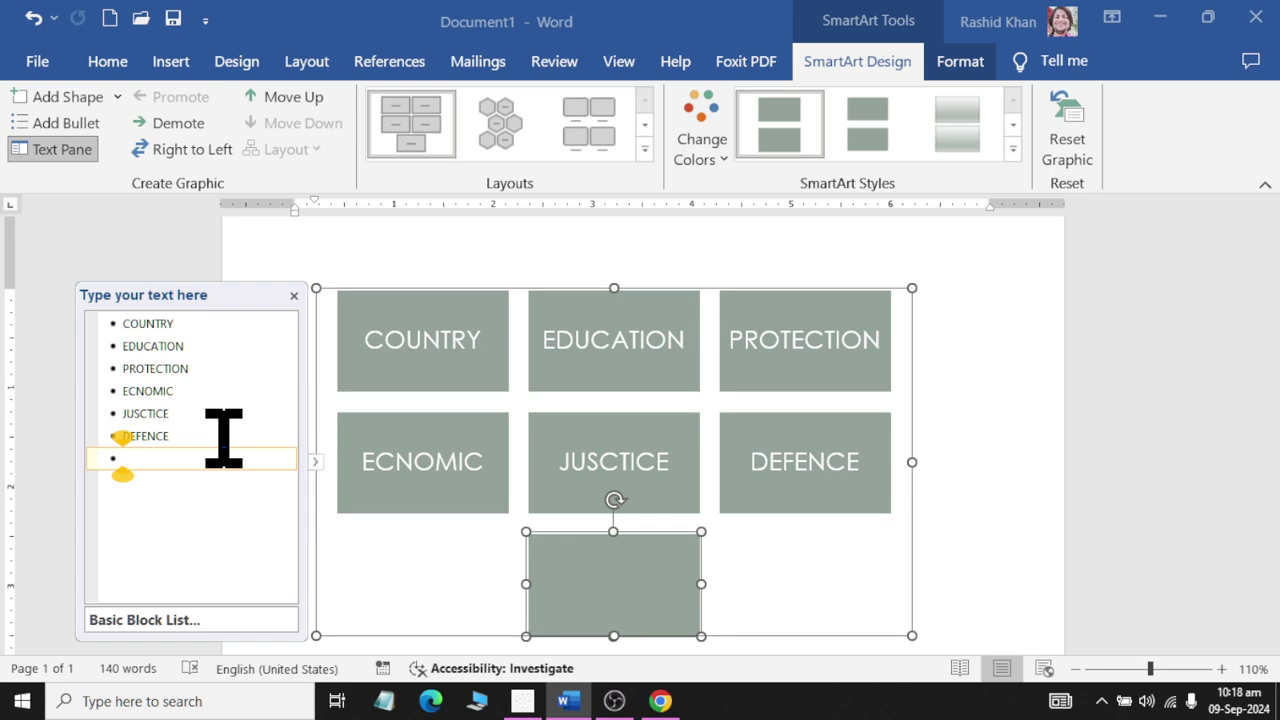
text(MEDIA)
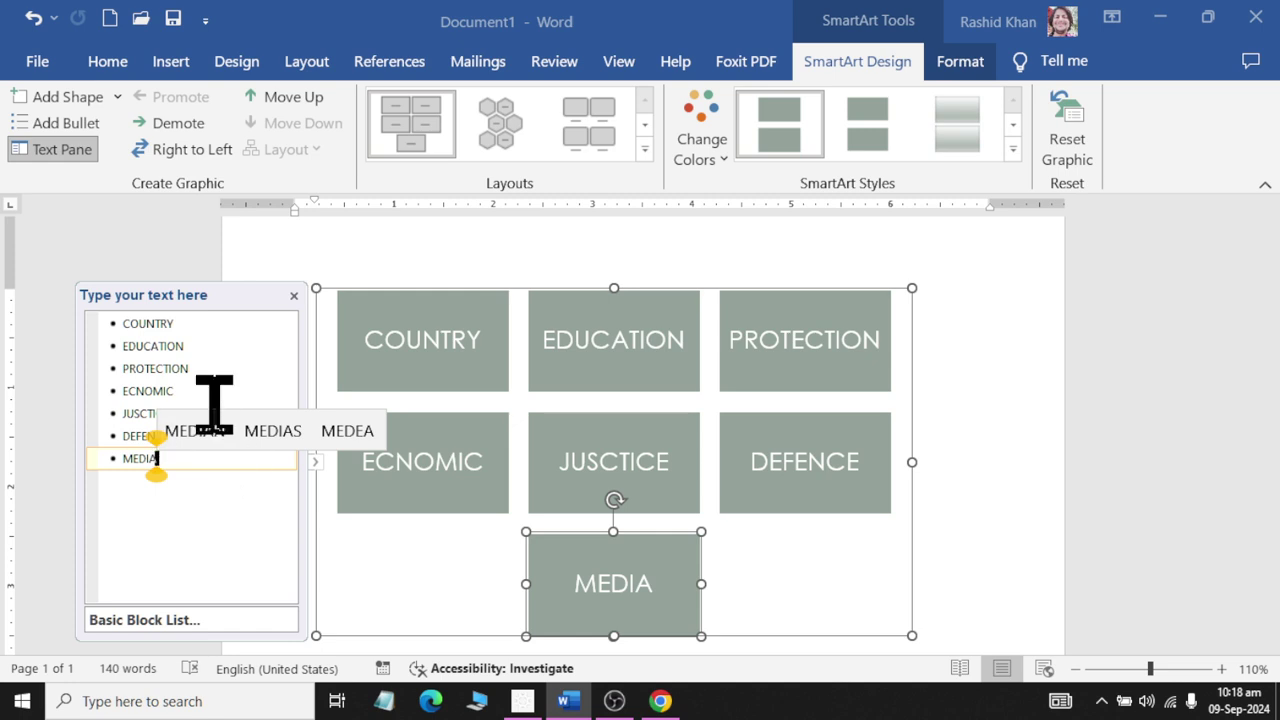
click(214, 368)
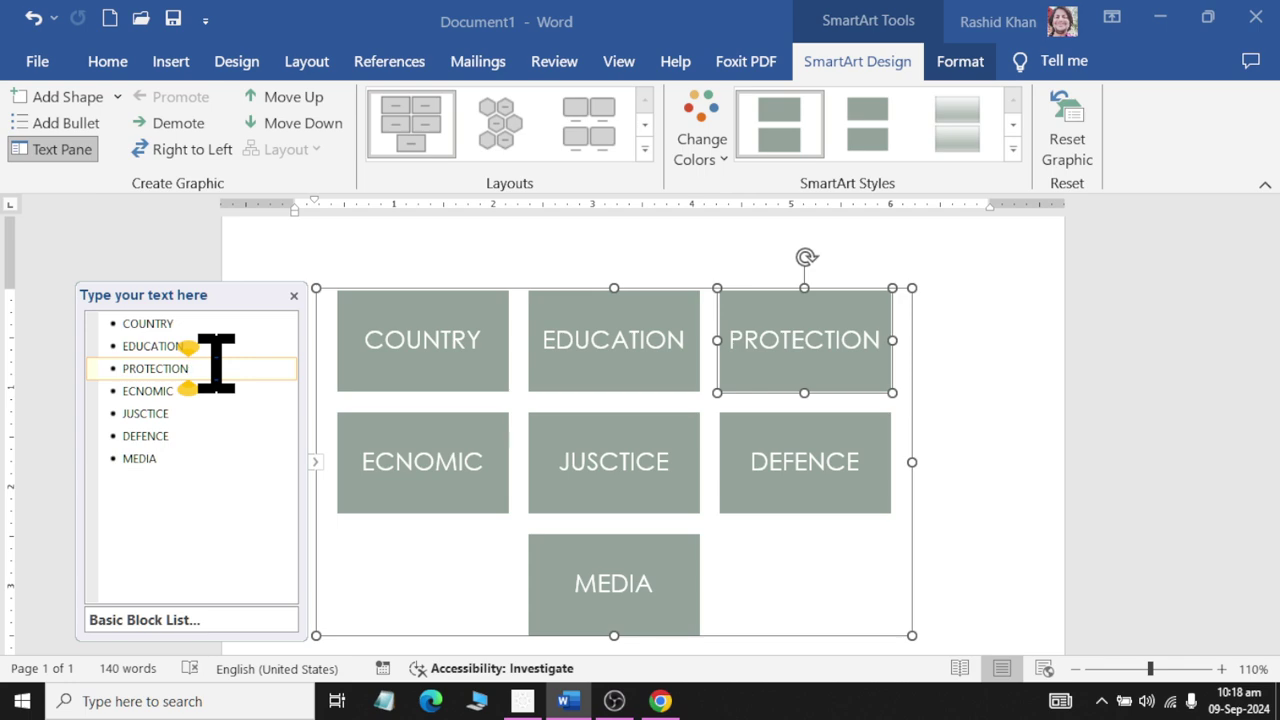
key(Return)
text(M)
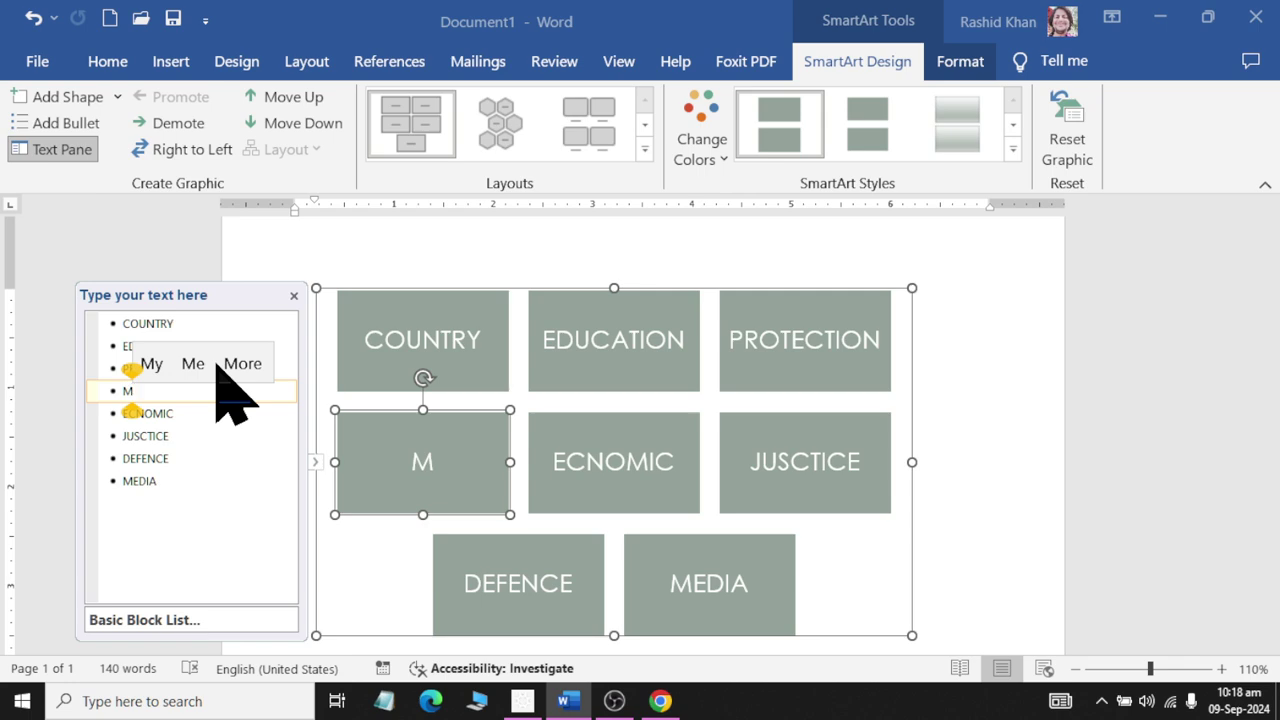
text(ID)
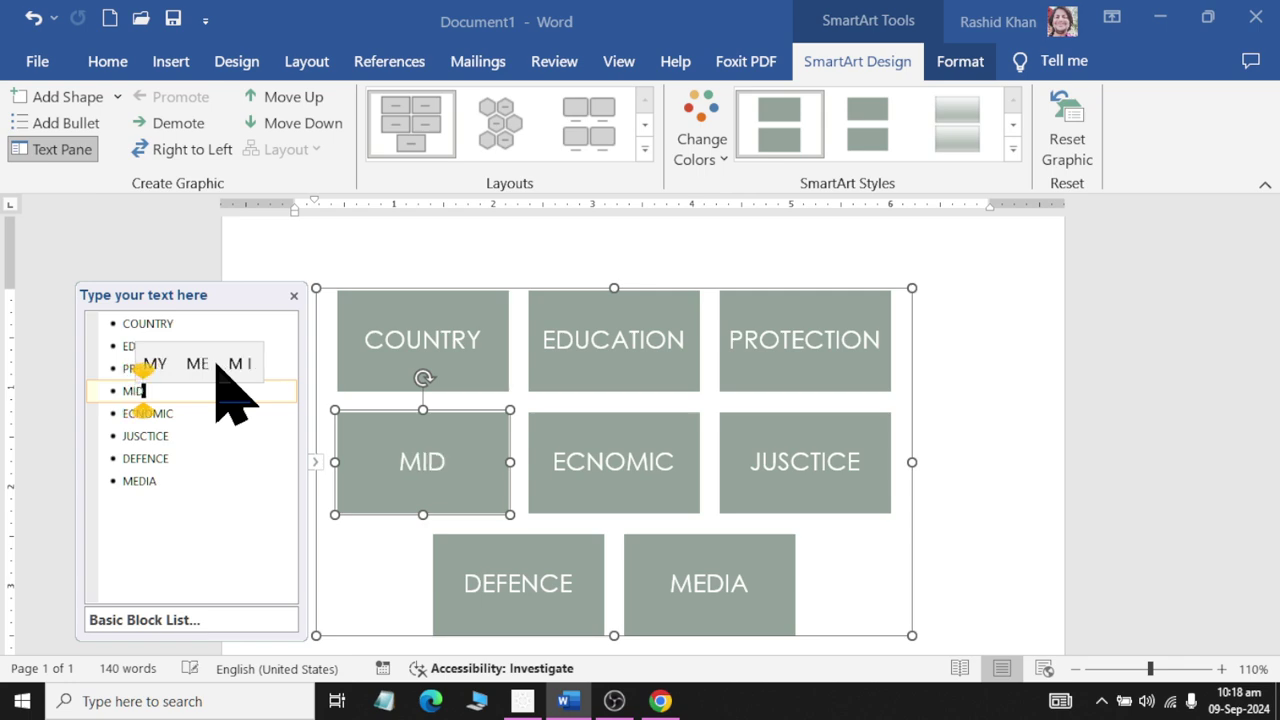
key(BackSpace)
key(BackSpace)
text(EDICAL)
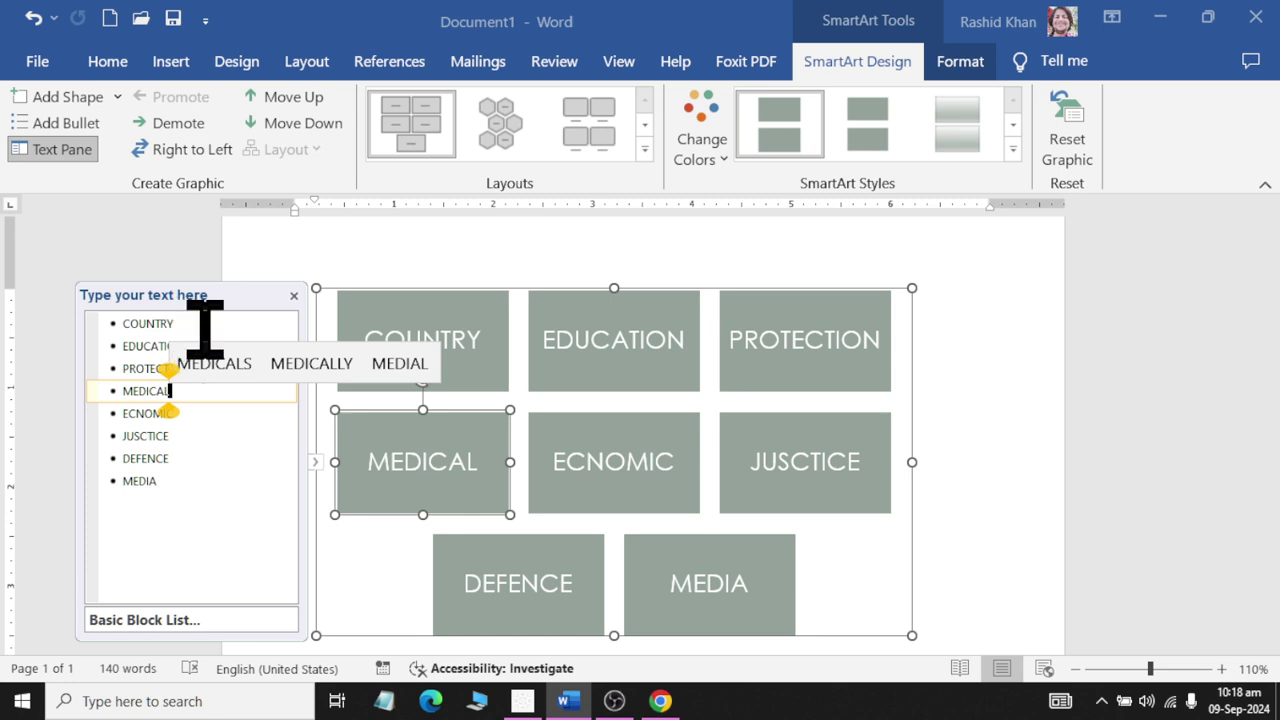
click(204, 327)
Step: Demote EDUCATION to a sub-point under COUNTRY, then switch to Windows Display settings
click(128, 346)
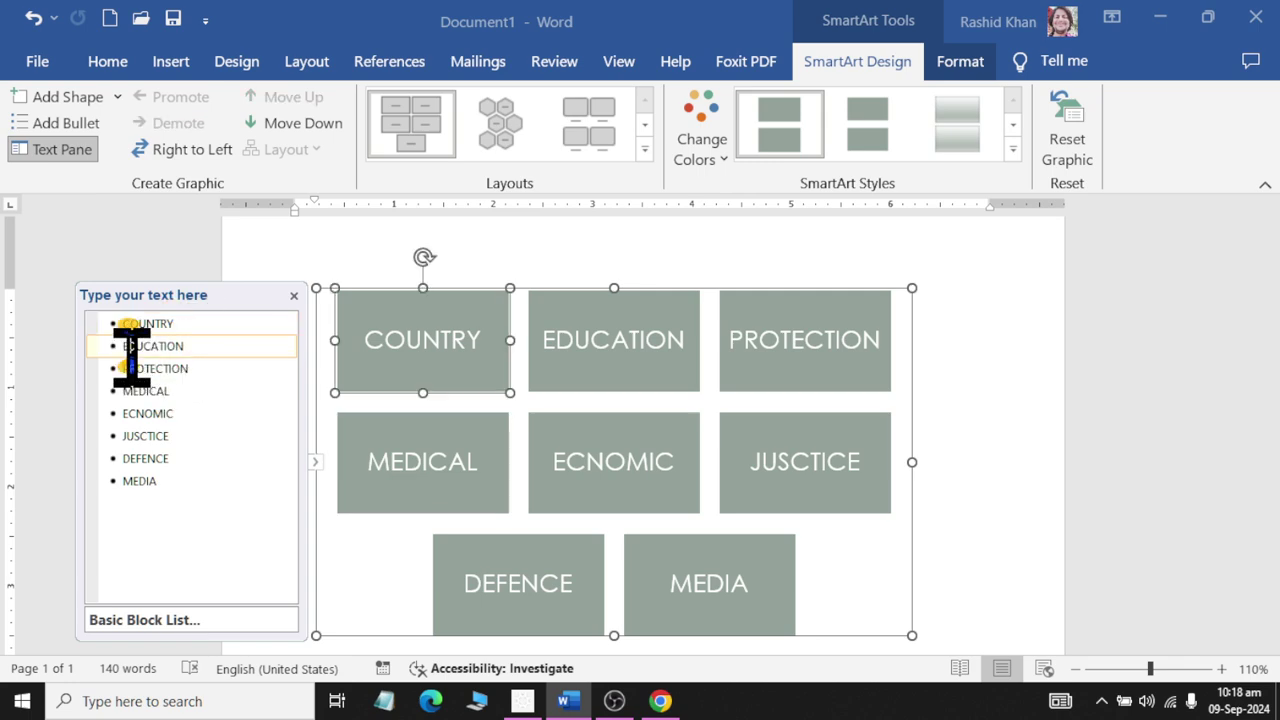
click(130, 367)
click(157, 323)
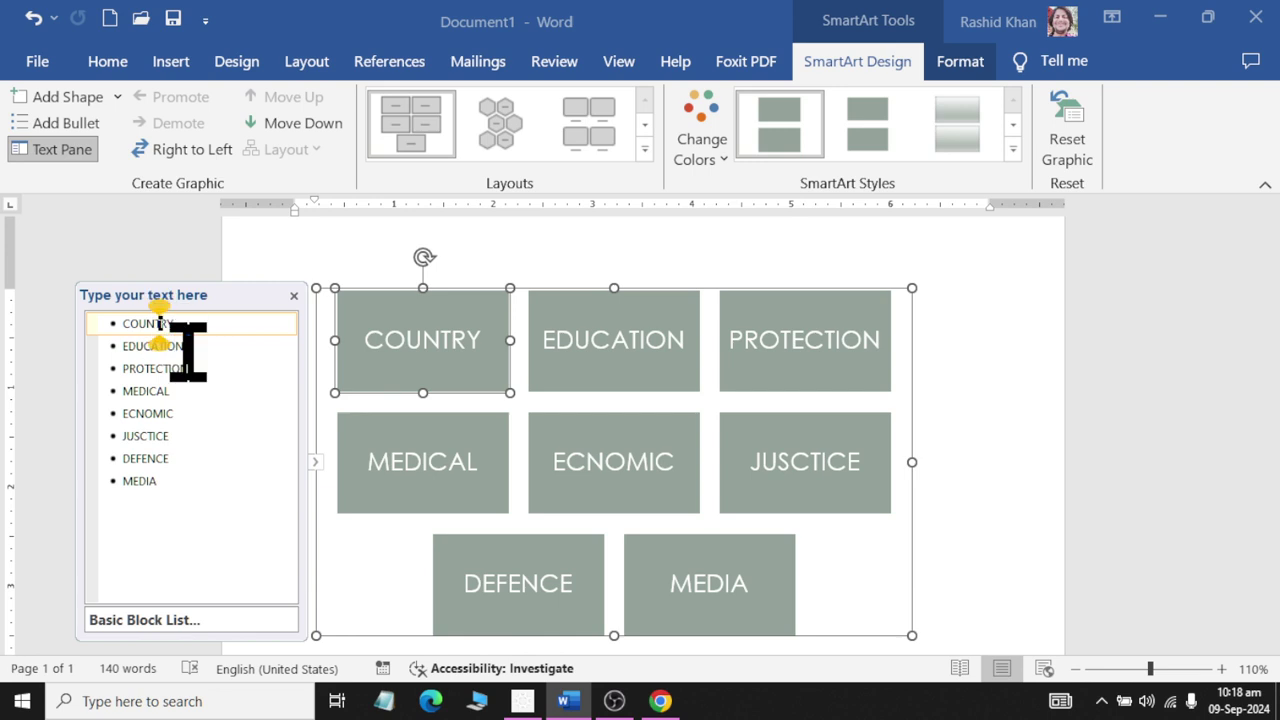
click(128, 346)
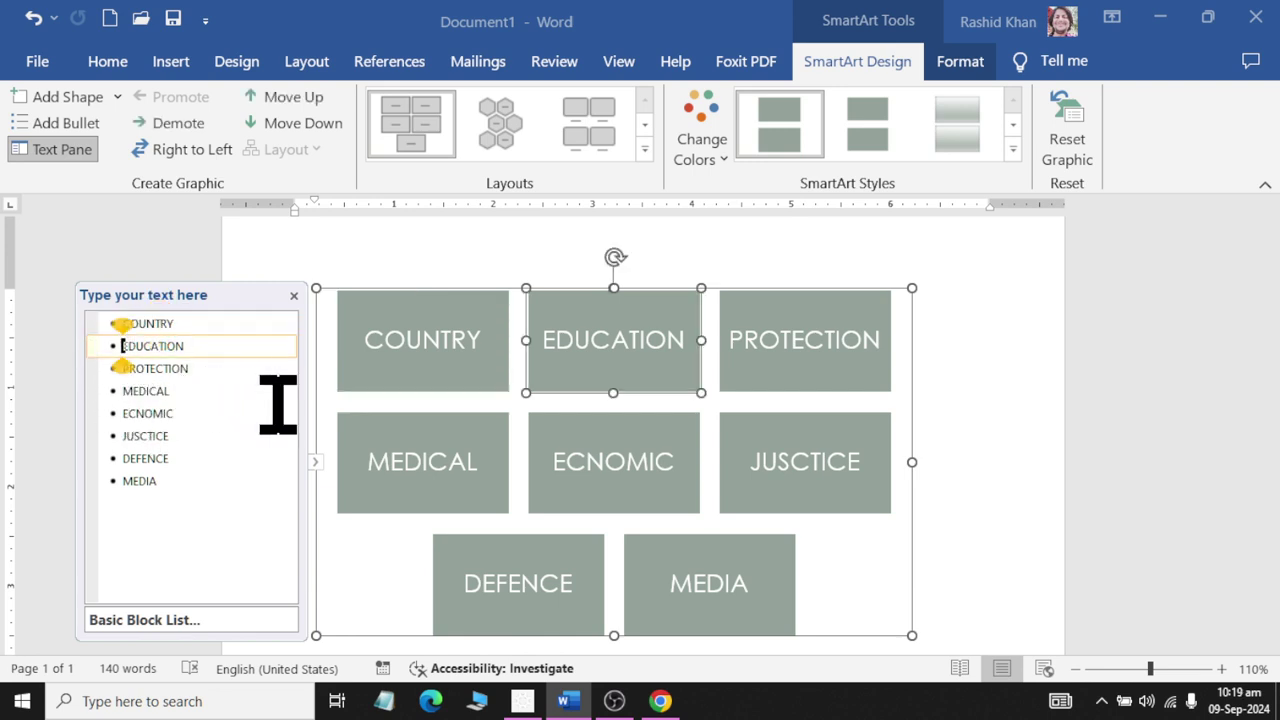
key(Tab)
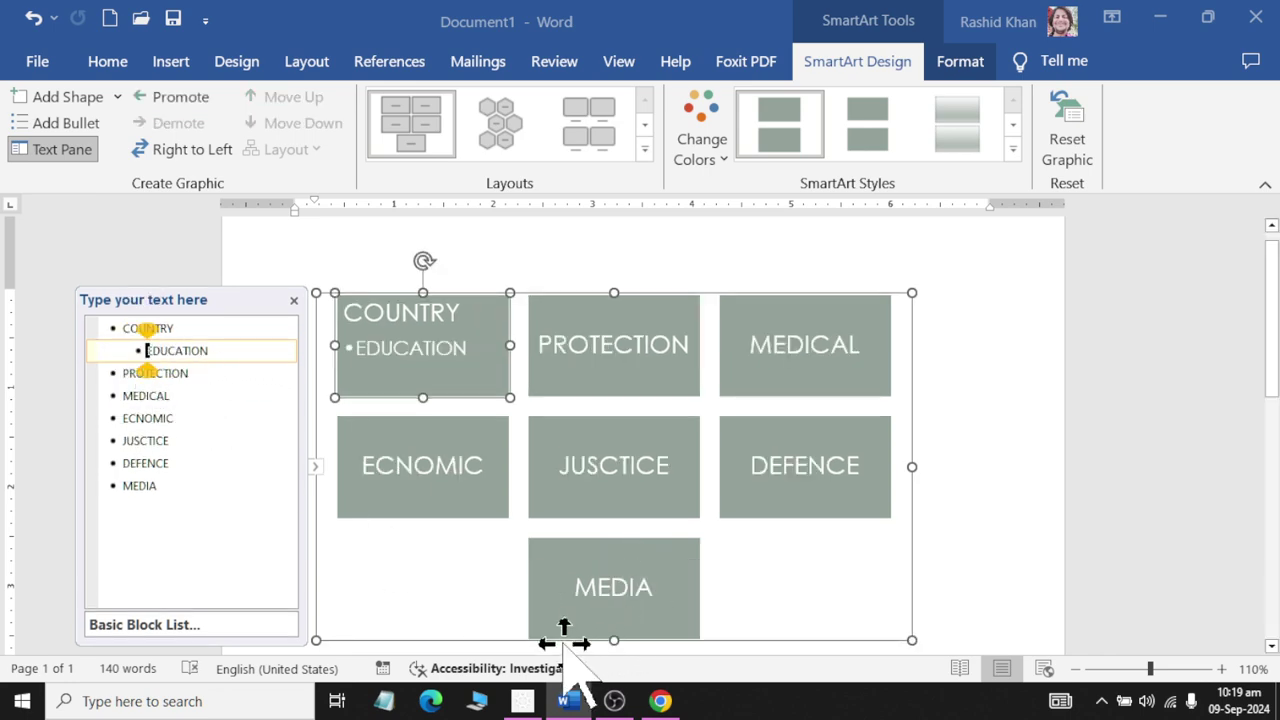
click(516, 694)
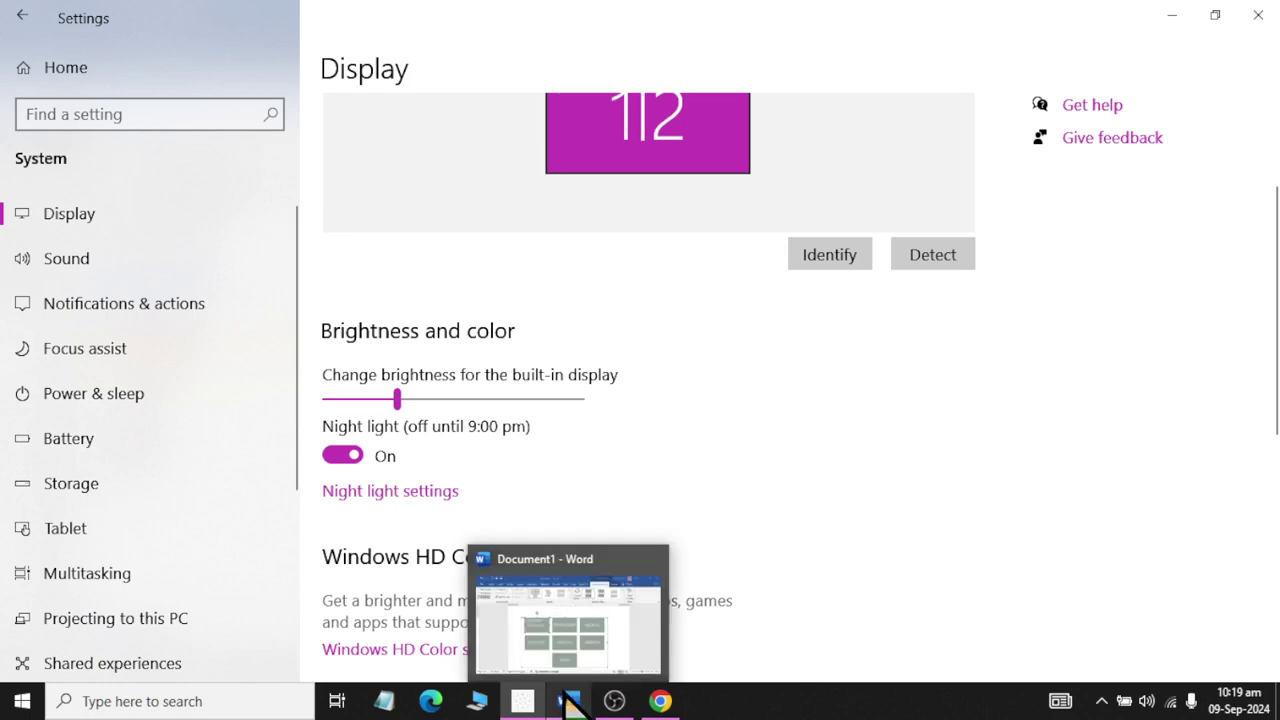
Step: Disconnect the SmartTV-b9c7 wireless display under Multiple displays, then return to Word
double_click(516, 10)
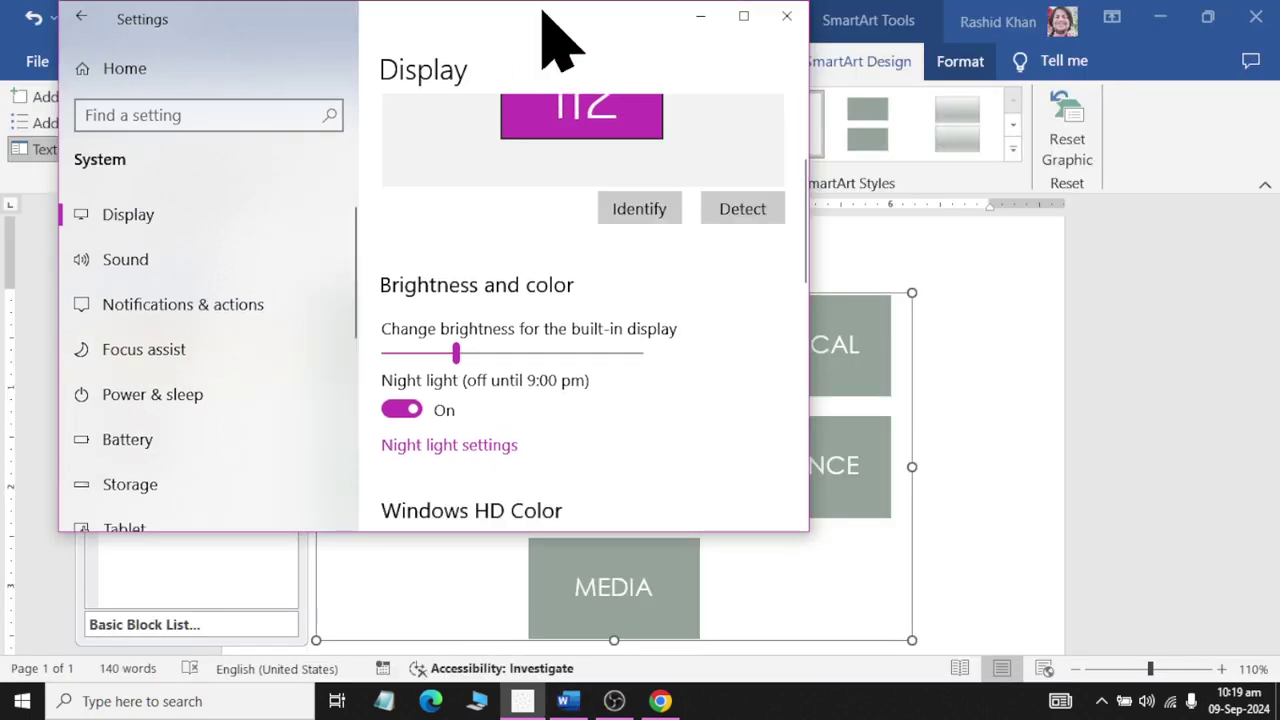
double_click(543, 34)
scroll(530, 430, down, 3)
scroll(450, 470, down, 3)
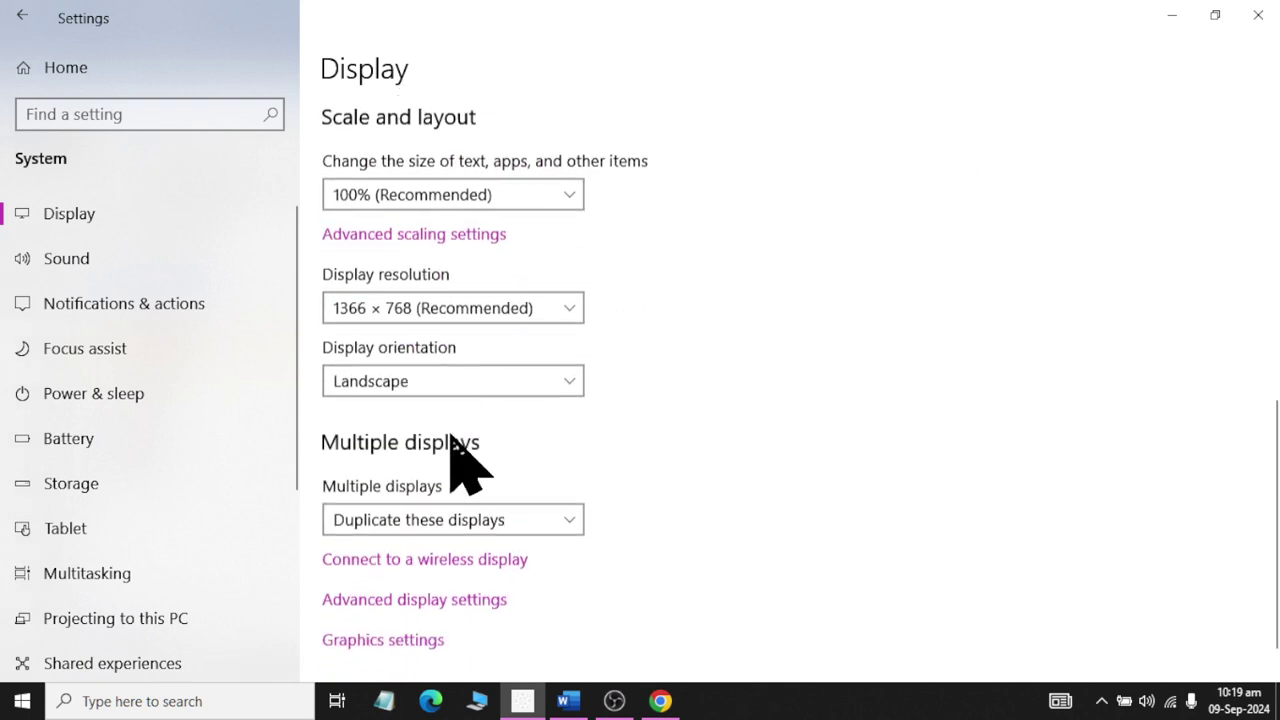
click(457, 541)
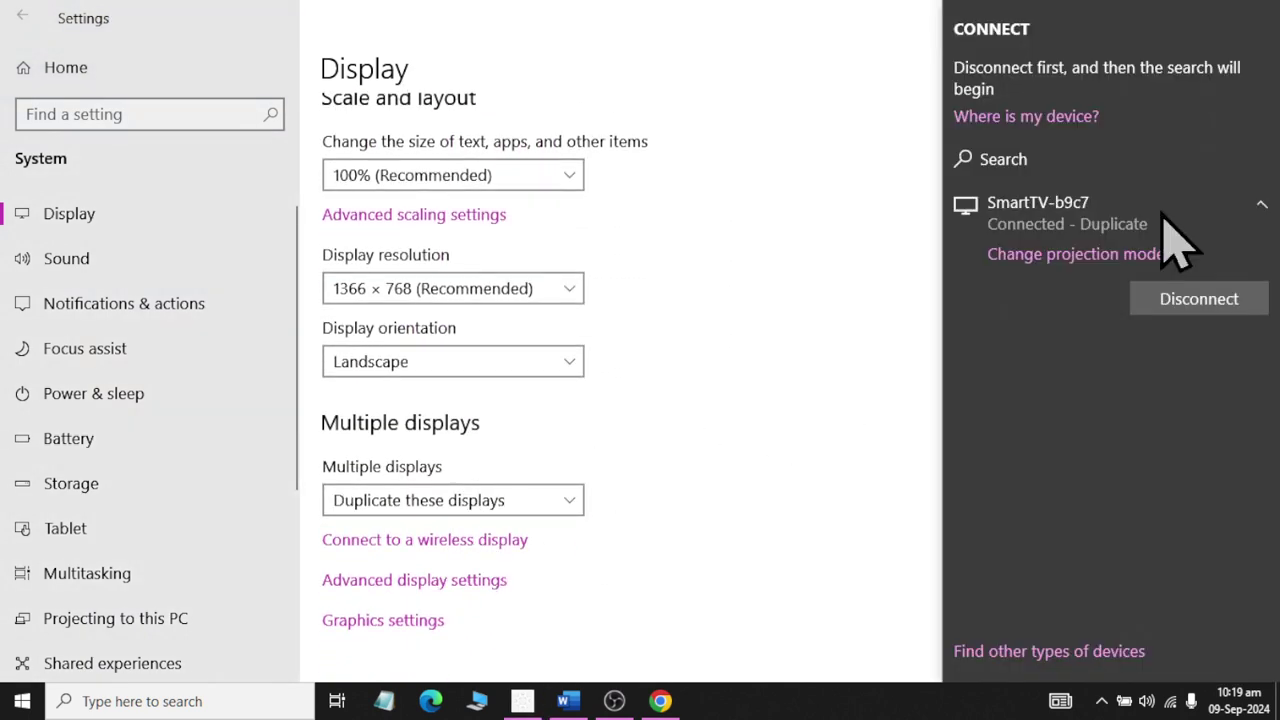
click(1199, 299)
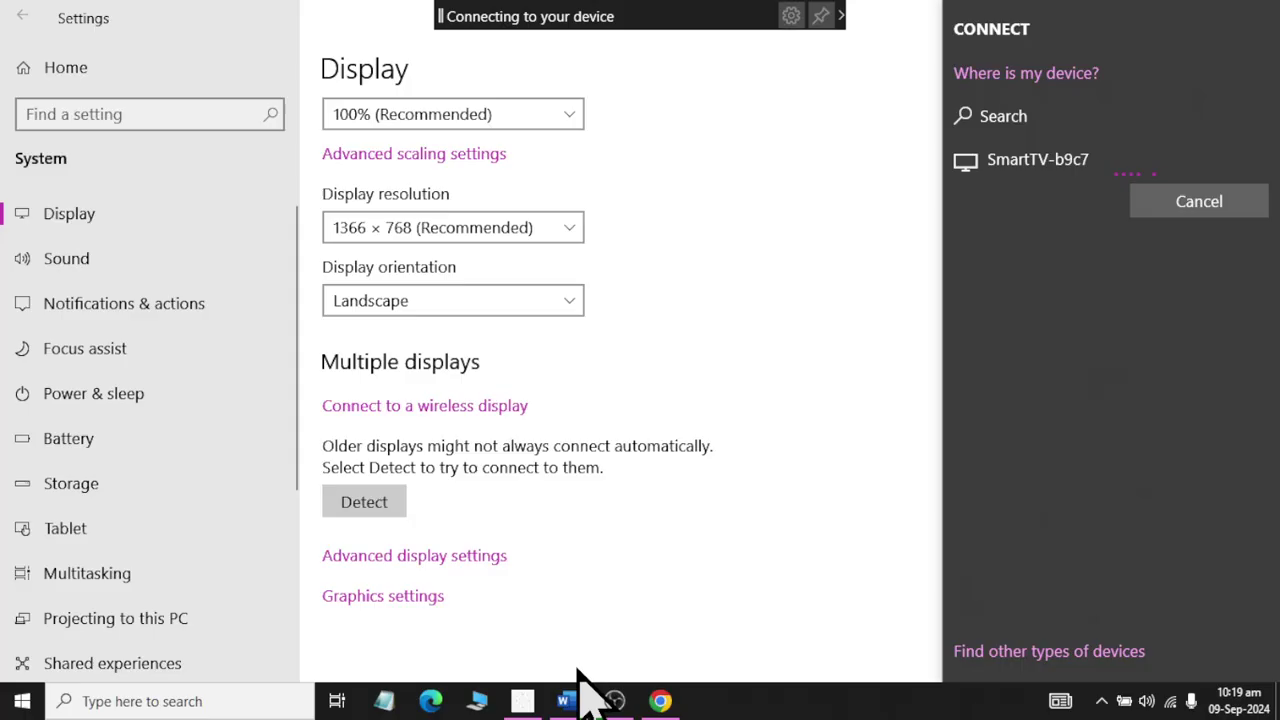
click(568, 695)
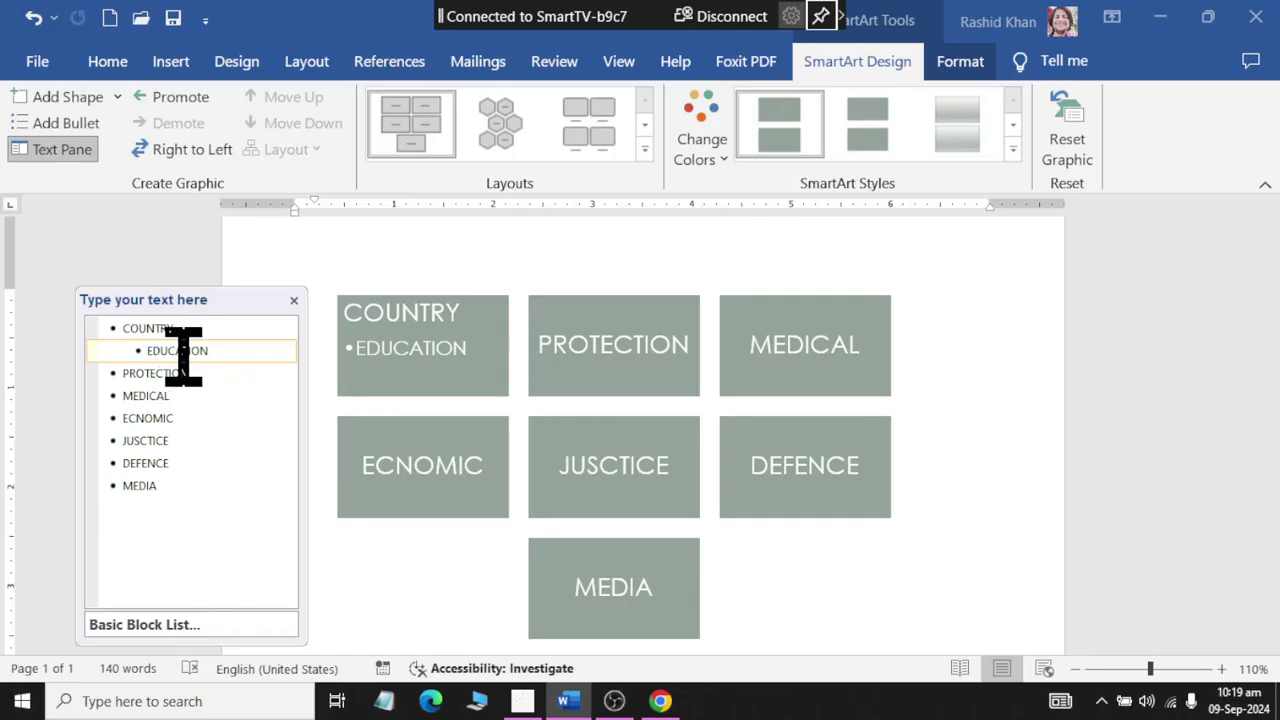
Step: Demote PROTECTION, ECNOMIC and JUSCTICE to sub-points in the Text Pane
click(120, 372)
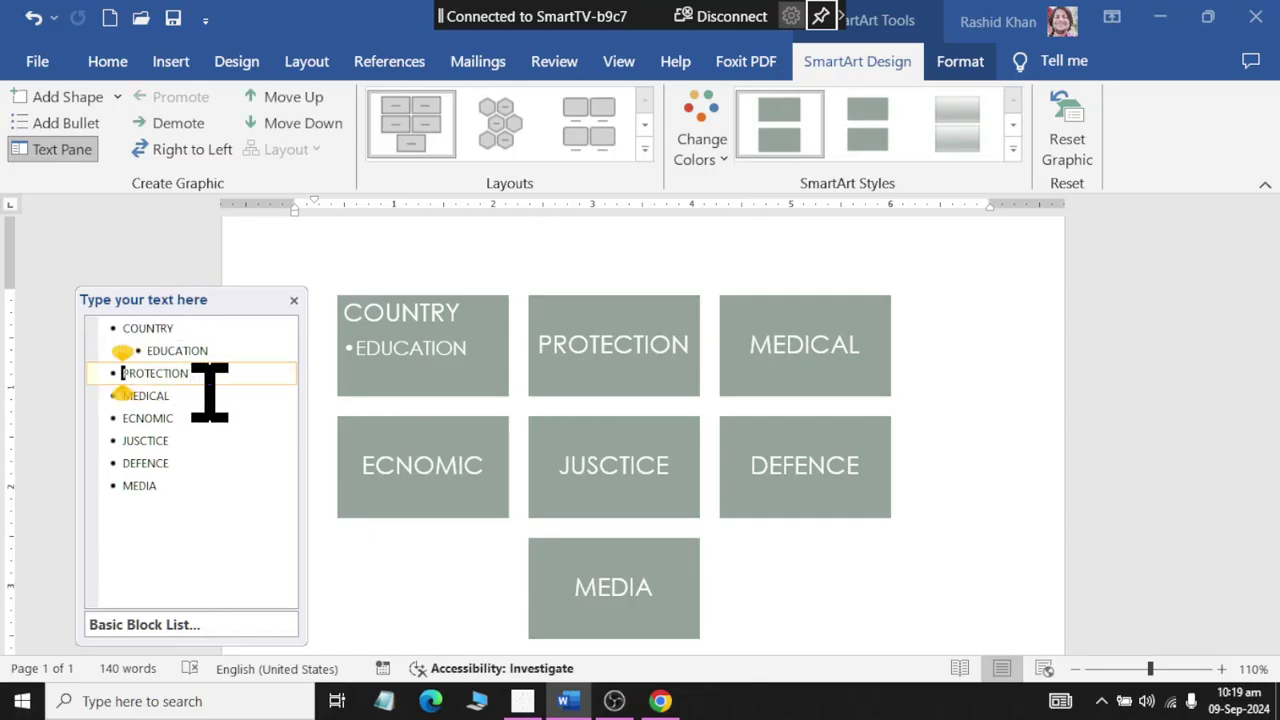
key(Tab)
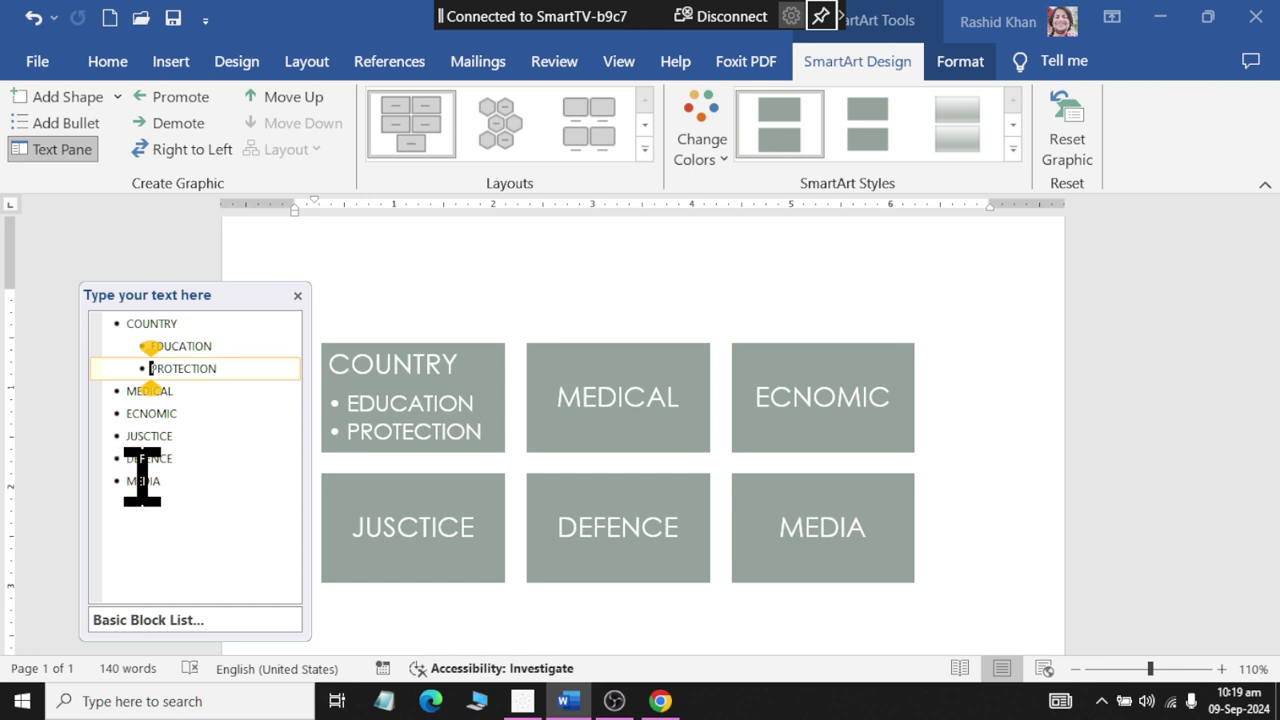
click(126, 413)
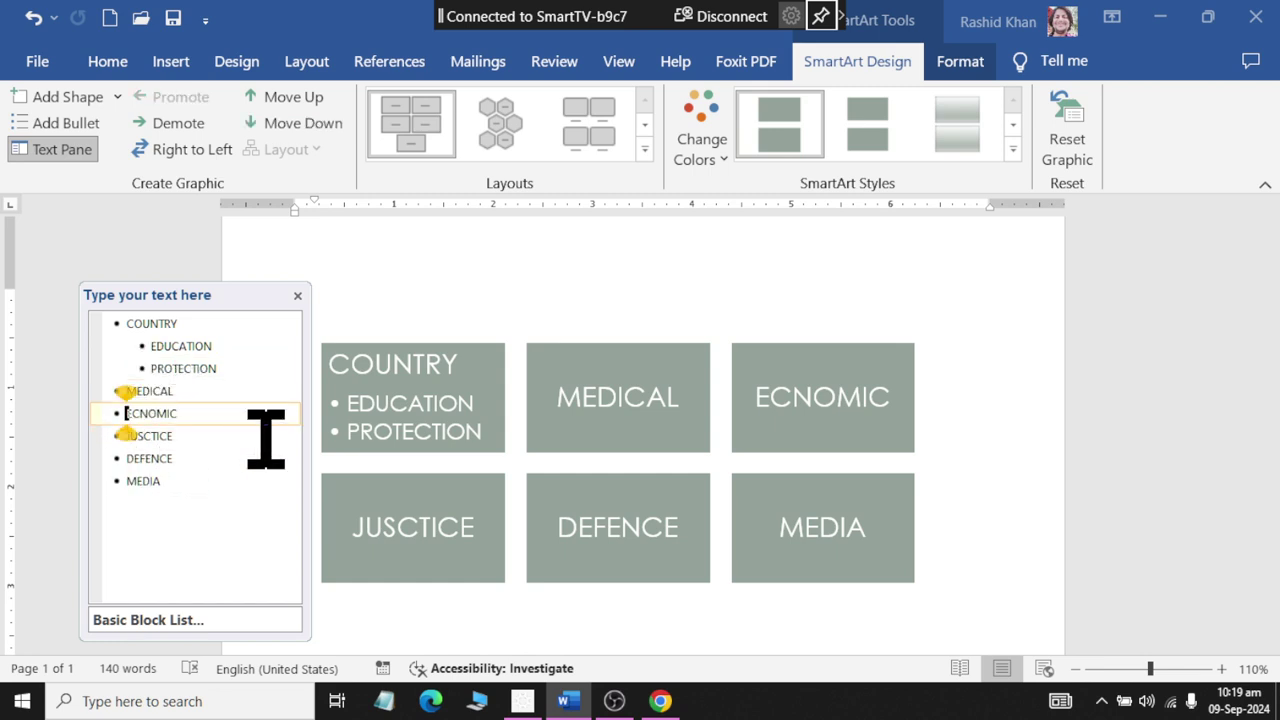
key(Tab)
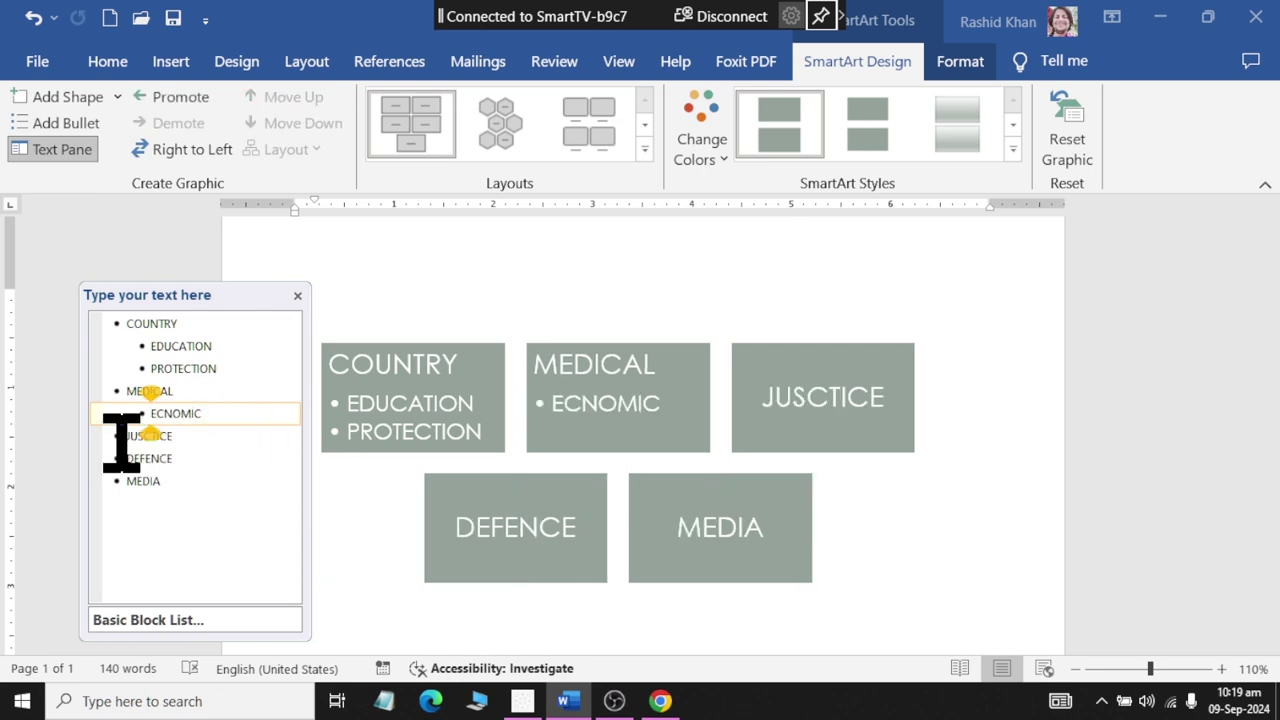
click(124, 436)
key(Tab)
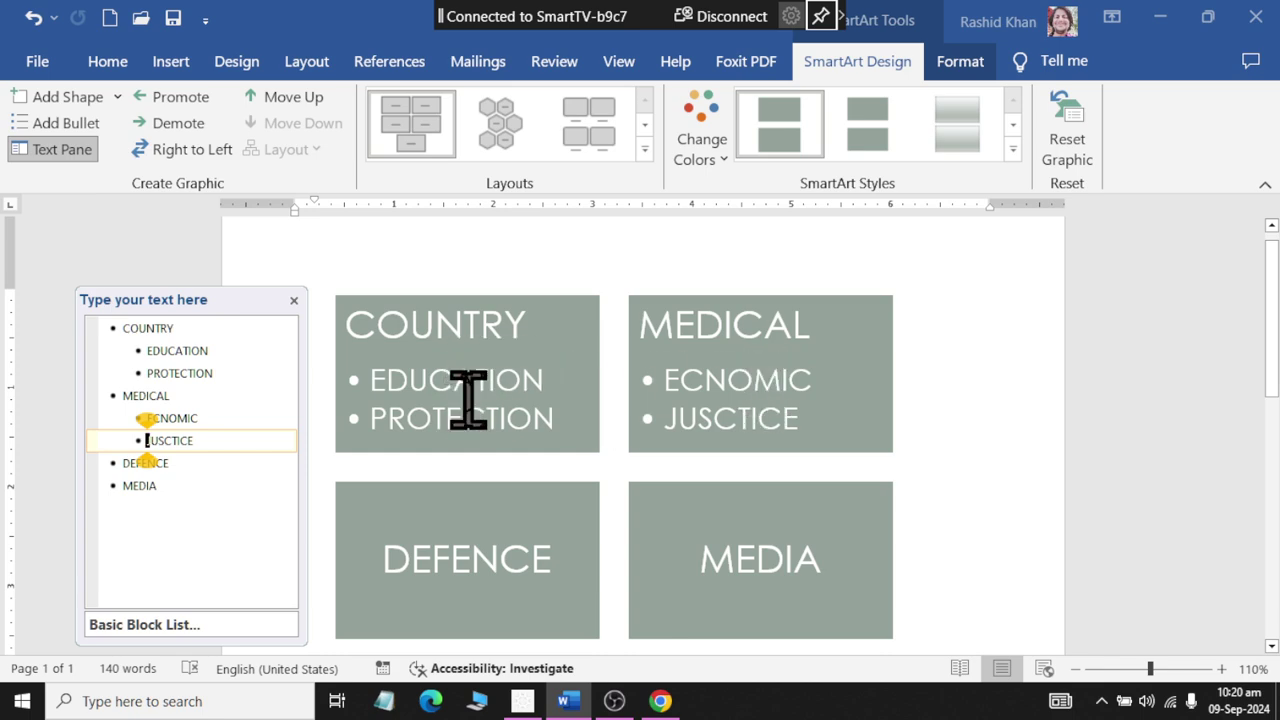
Step: Promote ECNOMIC, JUSCTICE, EDUCATION and PROTECTION back to top-level blocks
click(172, 417)
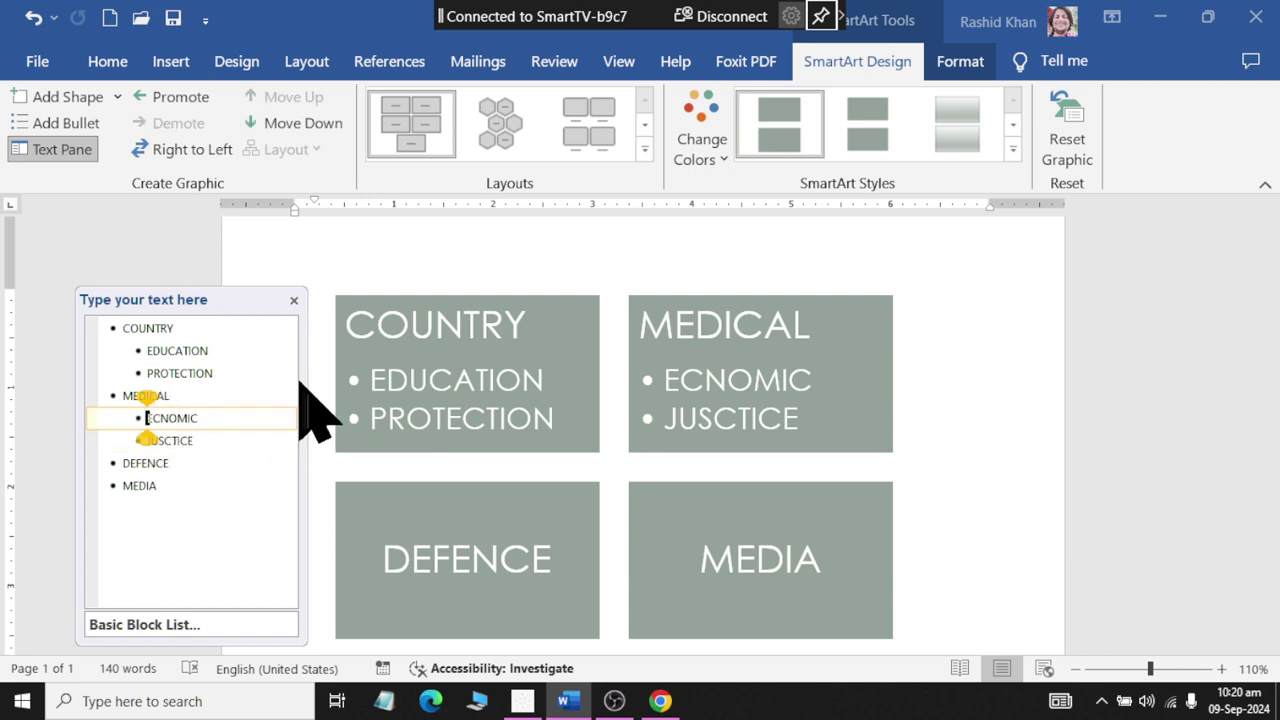
key(shift+Tab)
click(153, 436)
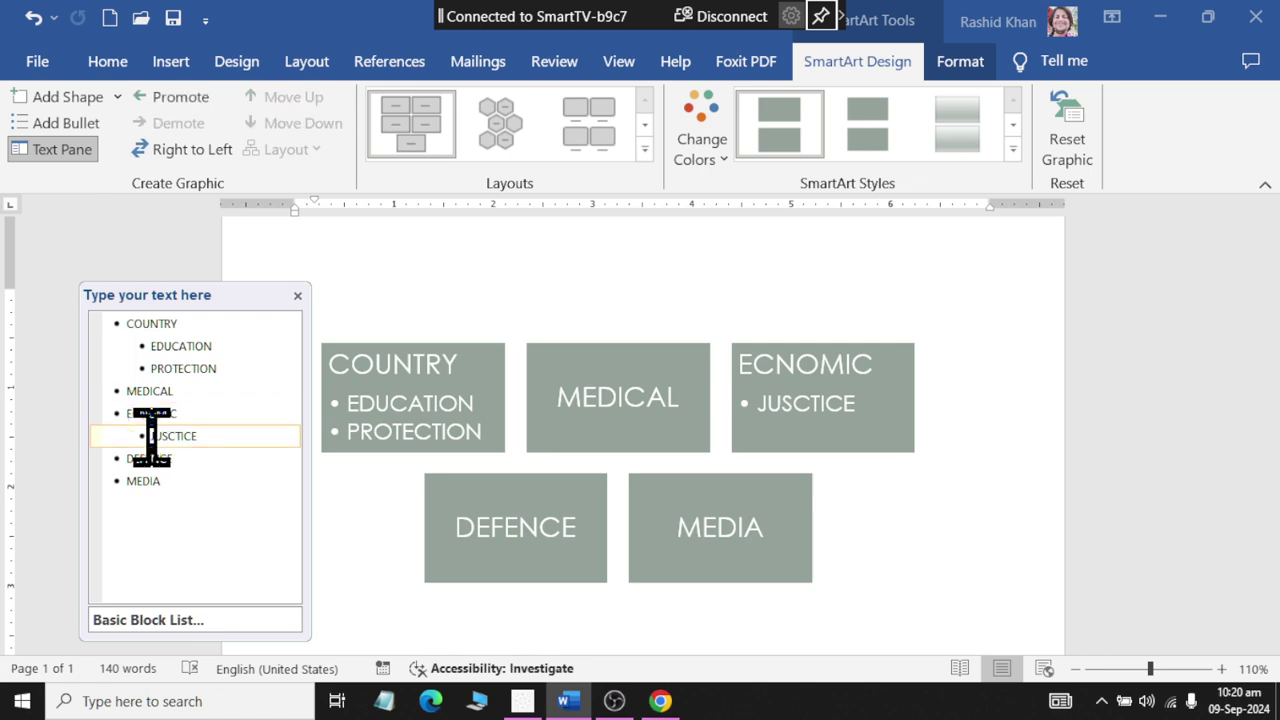
key(shift+Tab)
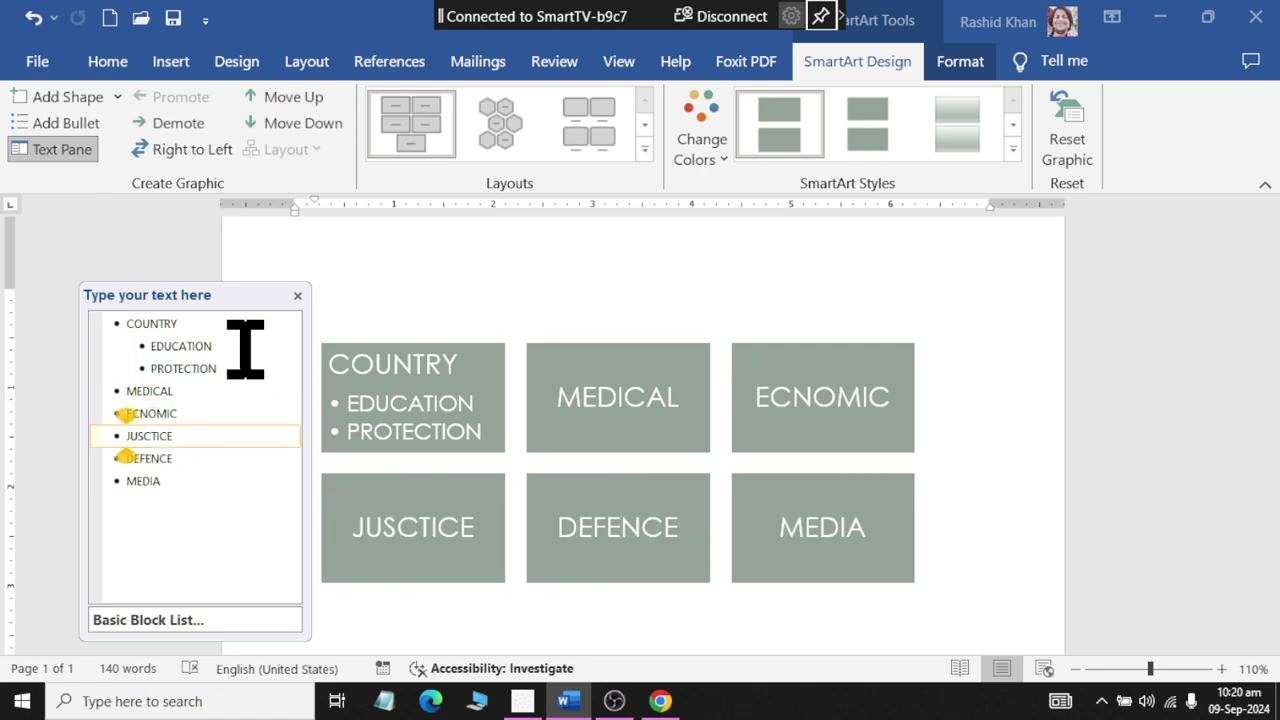
click(155, 350)
key(shift+Tab)
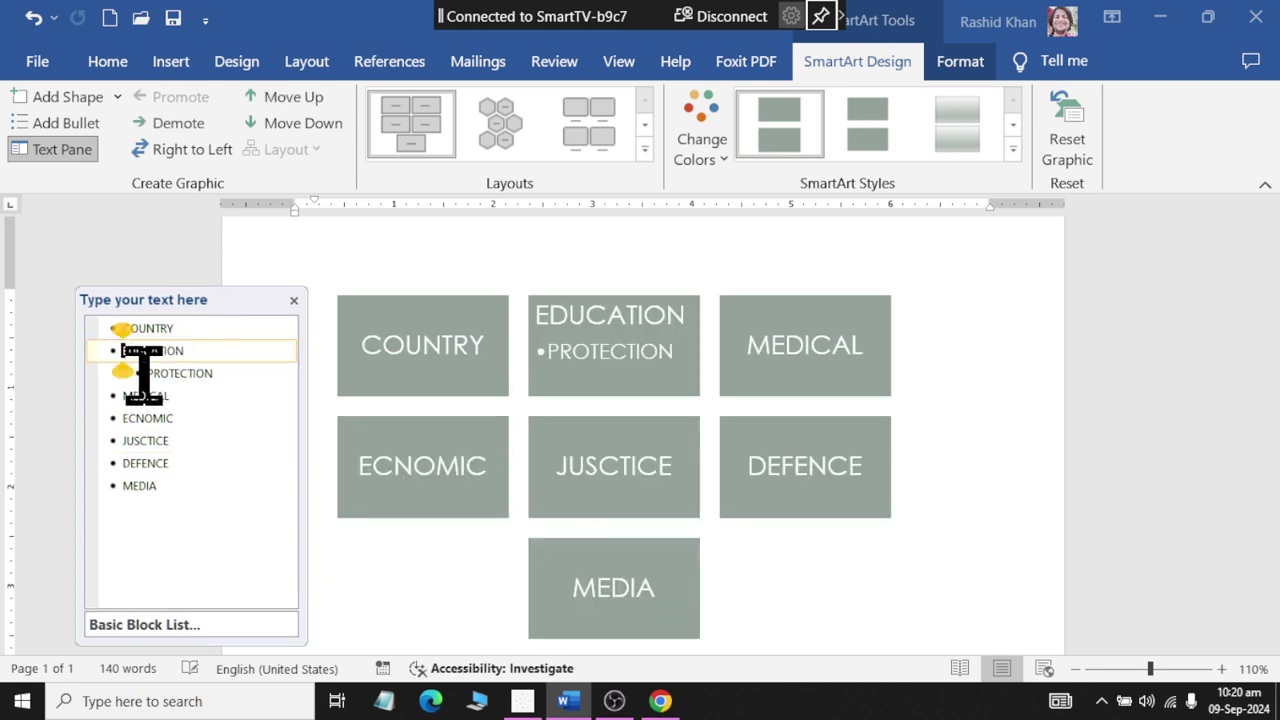
click(143, 373)
key(shift+Tab)
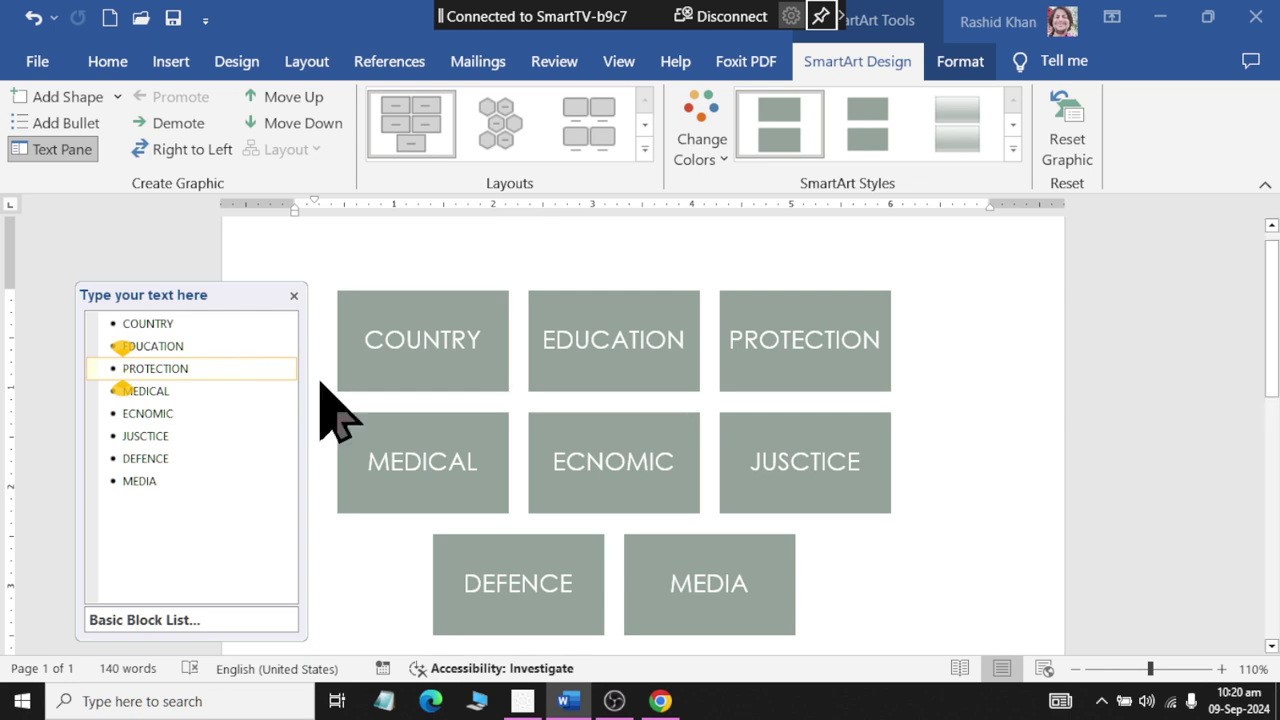
Step: Close the Text Pane and shrink the SmartArt so its blocks form rows of three, three and two
click(52, 152)
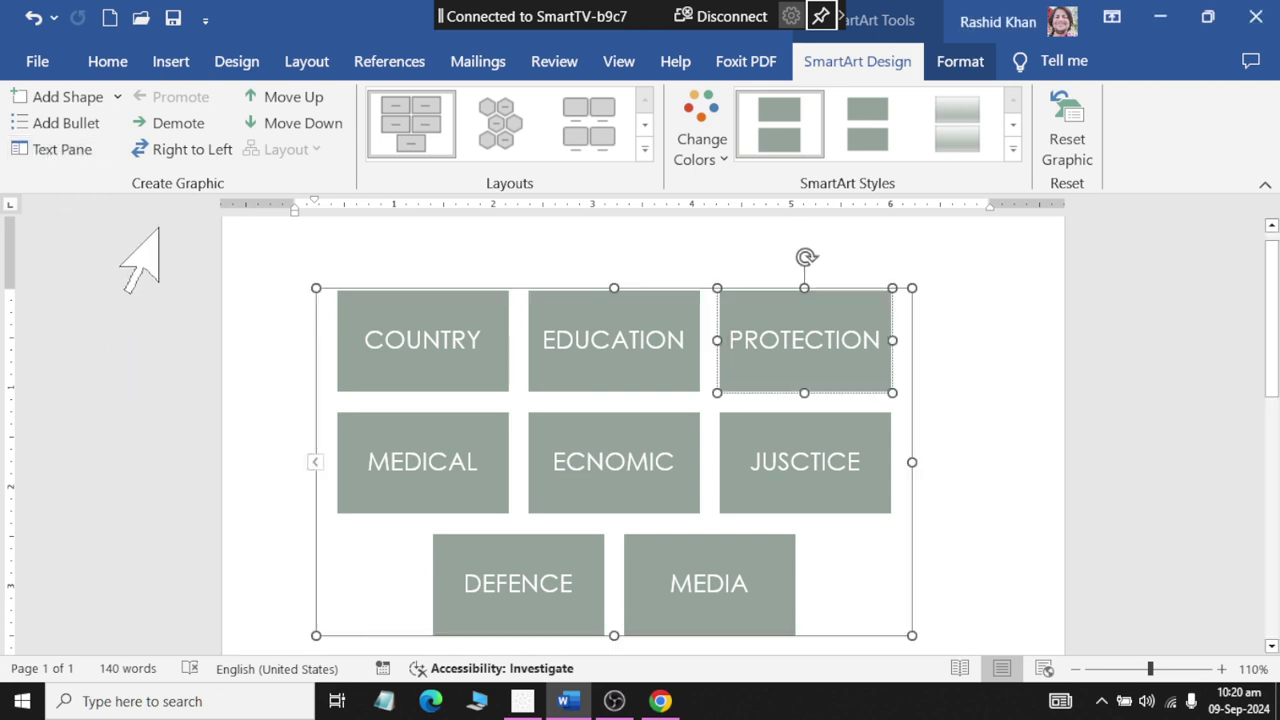
click(870, 630)
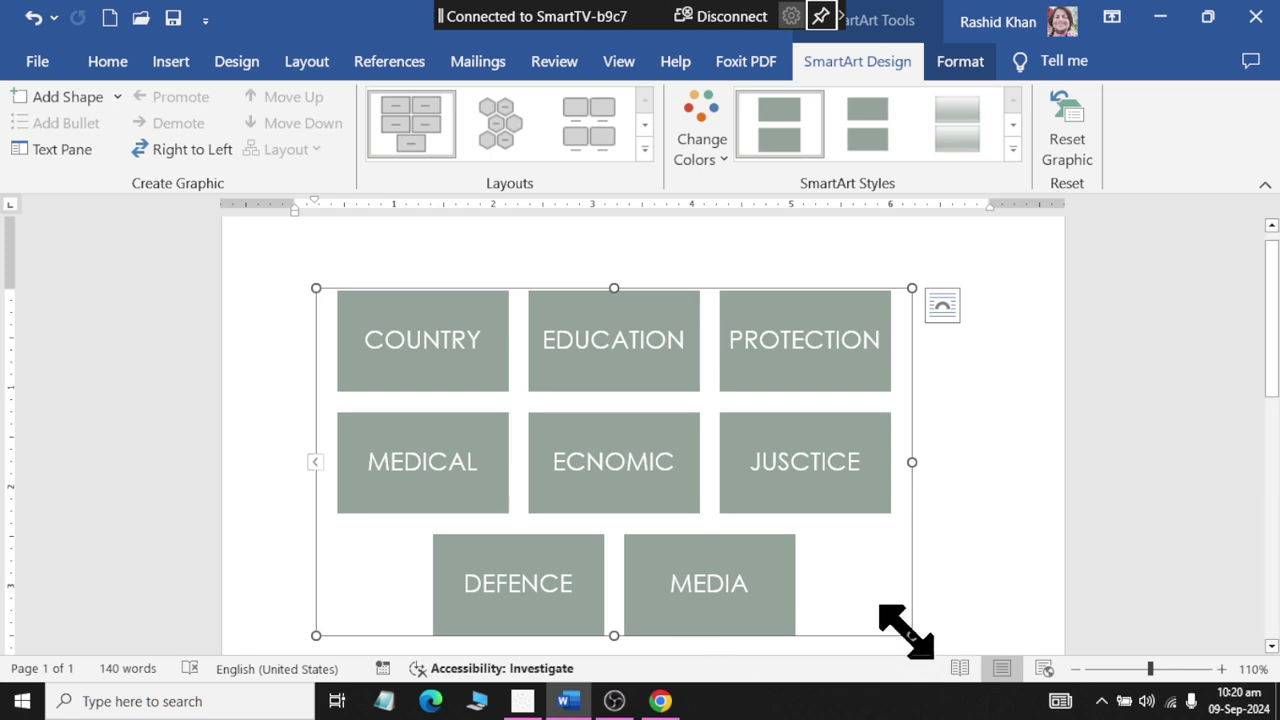
drag(911, 634, 689, 494)
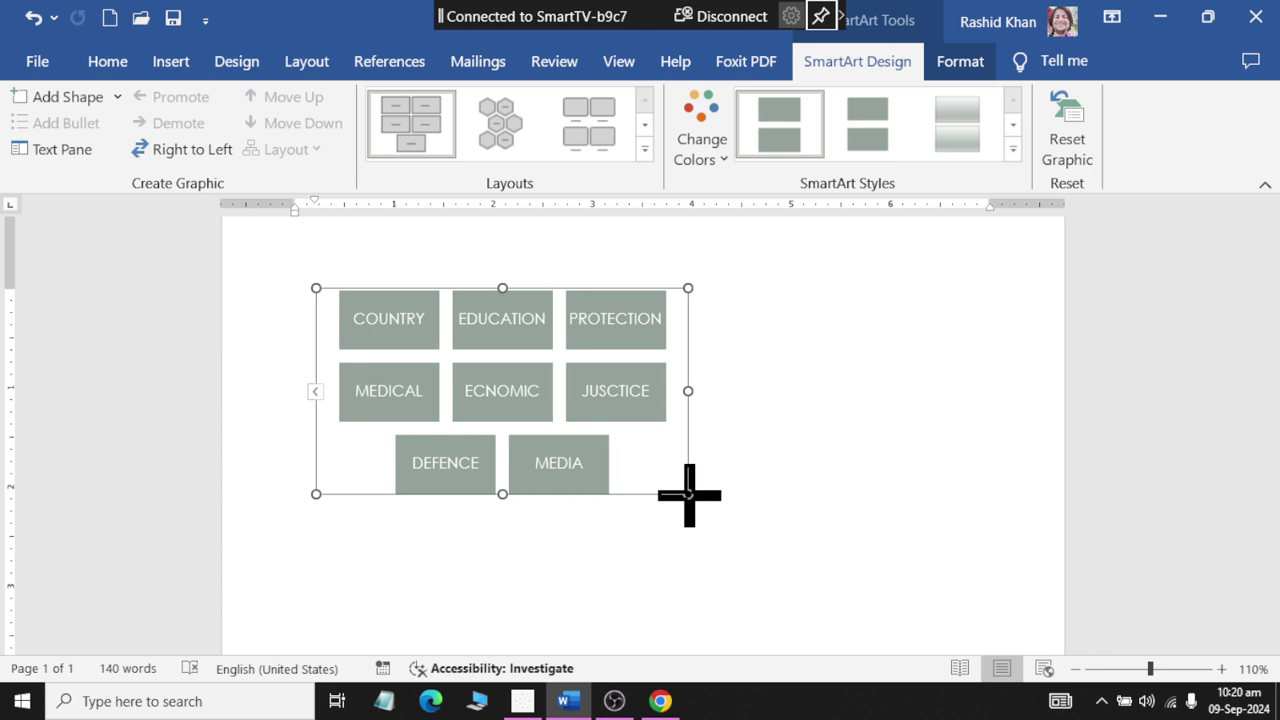
mouse_move(688, 494)
mouse_down()
mouse_move(574, 445)
mouse_move(752, 577)
mouse_move(522, 557)
mouse_move(472, 417)
mouse_move(660, 374)
mouse_move(1000, 351)
mouse_move(797, 400)
mouse_move(437, 537)
mouse_move(351, 586)
mouse_move(384, 604)
mouse_move(394, 646)
mouse_move(471, 520)
mouse_move(720, 366)
mouse_move(805, 366)
mouse_move(600, 380)
mouse_move(387, 512)
mouse_move(397, 571)
mouse_move(457, 577)
mouse_move(477, 531)
mouse_move(483, 540)
mouse_up()
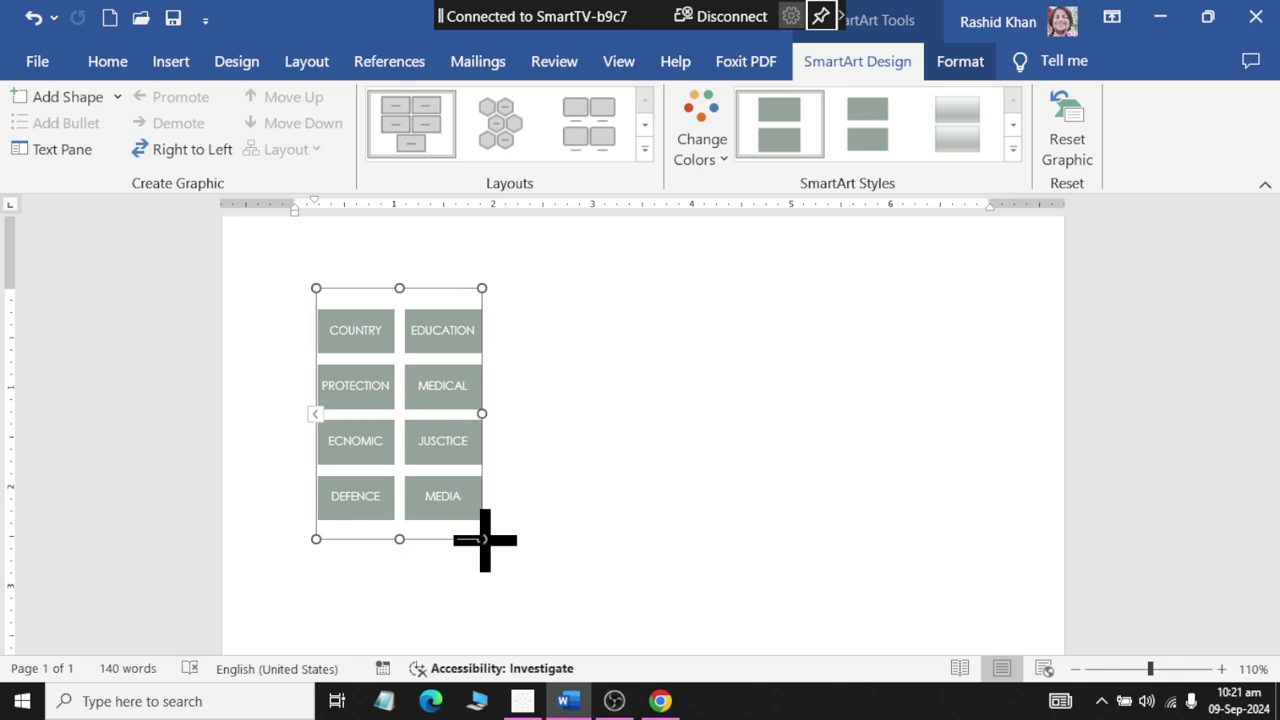
drag(484, 540, 545, 498)
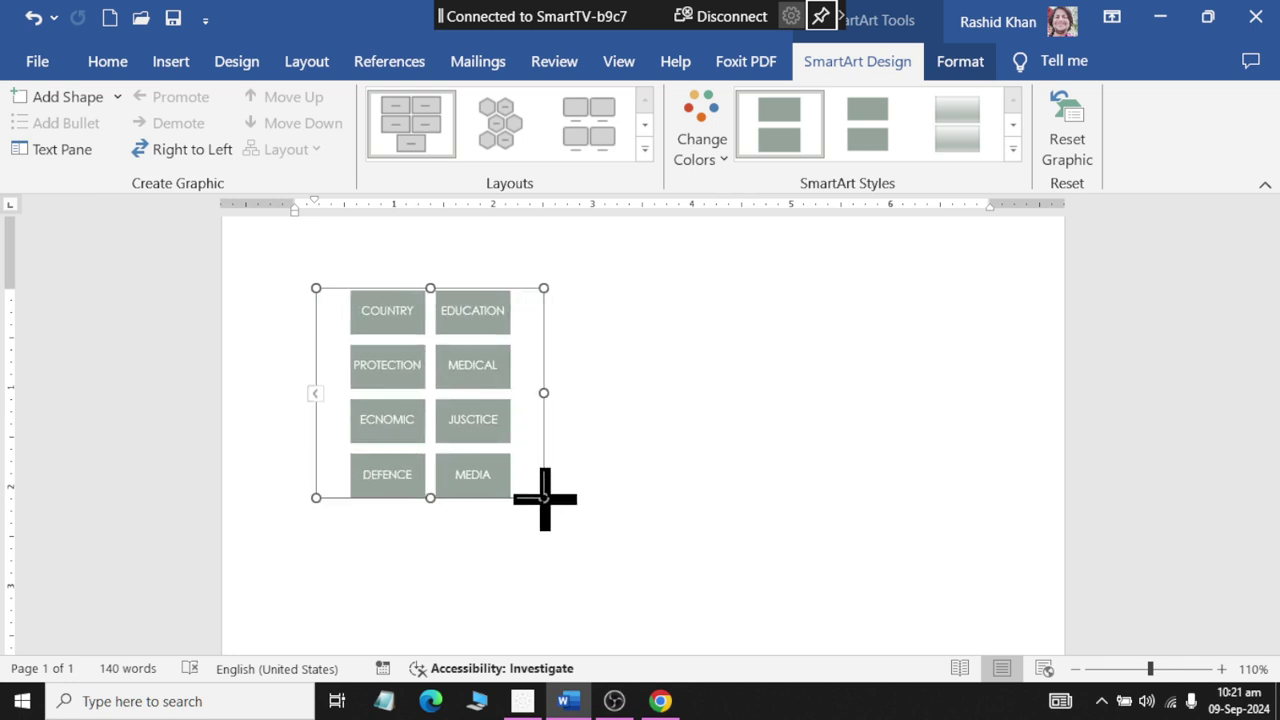
mouse_move(545, 498)
mouse_down()
mouse_move(534, 503)
mouse_move(603, 531)
mouse_move(603, 434)
mouse_move(534, 437)
mouse_up()
Step: Apply Tight text wrapping to the SmartArt and move it to the page's right side
click(533, 438)
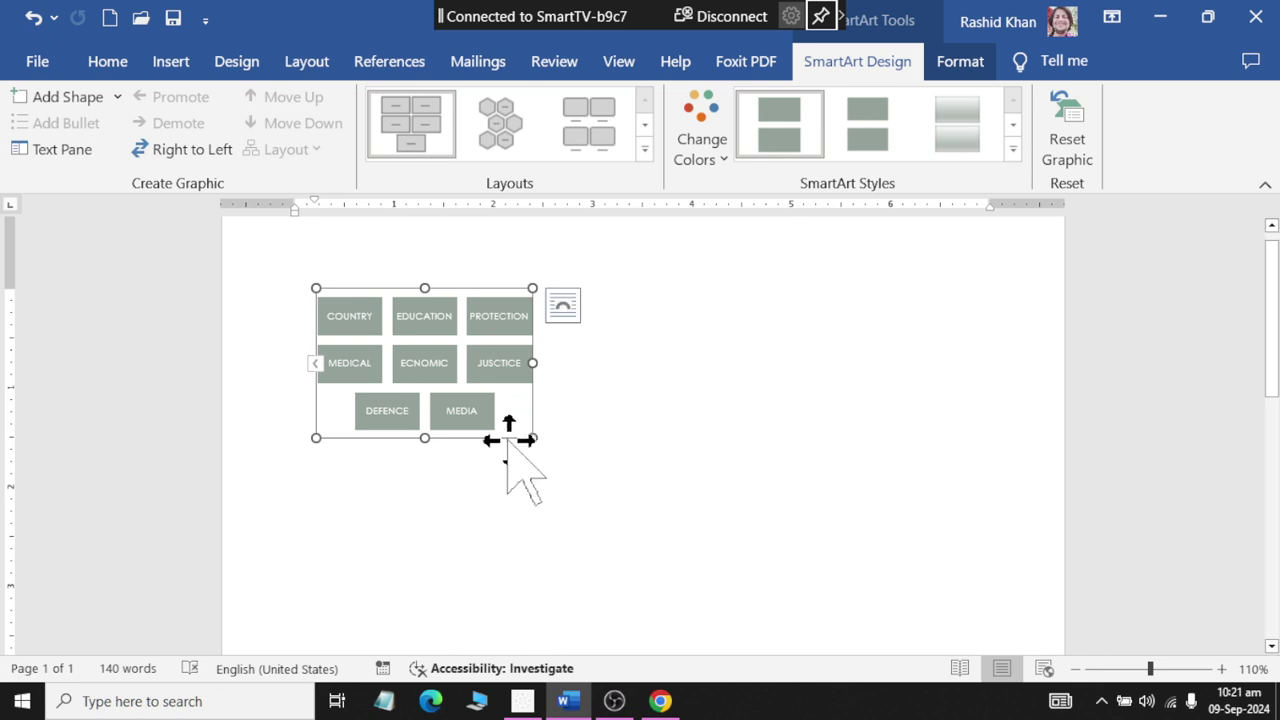
drag(487, 440, 484, 460)
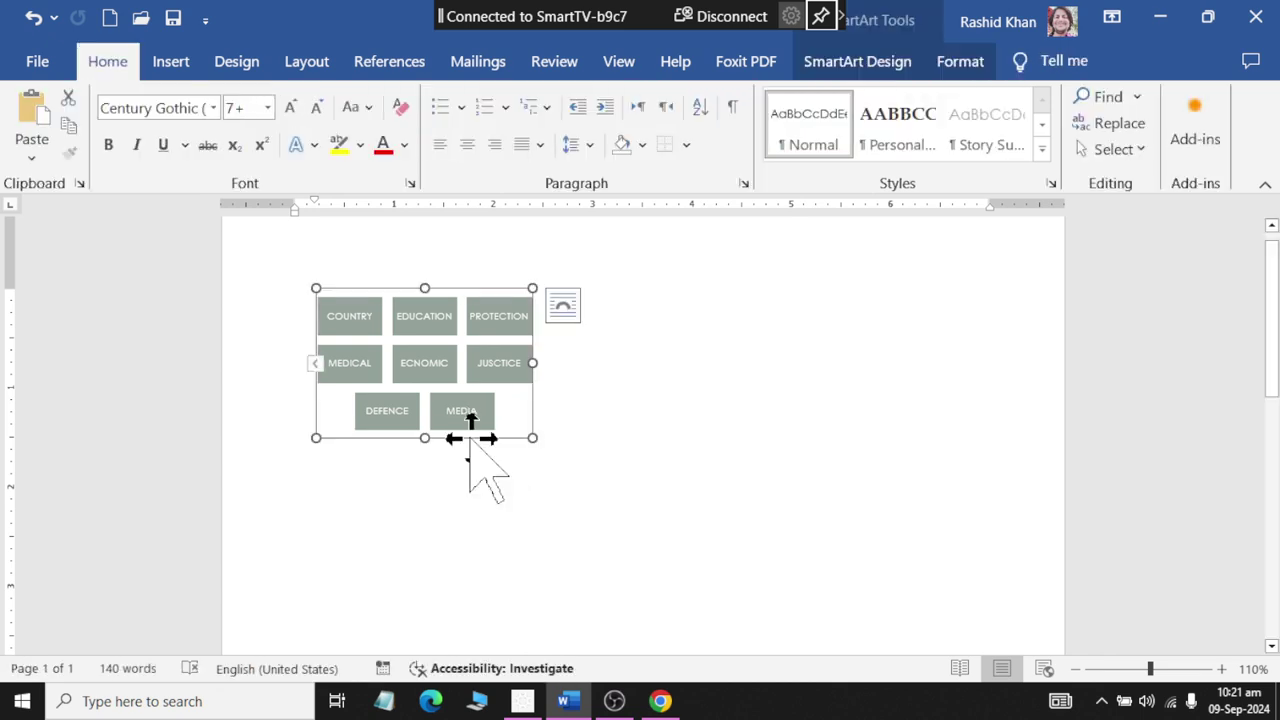
click(563, 308)
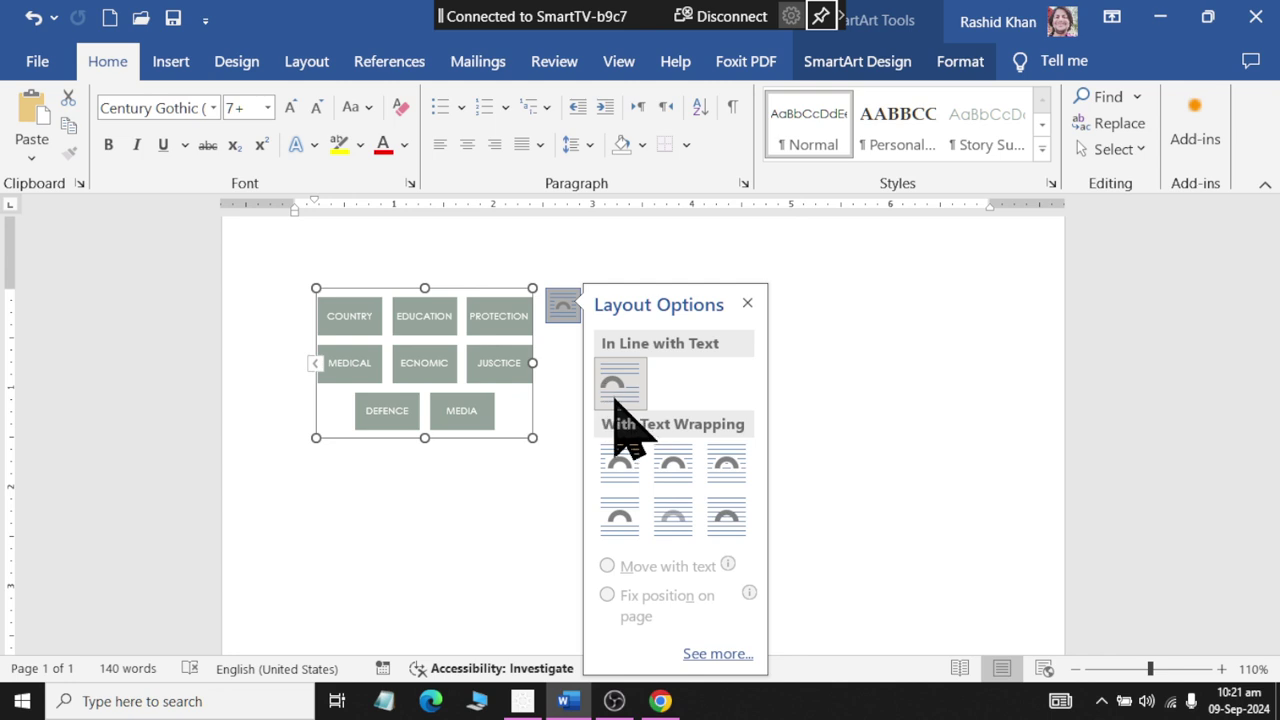
click(672, 465)
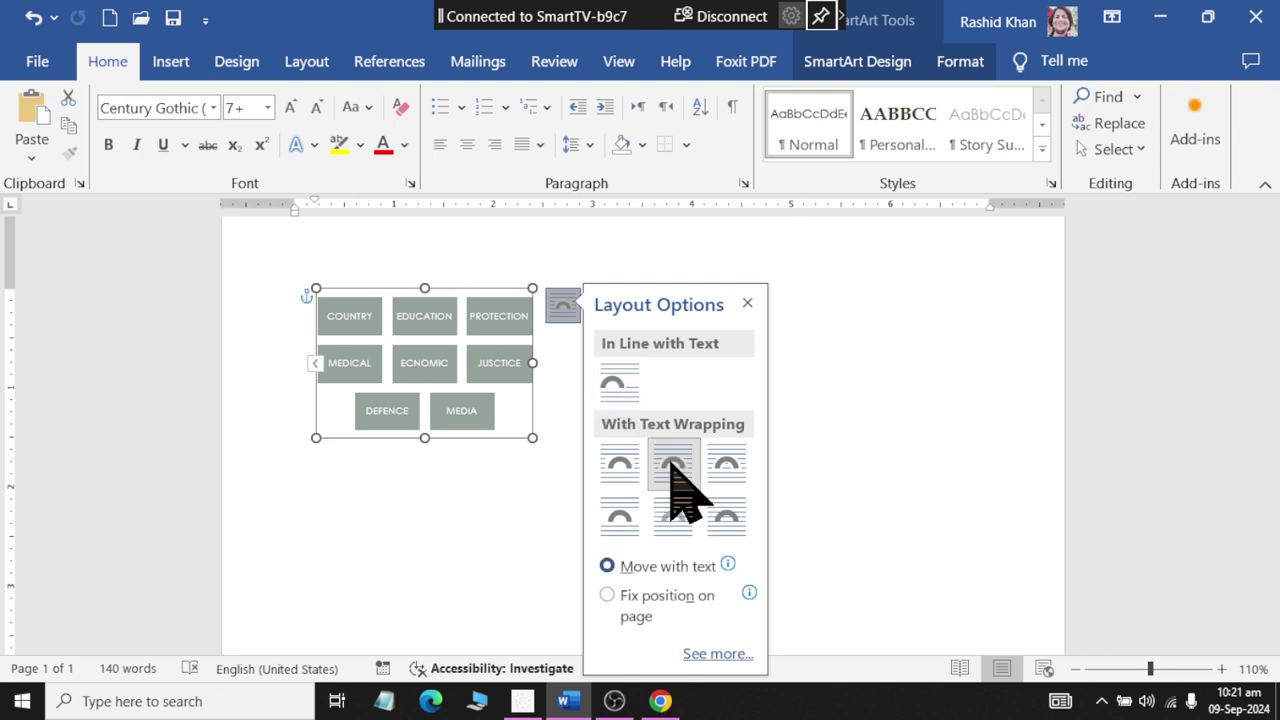
drag(512, 433, 945, 418)
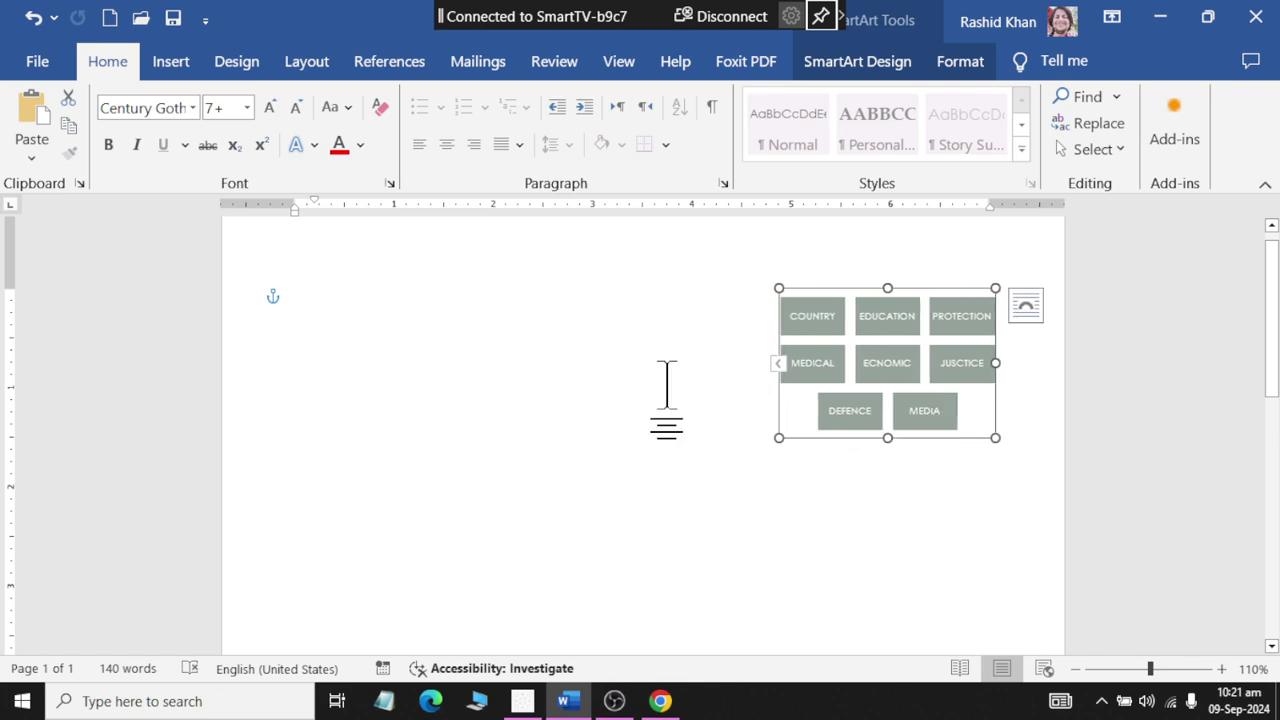
Step: Fill the top of the page with random sample paragraphs using =rand()
click(385, 305)
text(=ran)
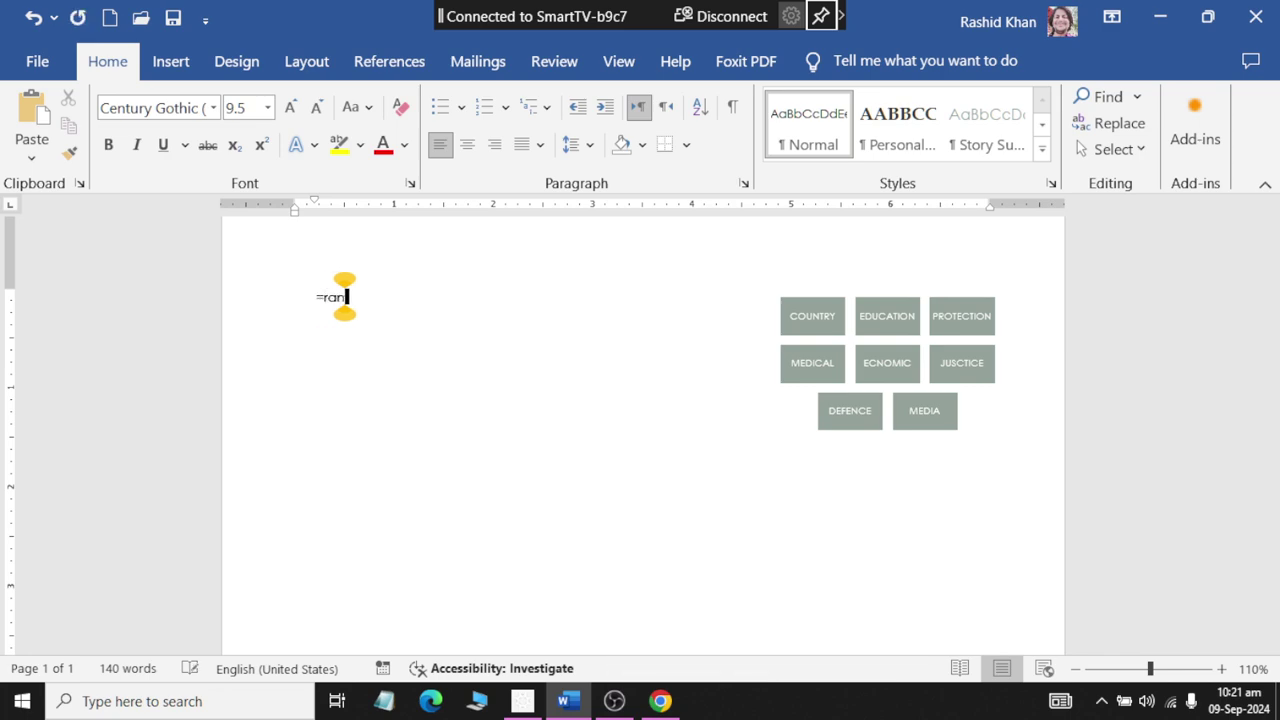
text(d())
key(Return)
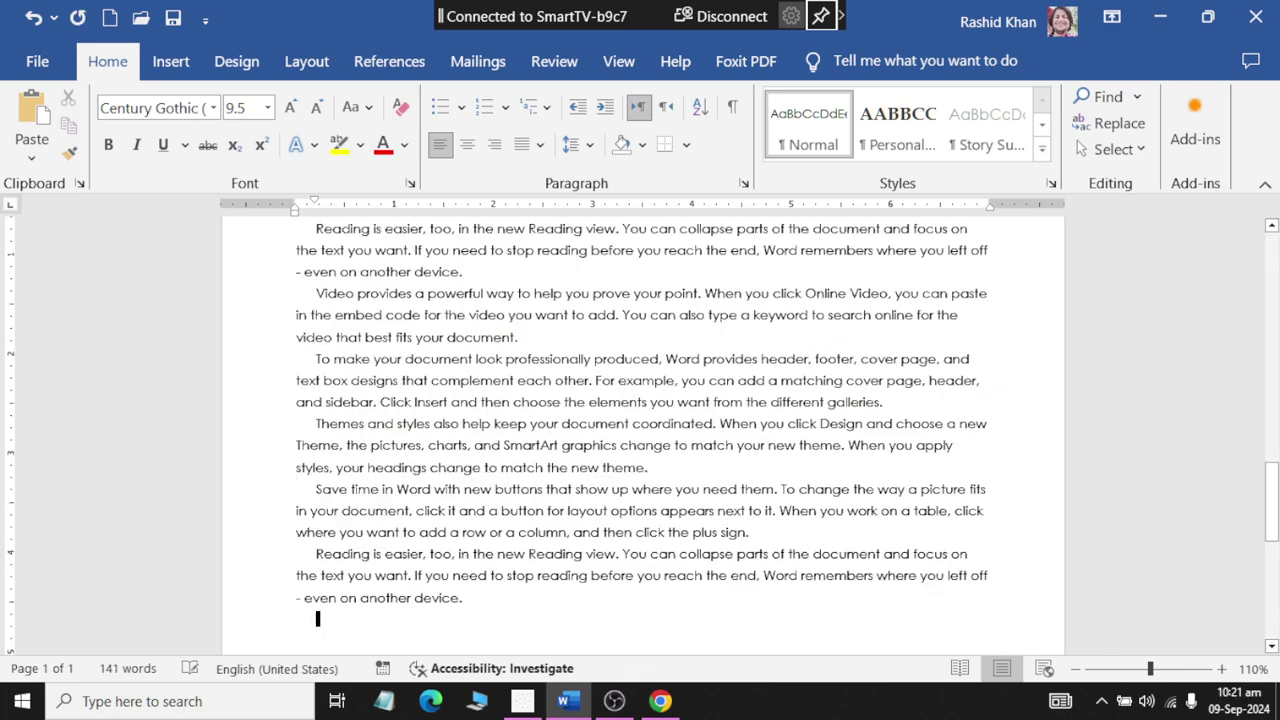
Step: Move the block list graphic into the paragraphs at the left of the page
scroll(703, 380, up, 3)
scroll(703, 380, up, 3)
scroll(704, 381, up, 5)
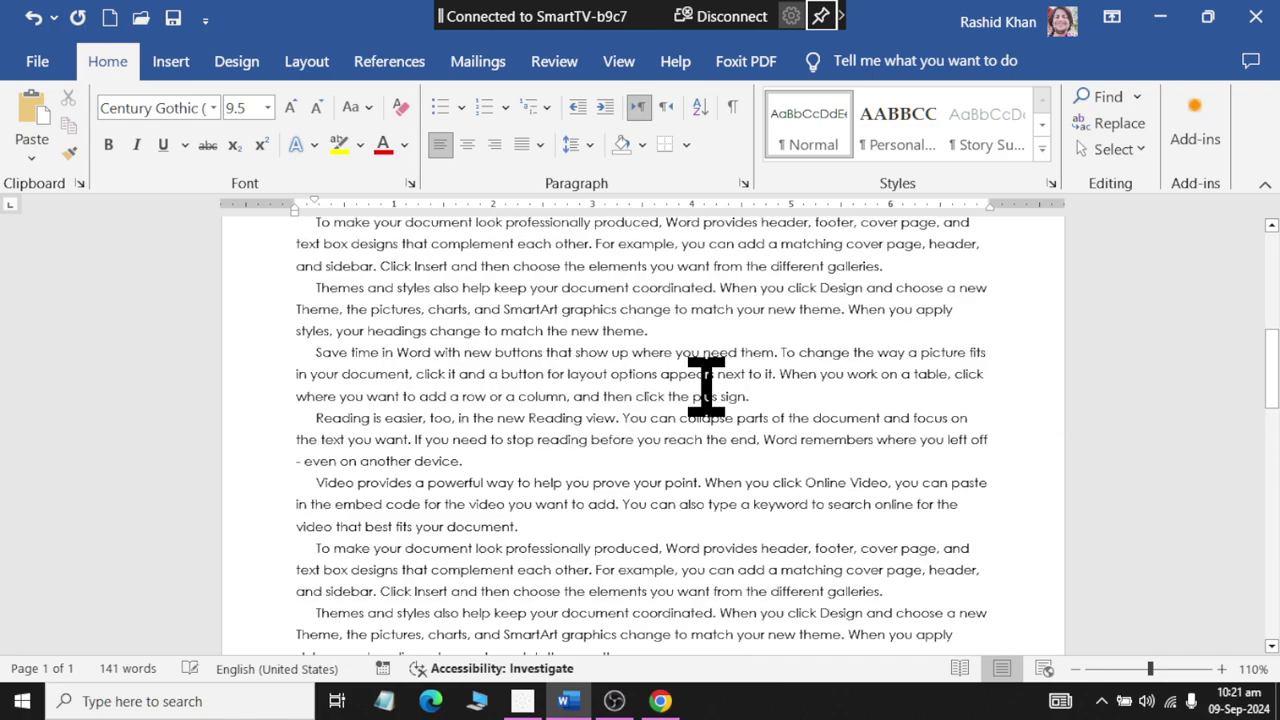
scroll(706, 384, up, 5)
scroll(706, 384, up, 2)
click(805, 430)
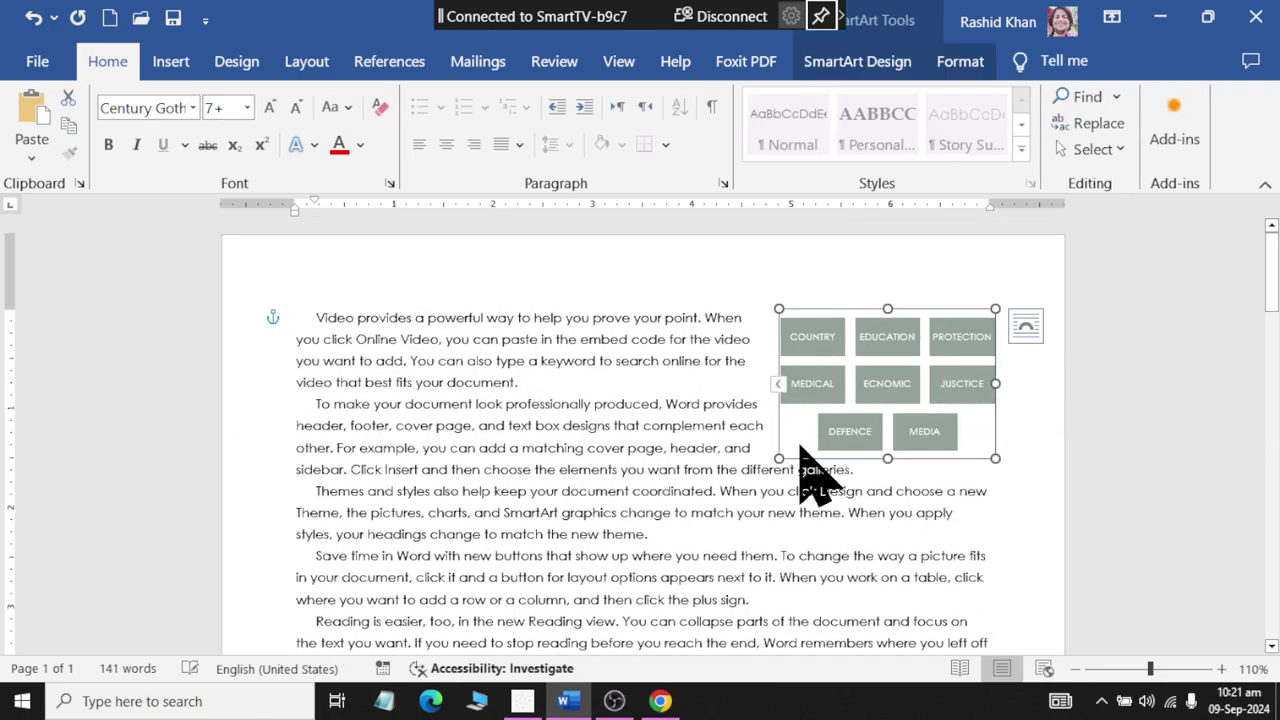
drag(777, 458, 314, 588)
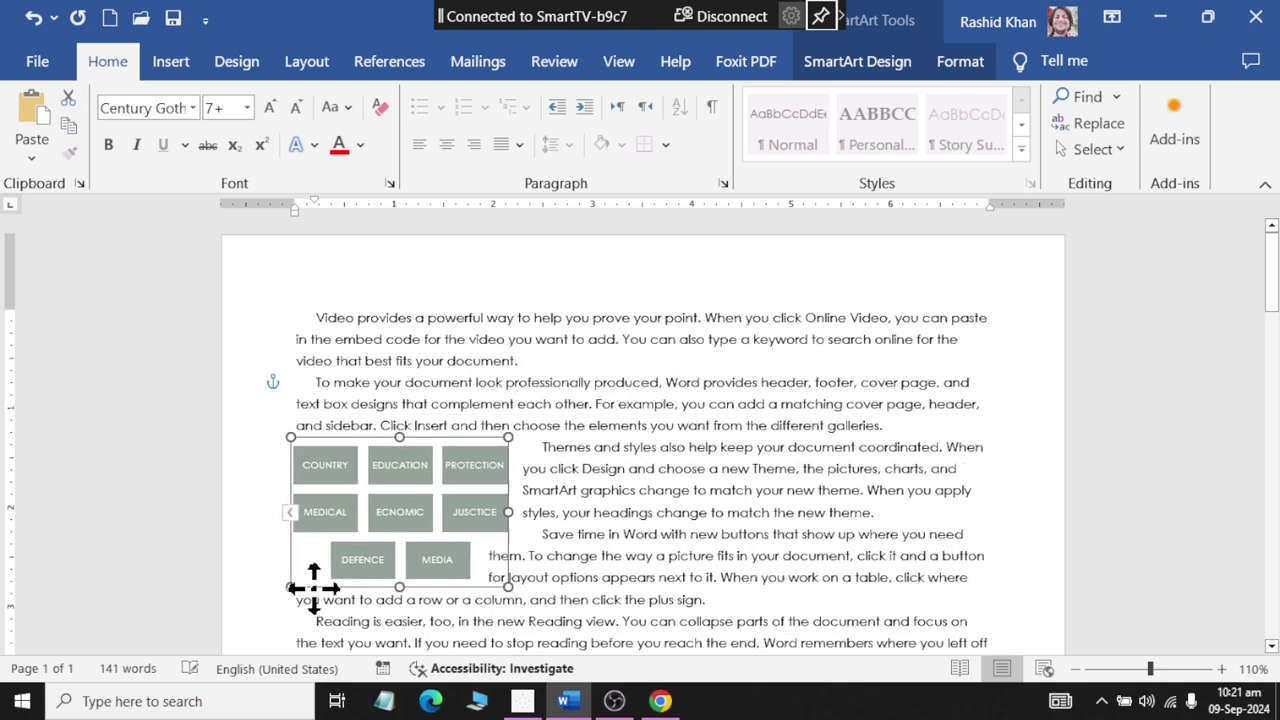
click(577, 382)
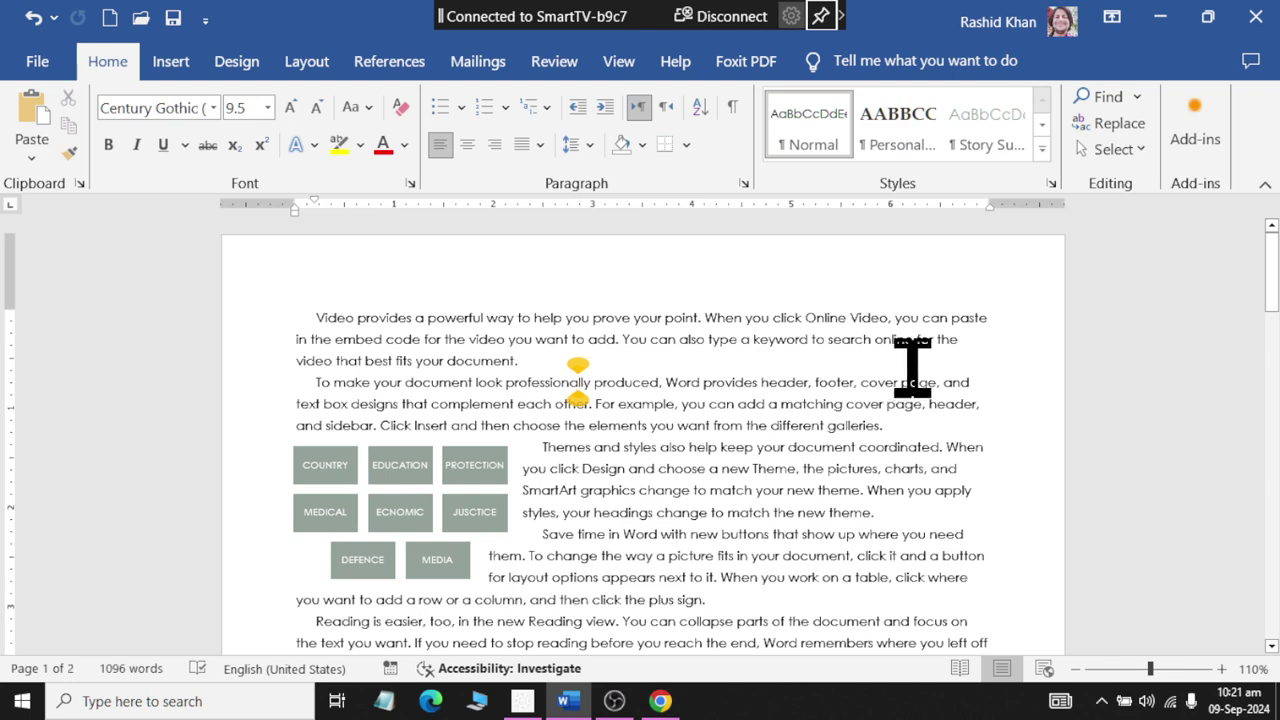
Step: Enlarge the graphic by its corner handle so the text wraps along its right side
scroll(912, 367, down, 1)
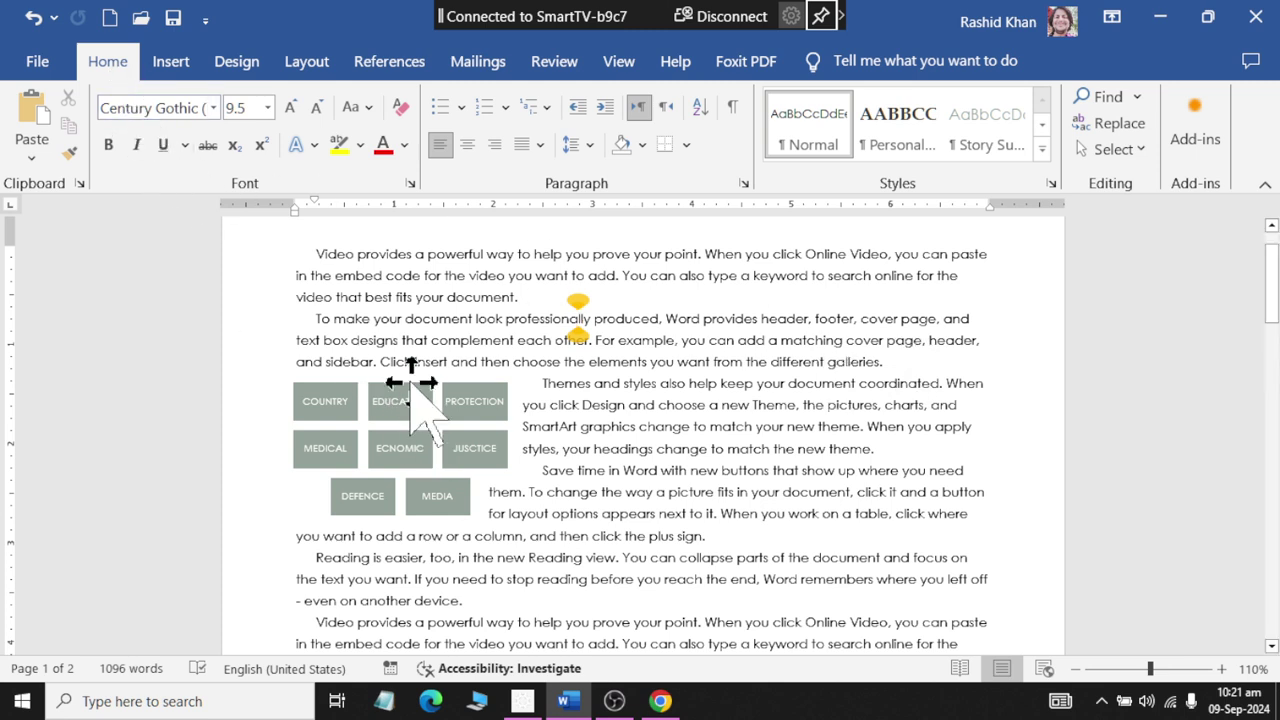
click(319, 522)
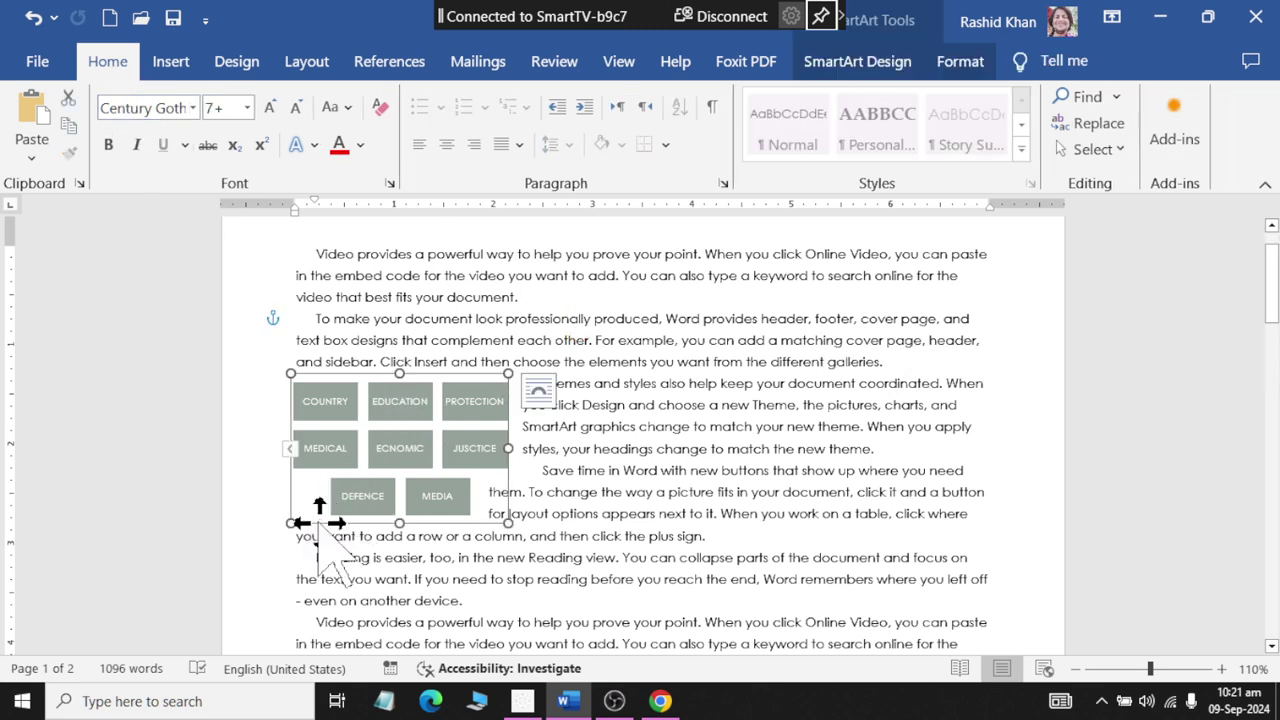
drag(508, 522, 626, 607)
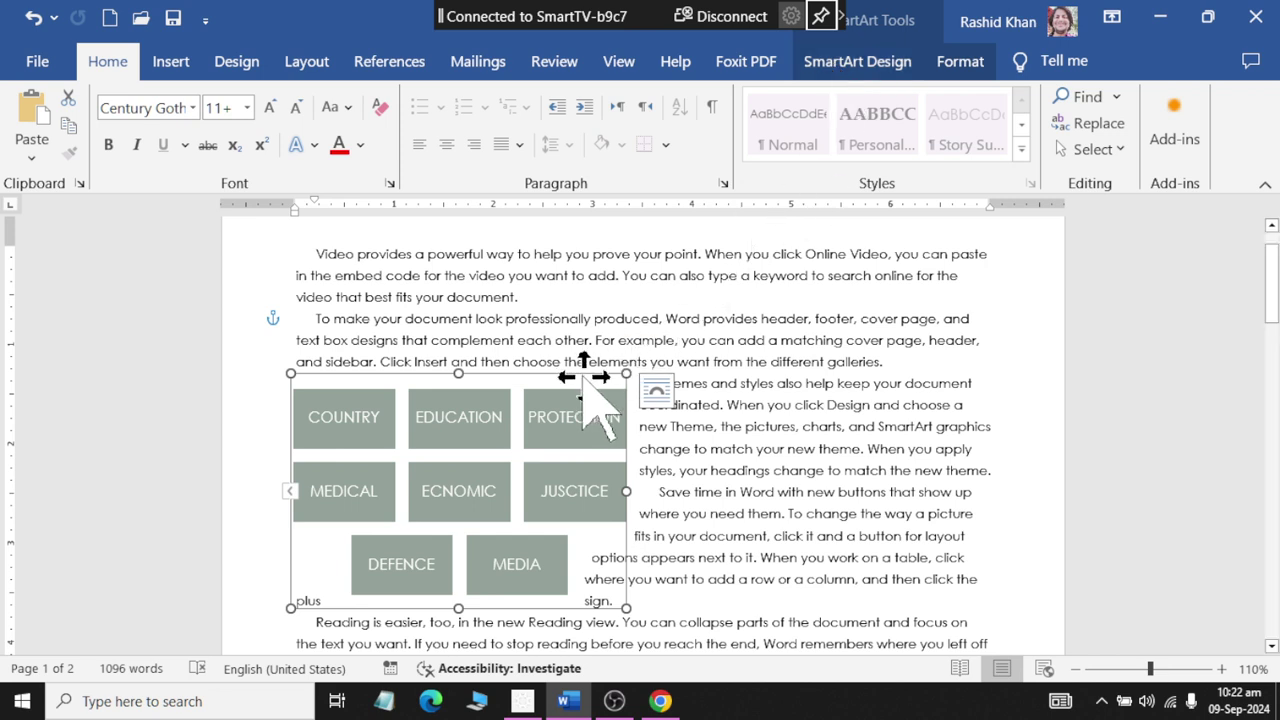
click(840, 64)
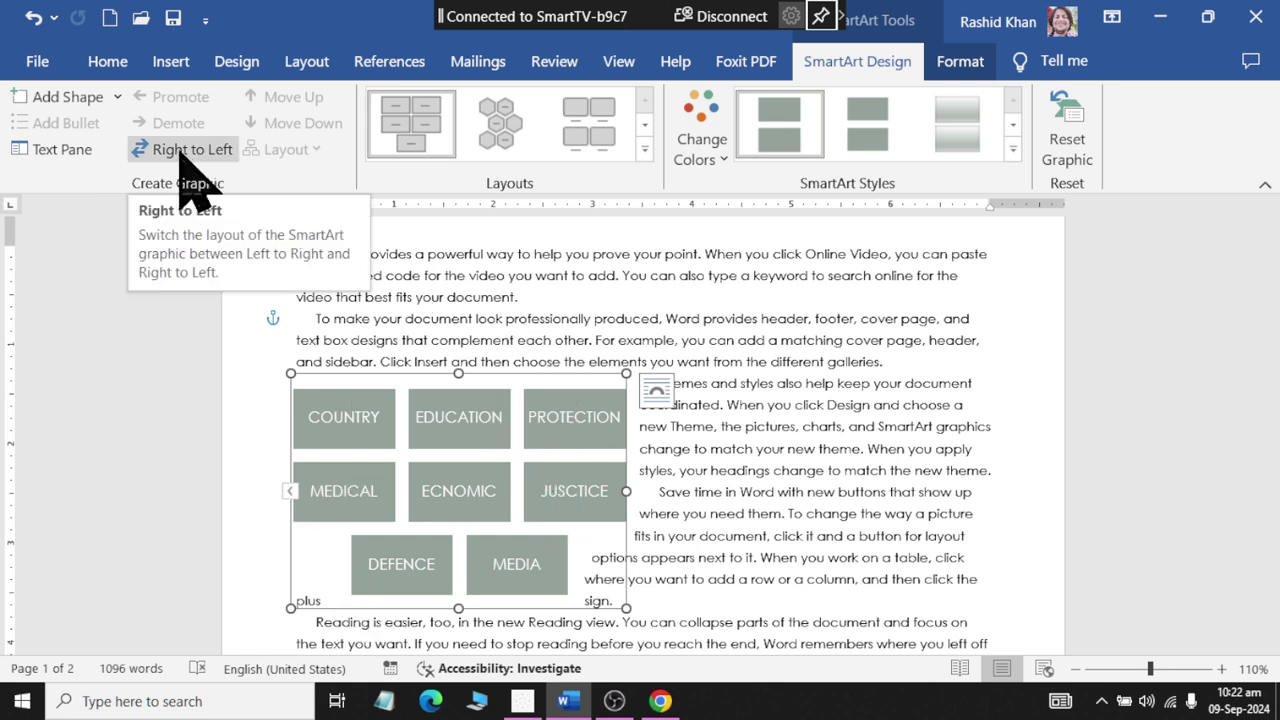
click(185, 150)
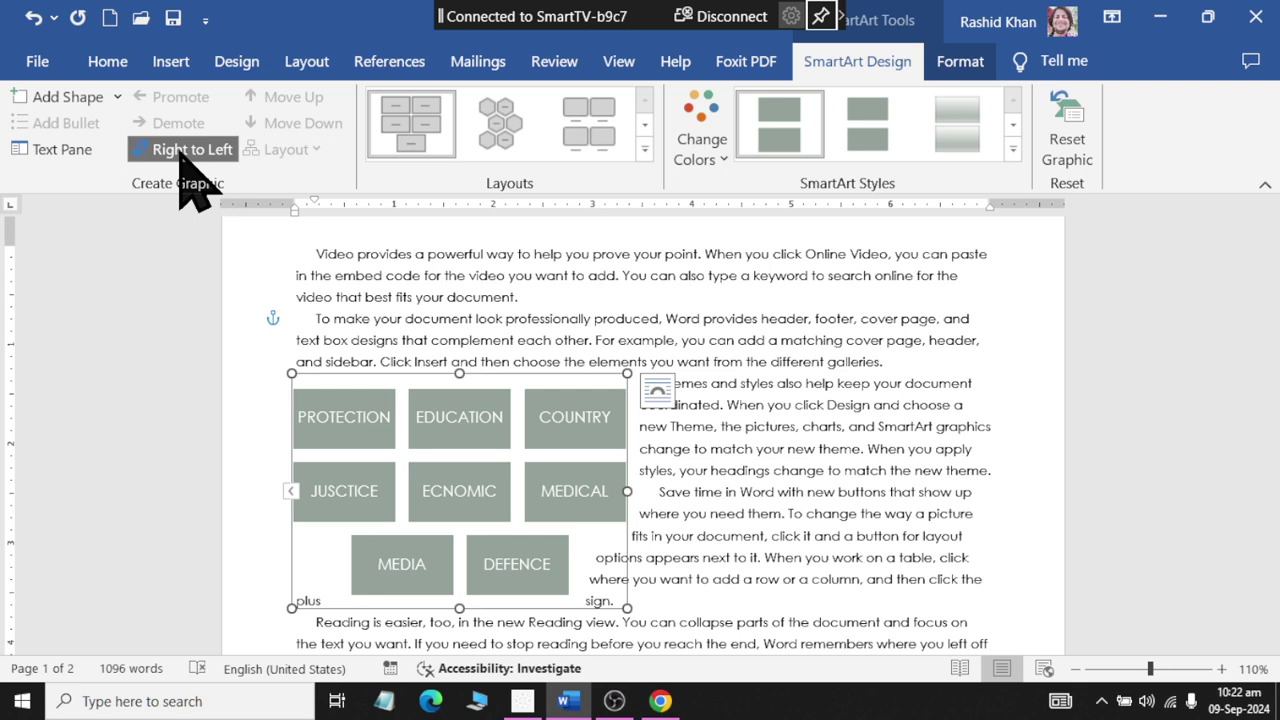
click(183, 150)
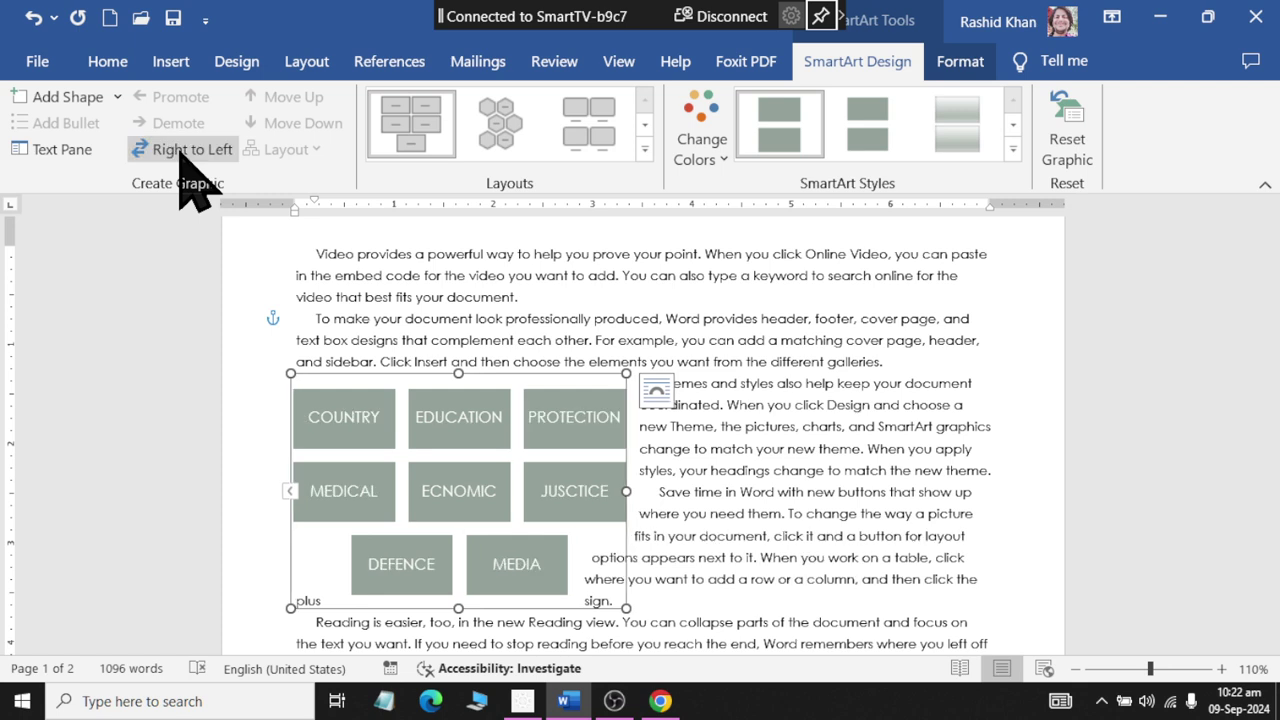
scroll(235, 385, down, 1)
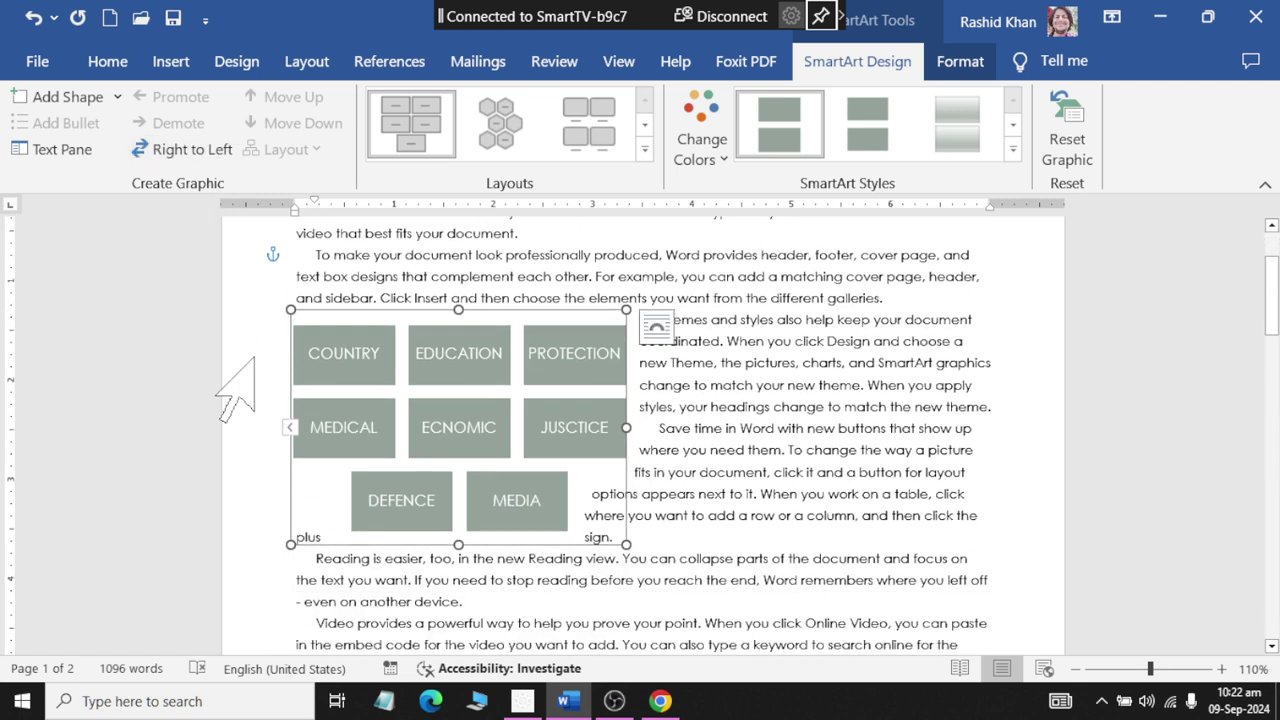
click(365, 380)
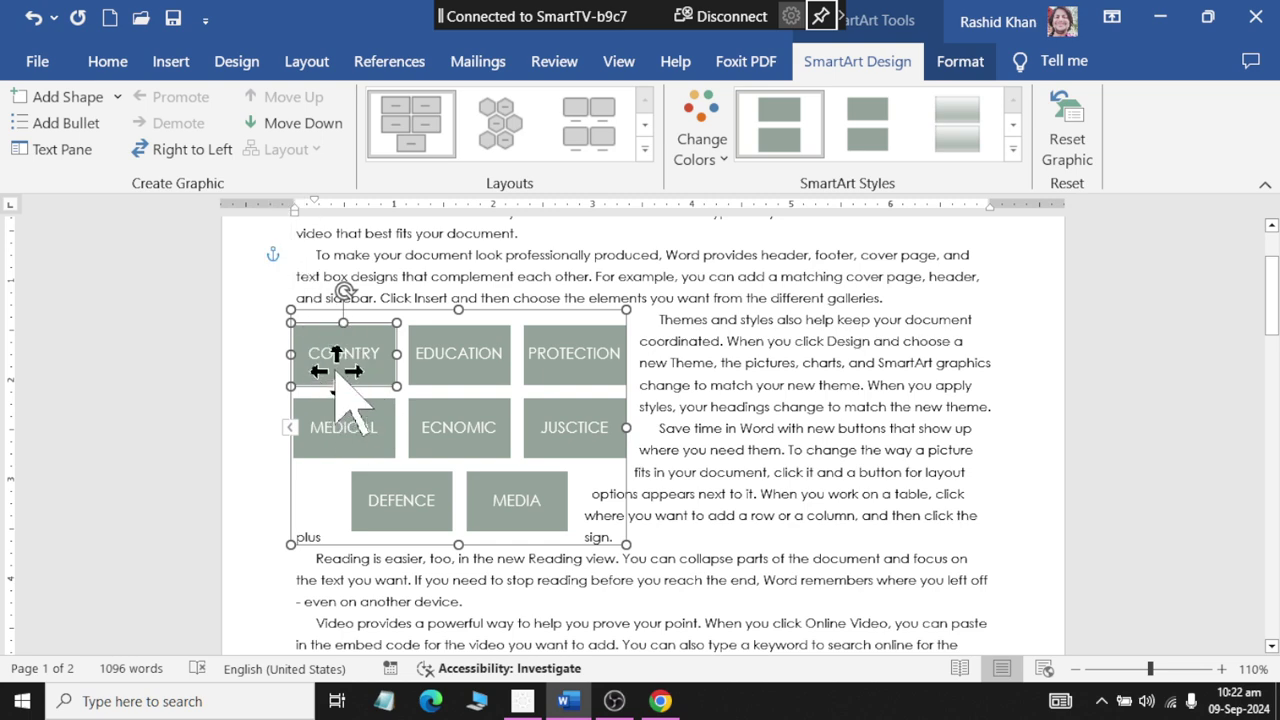
ctrl+scroll(337, 385, up, 2)
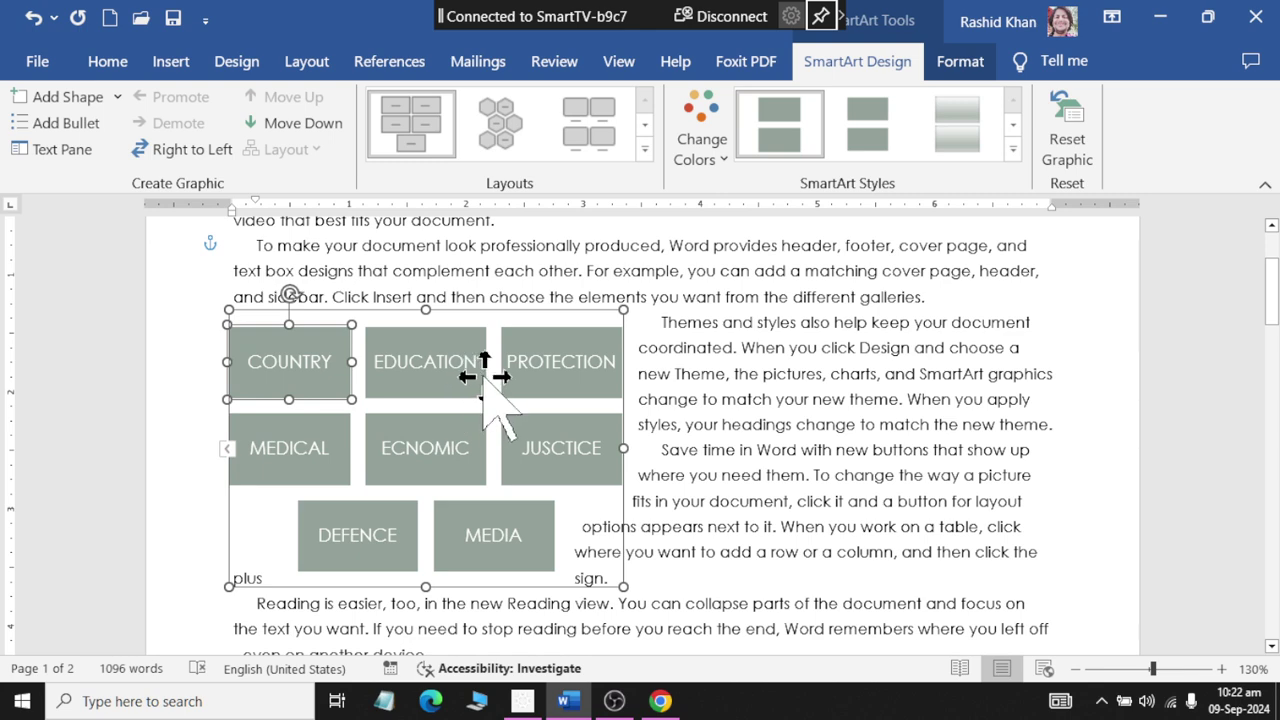
click(299, 126)
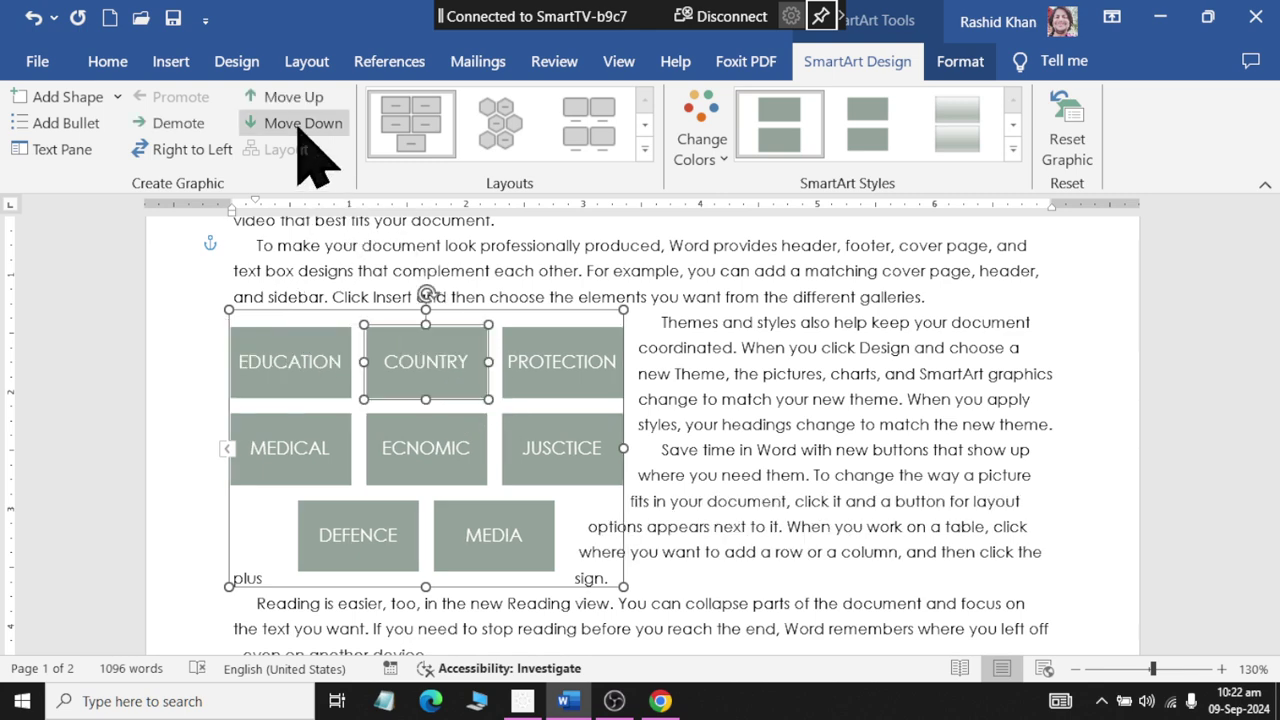
click(313, 158)
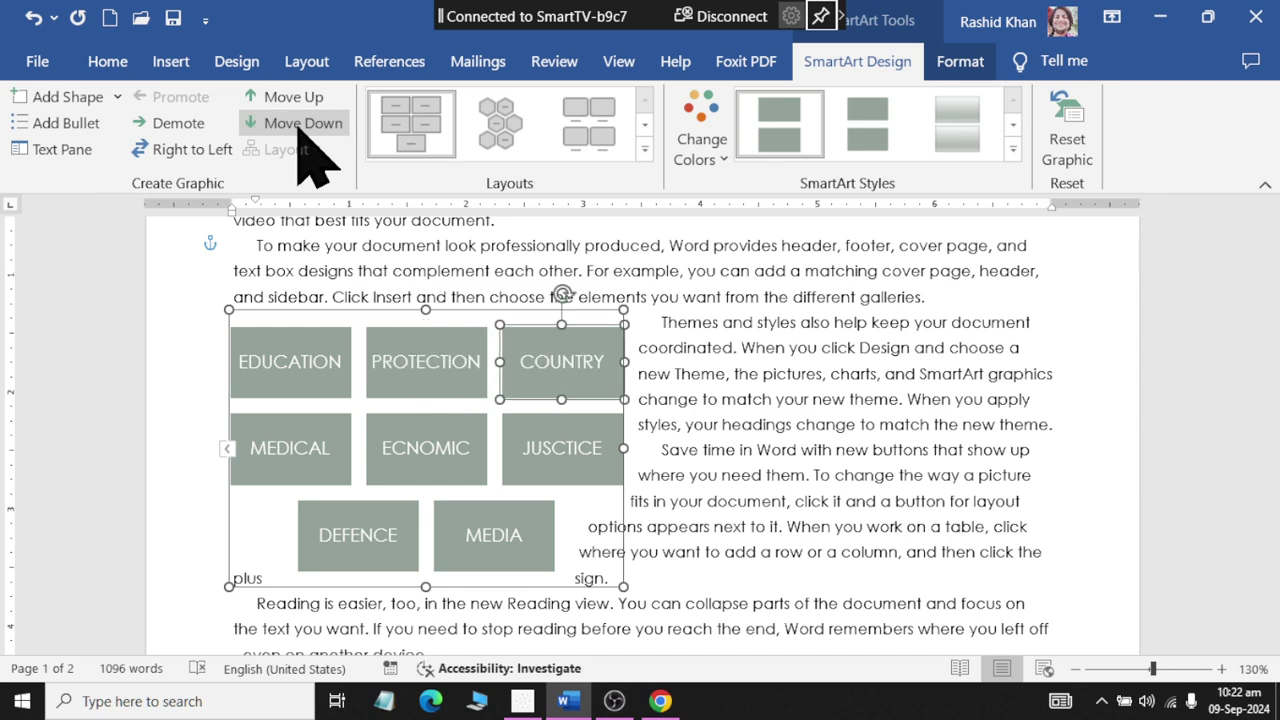
click(298, 104)
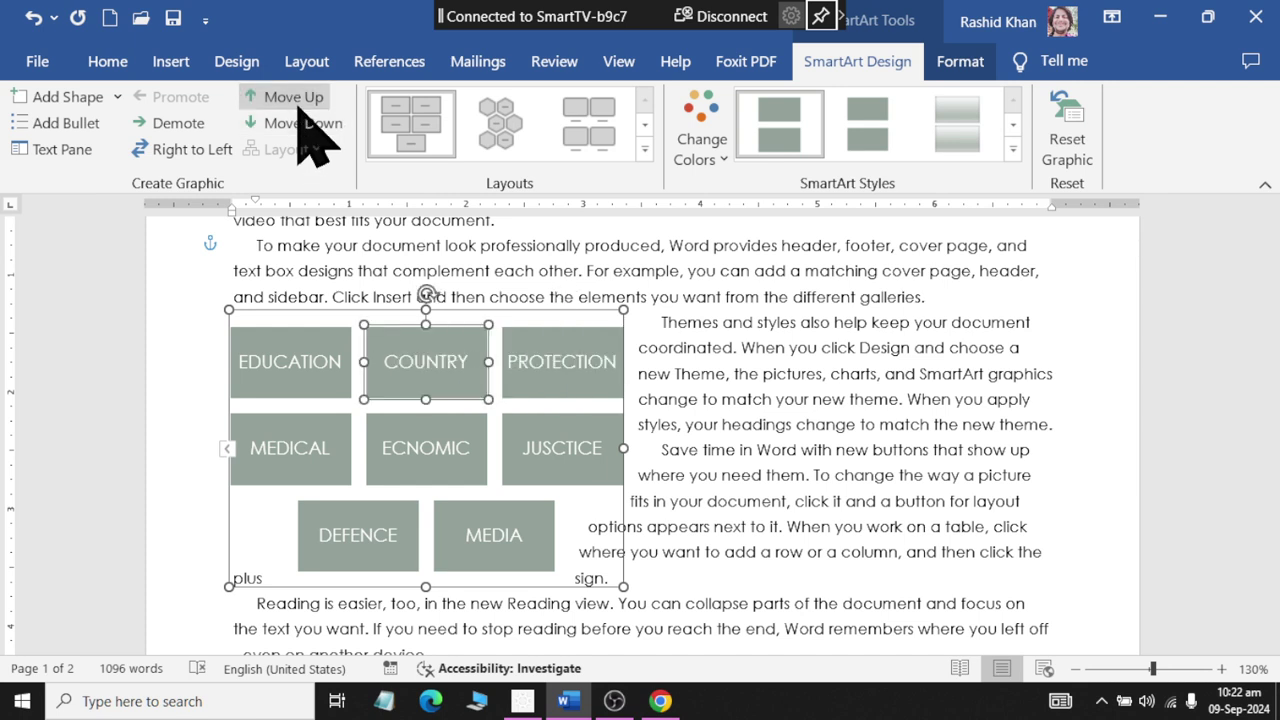
click(298, 106)
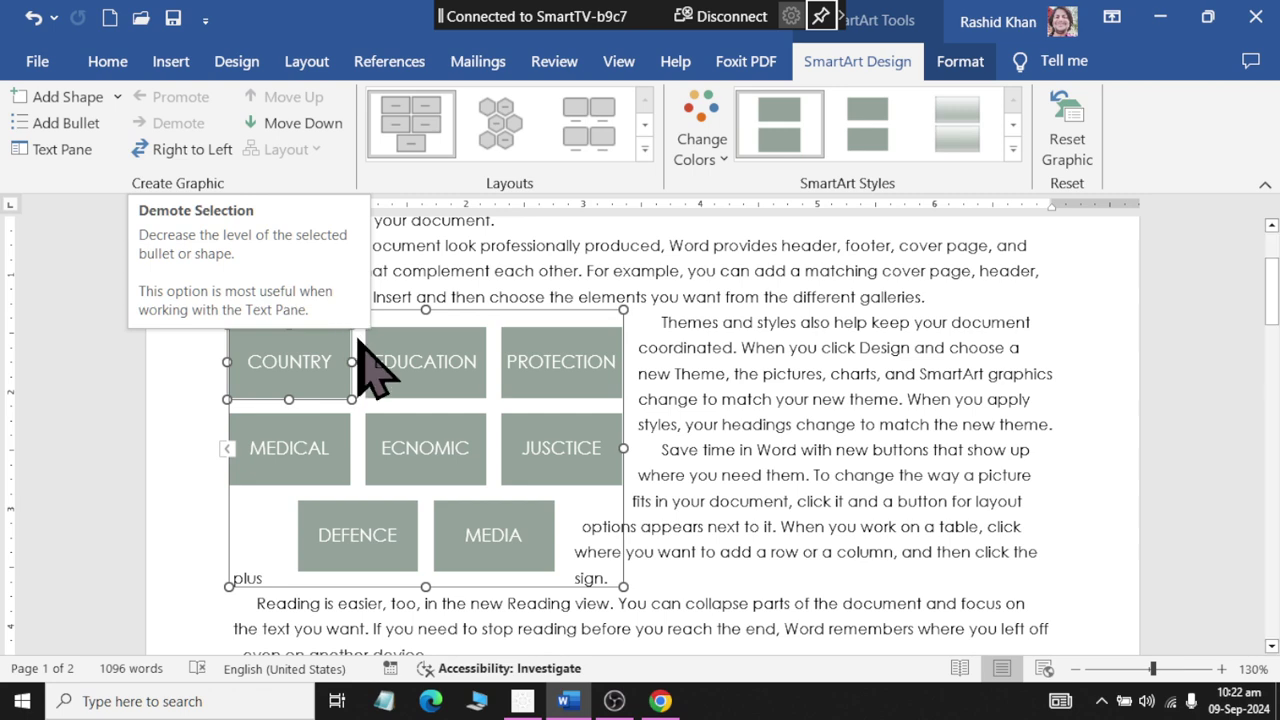
click(425, 380)
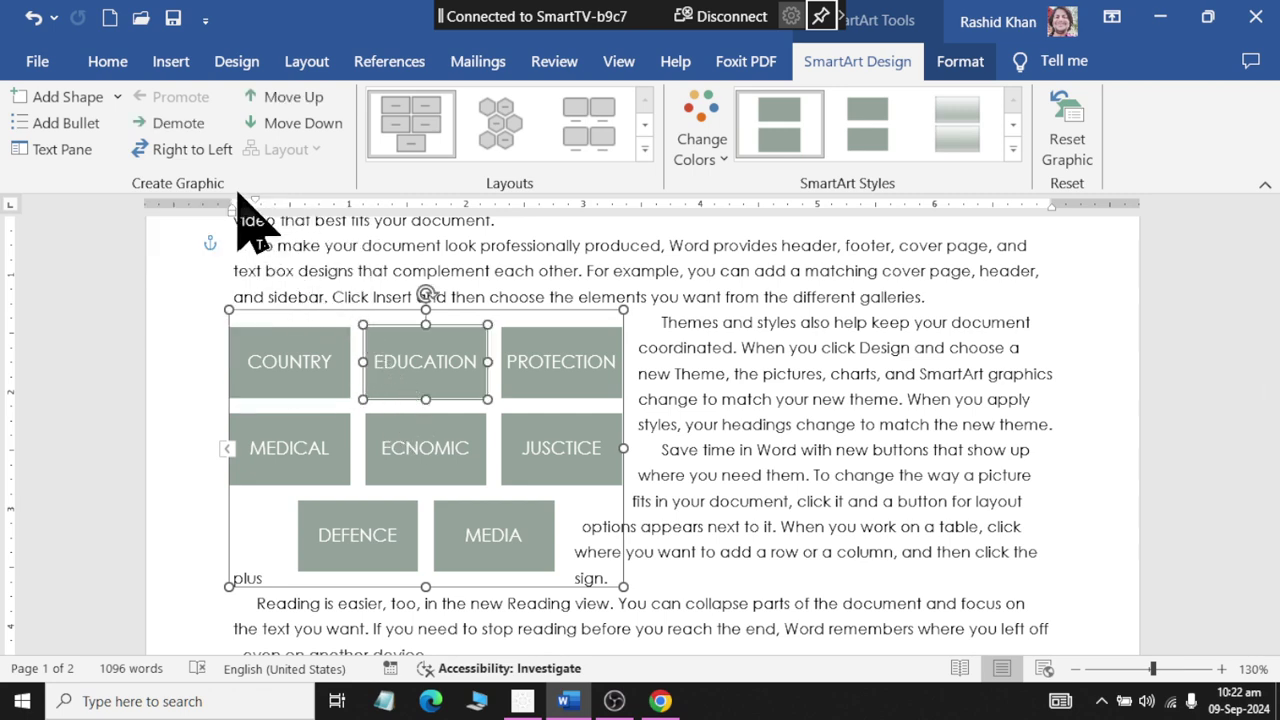
click(178, 123)
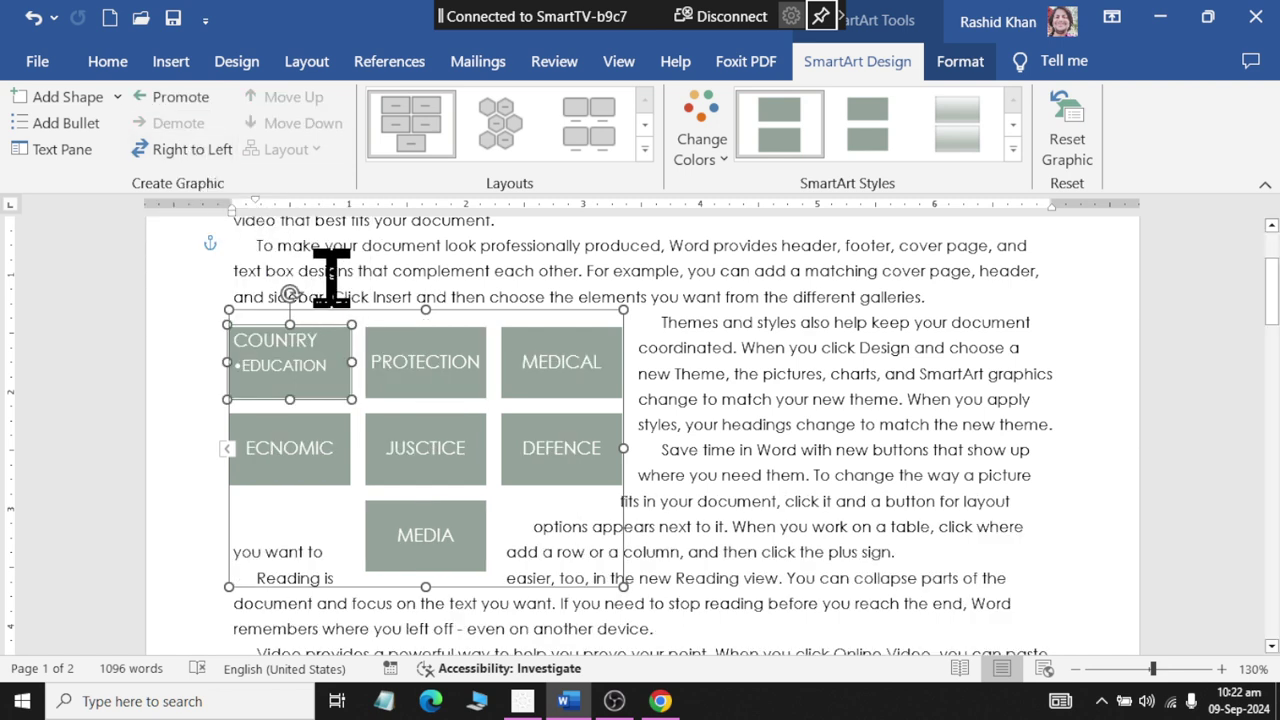
click(372, 376)
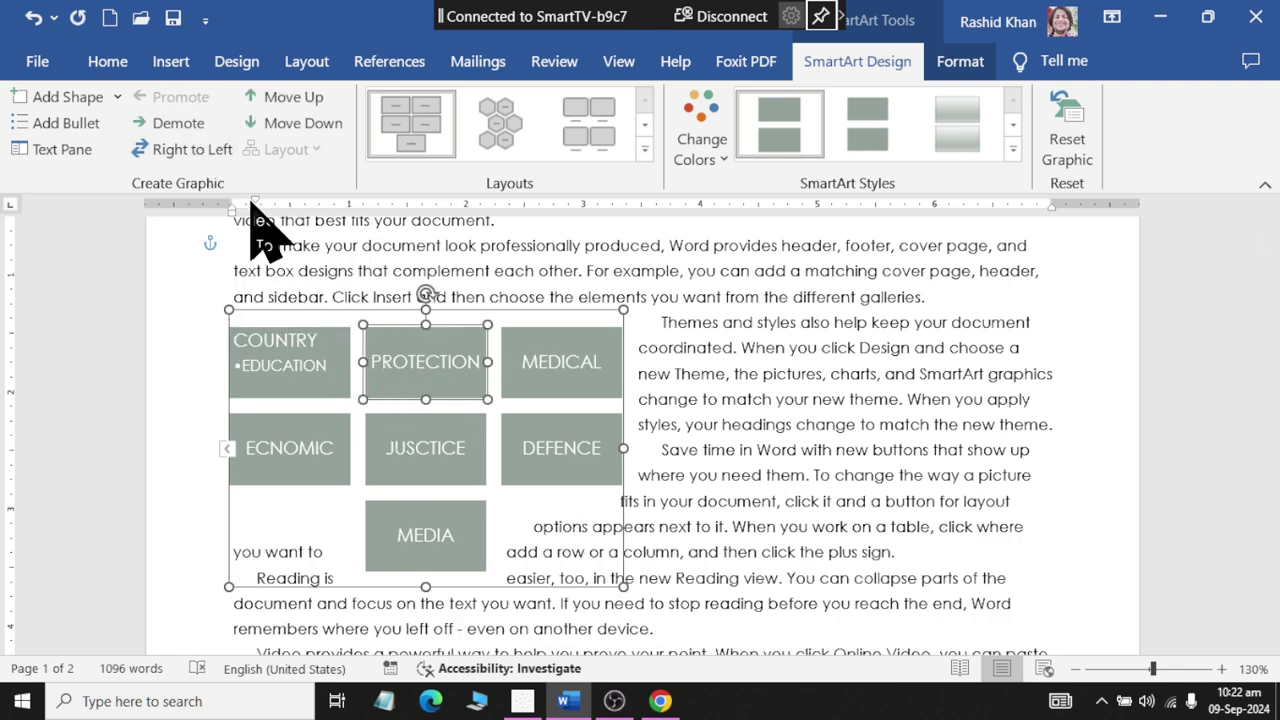
click(179, 123)
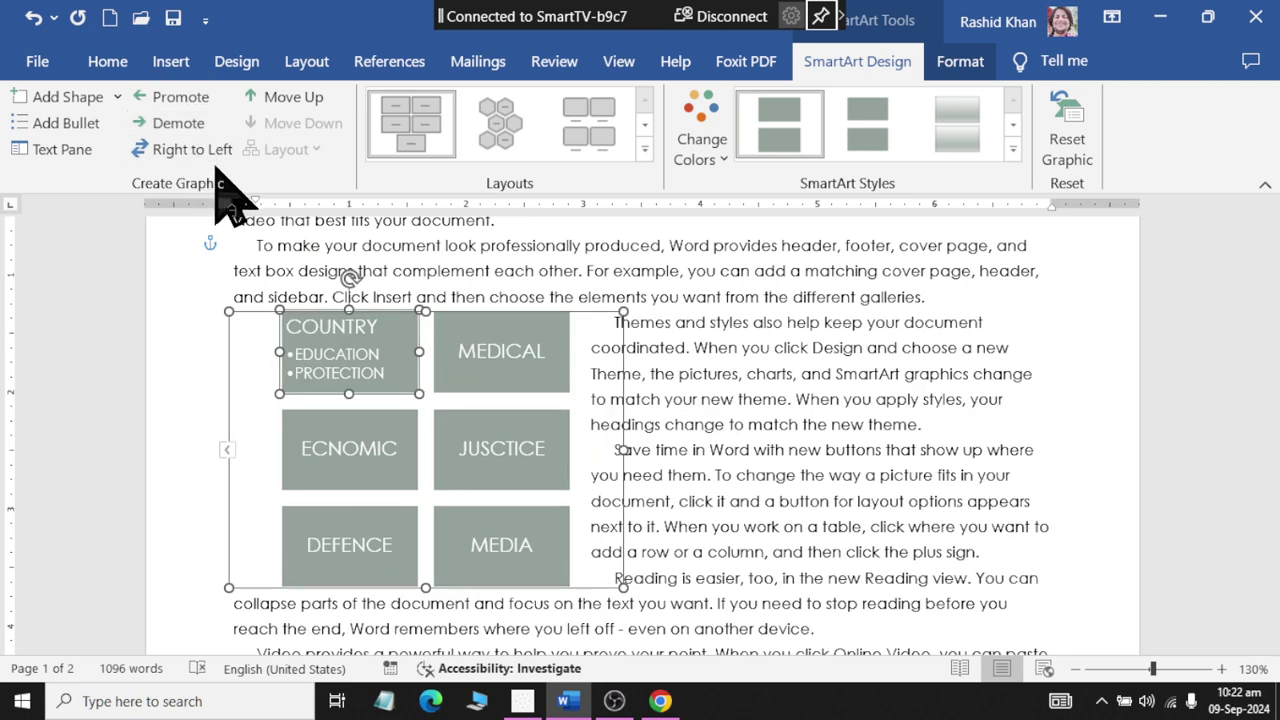
click(361, 355)
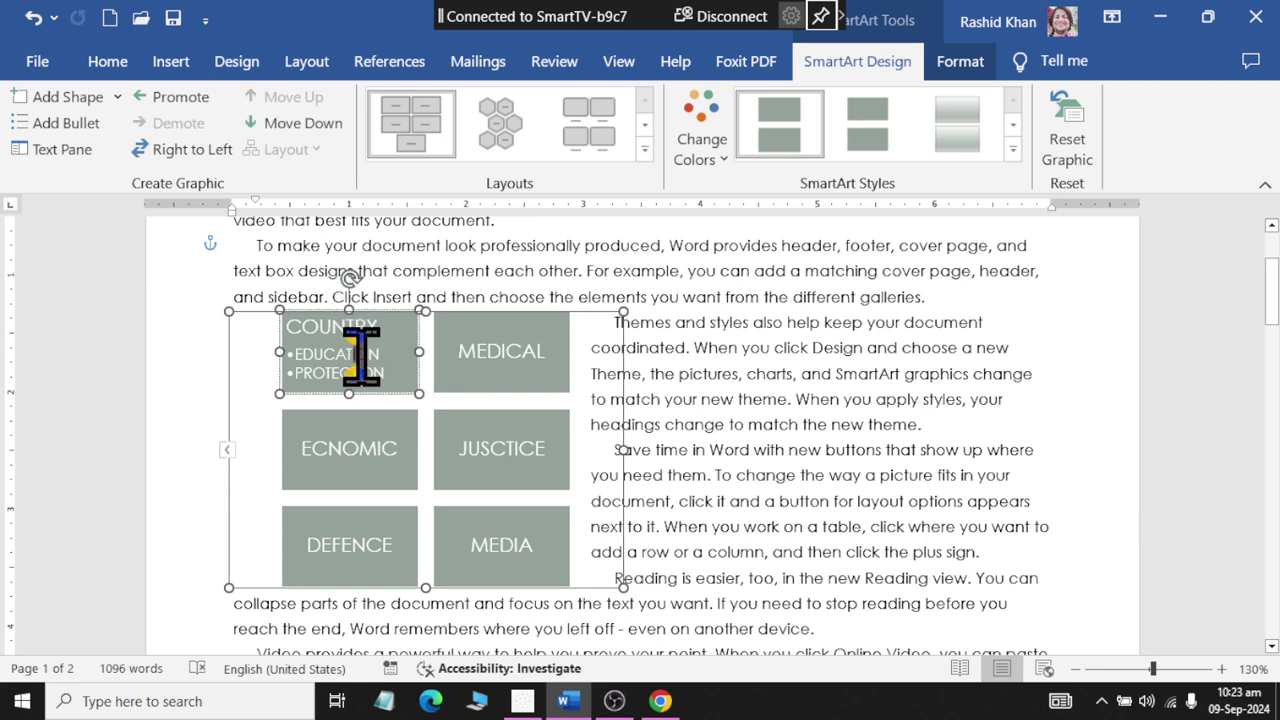
click(180, 97)
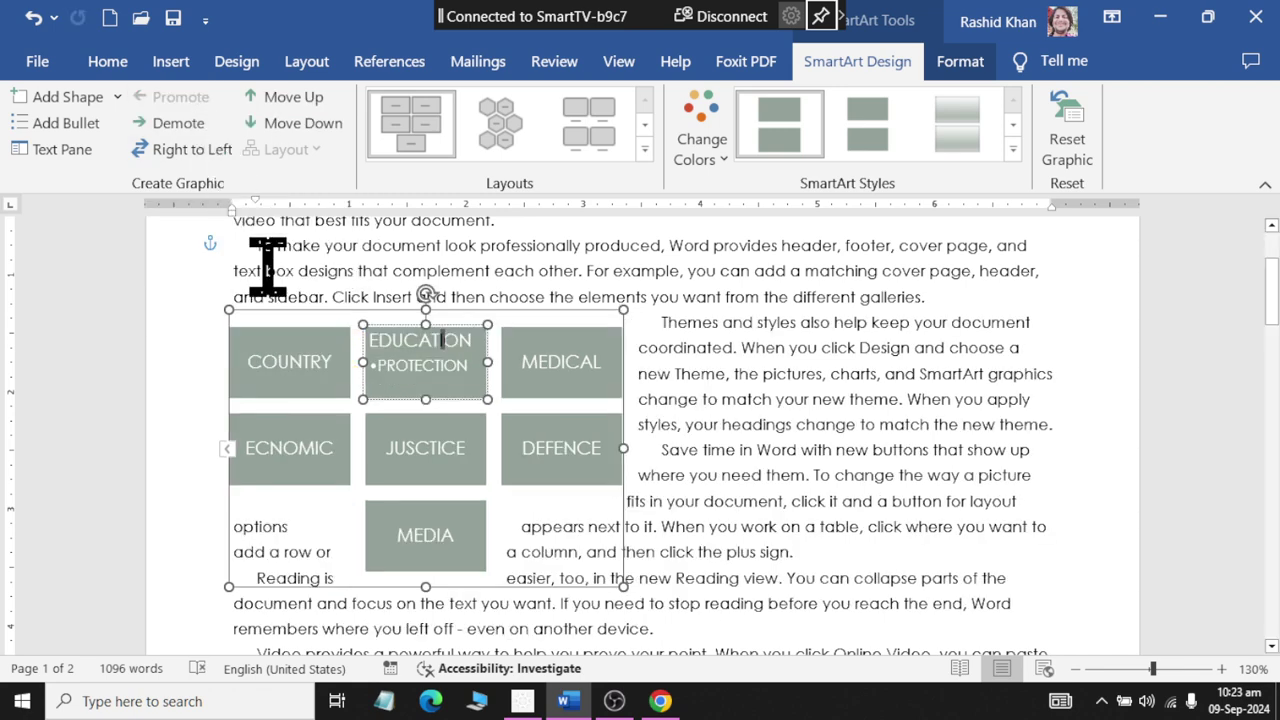
click(392, 366)
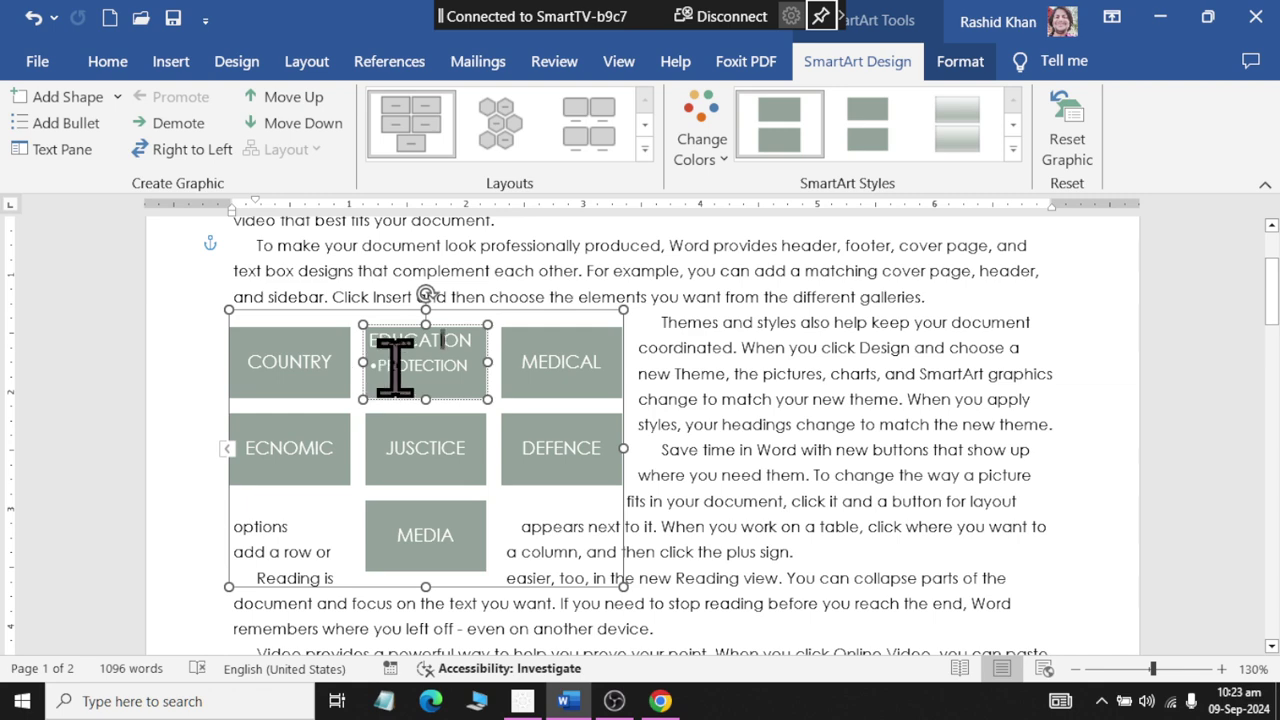
click(190, 97)
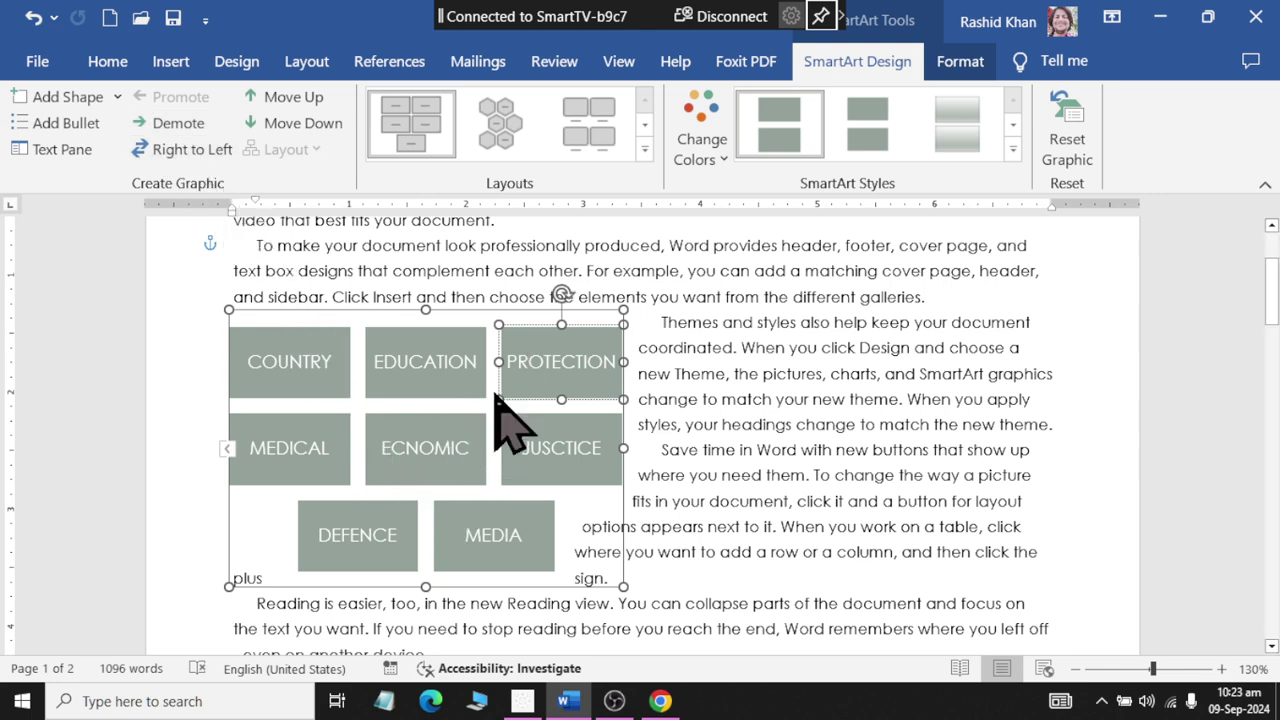
click(450, 392)
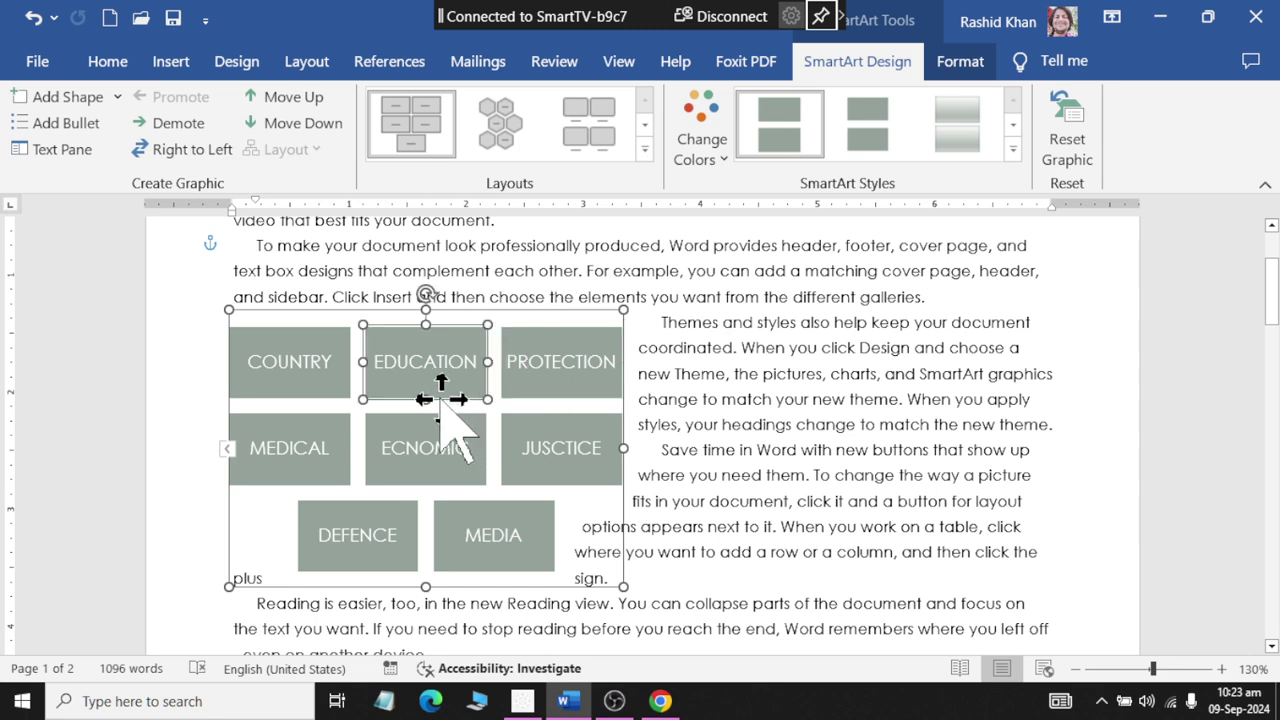
Step: Insert empty blocks after EDUCATION and before MEDICAL
click(119, 98)
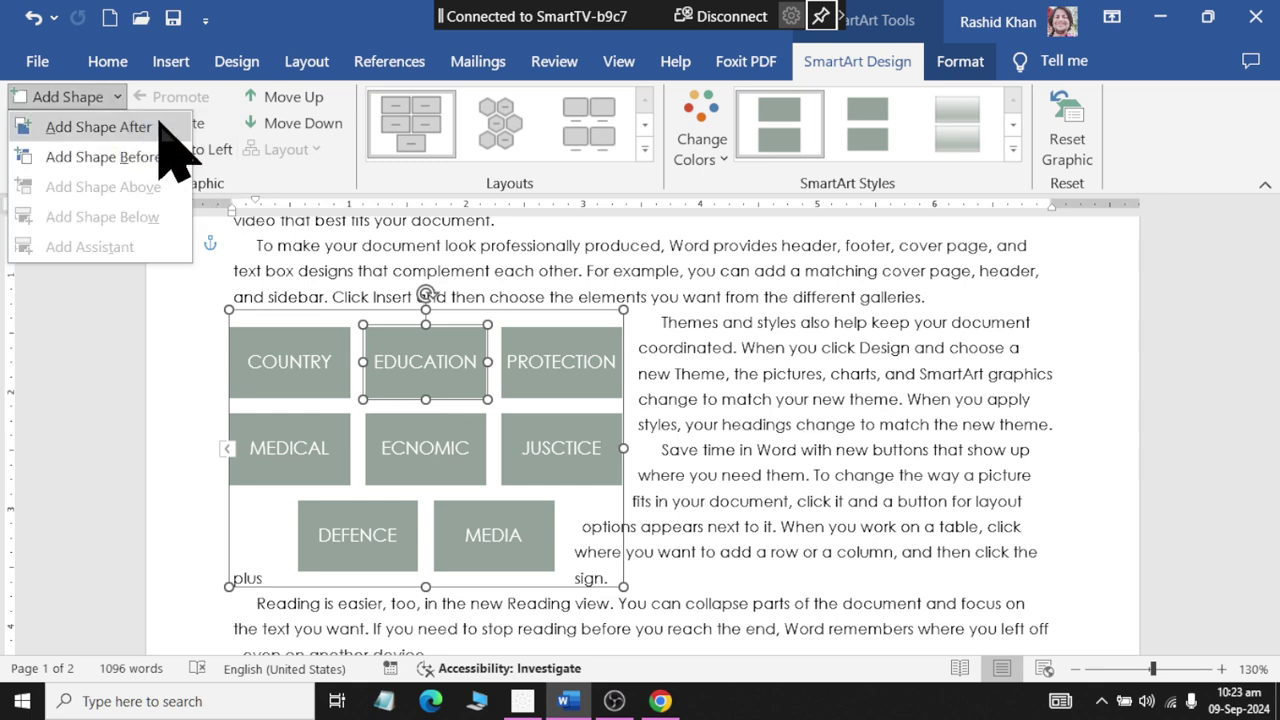
click(160, 126)
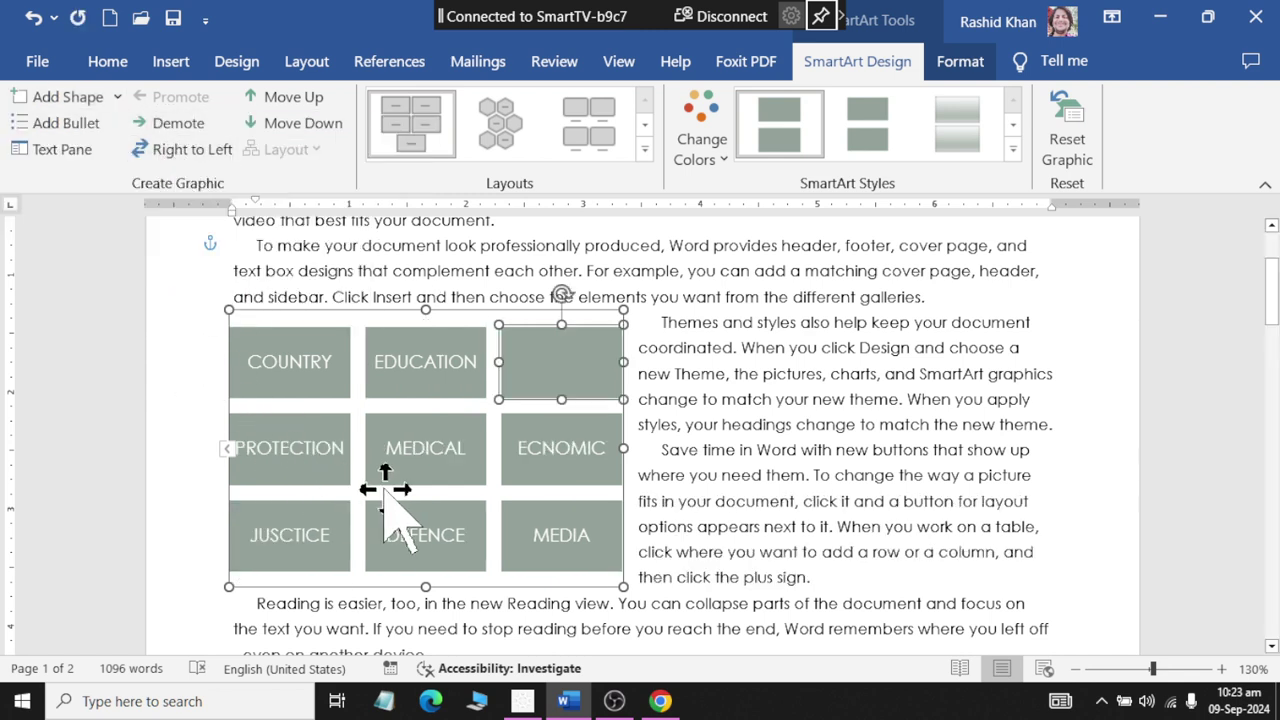
click(405, 470)
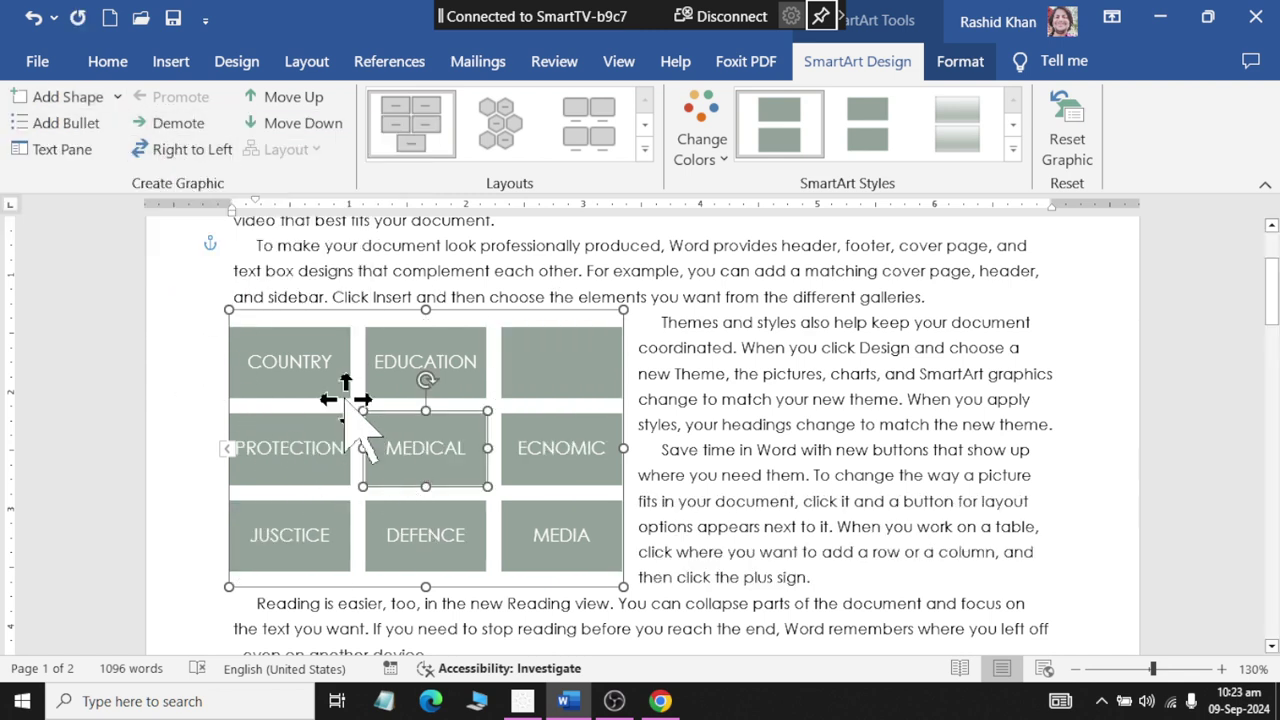
click(116, 97)
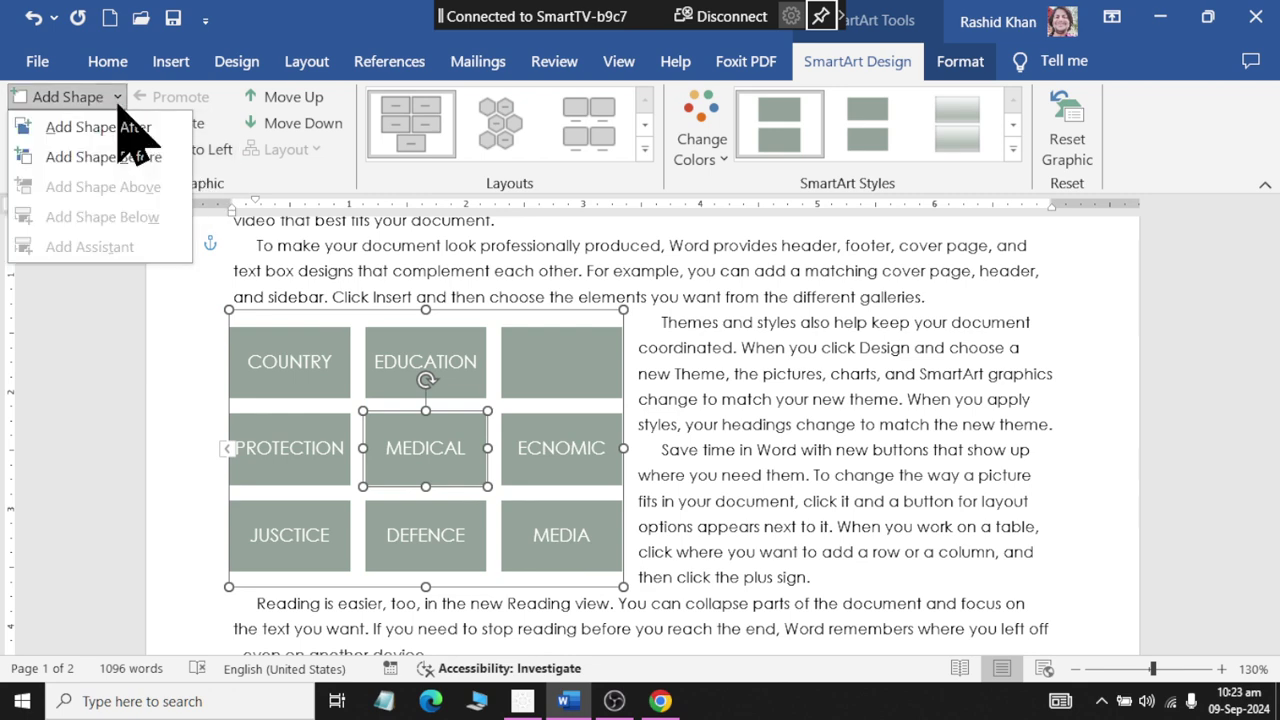
click(167, 160)
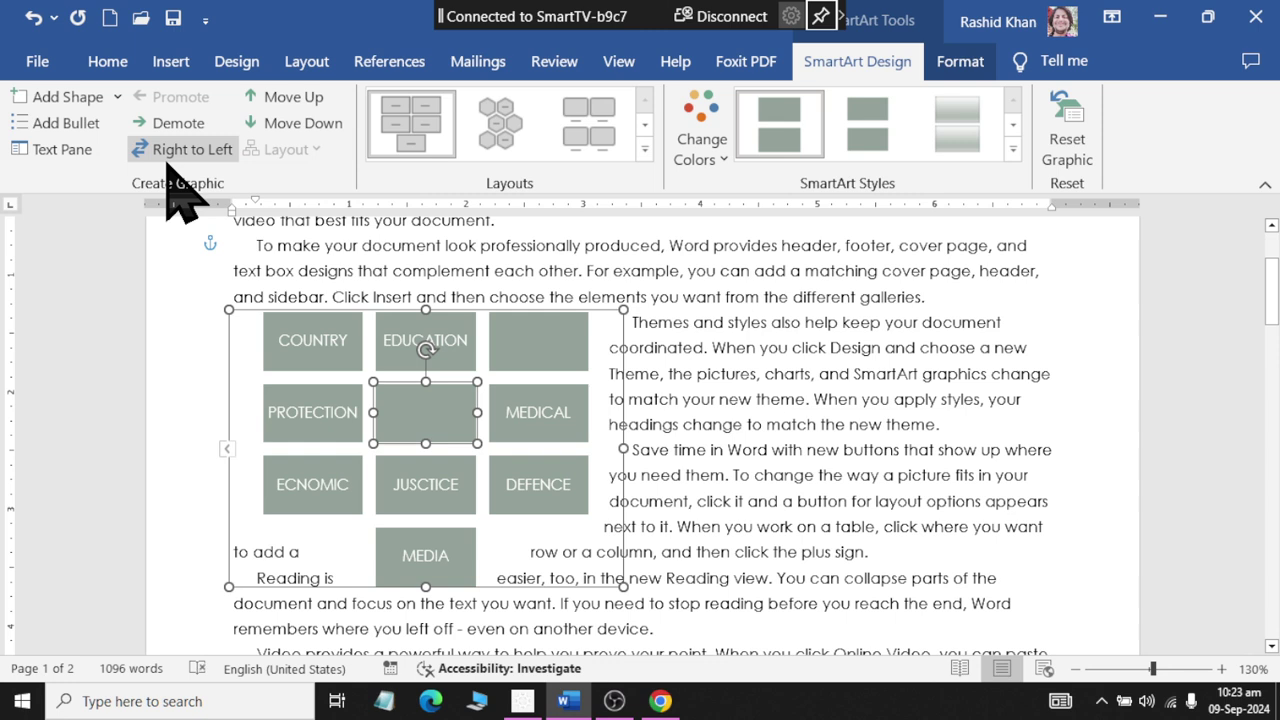
Step: Open the Text Pane from the empty block's shortcut menu
click(528, 345)
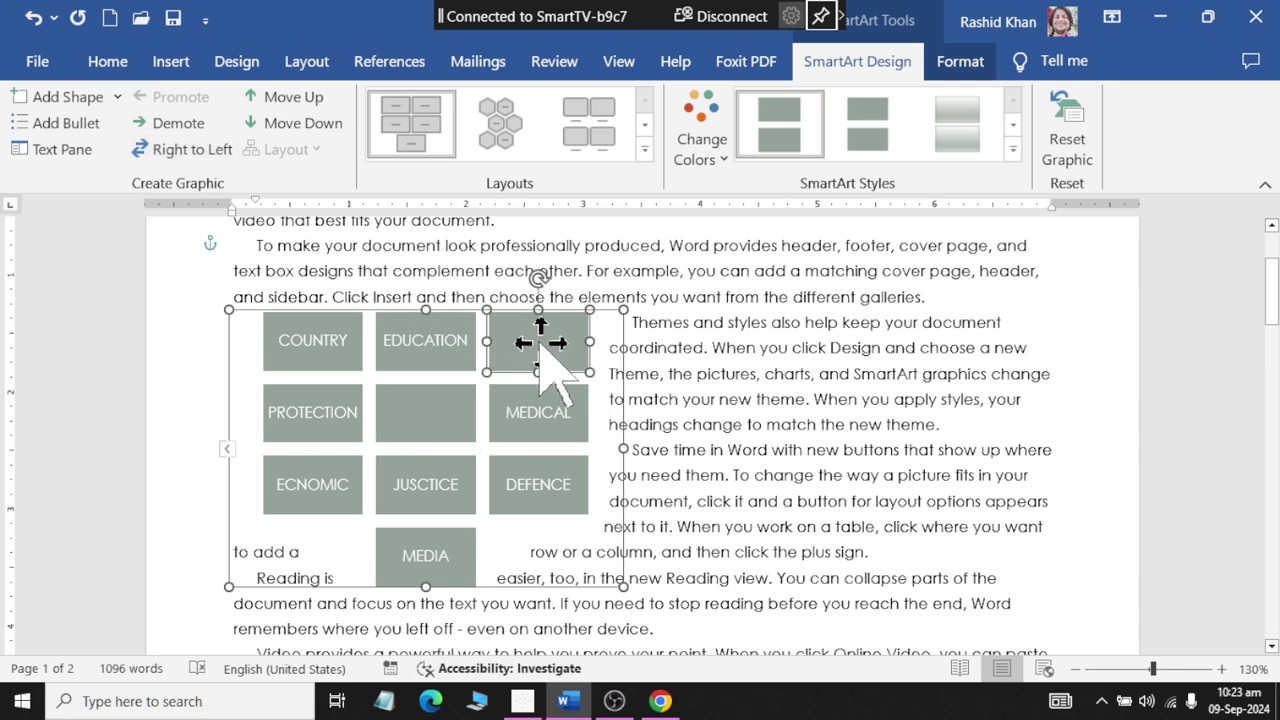
right_click(543, 366)
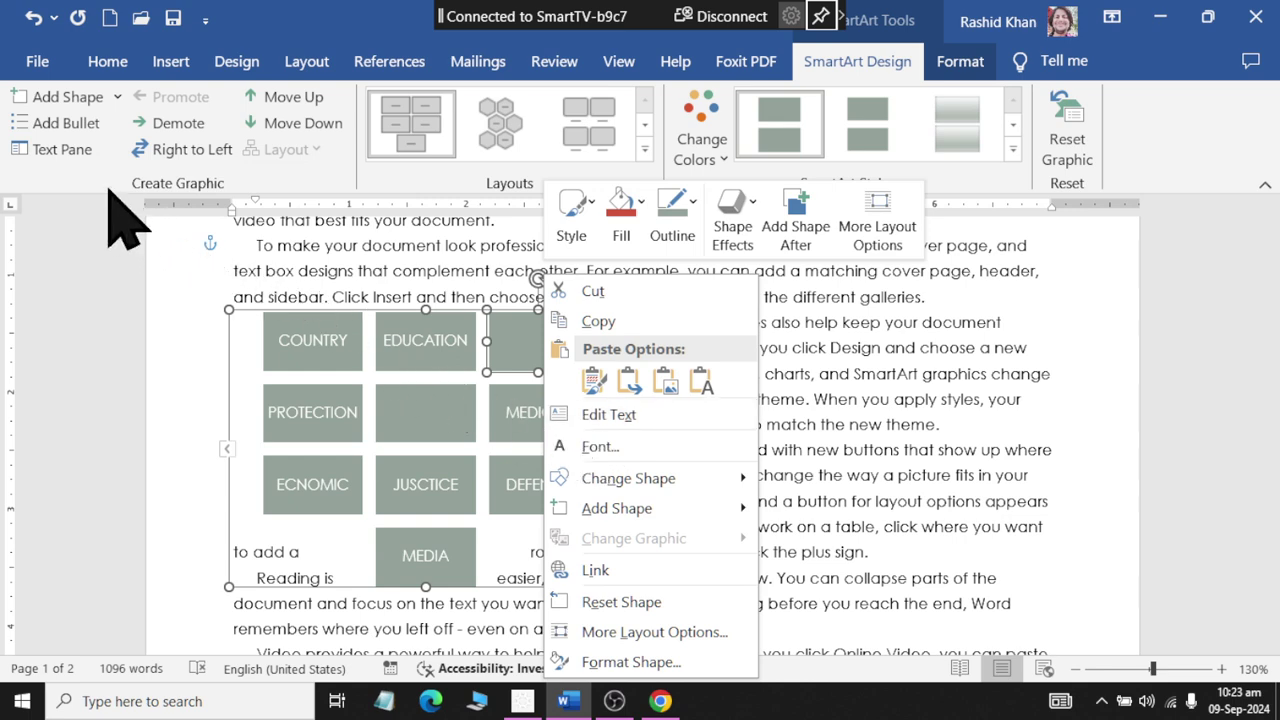
click(66, 150)
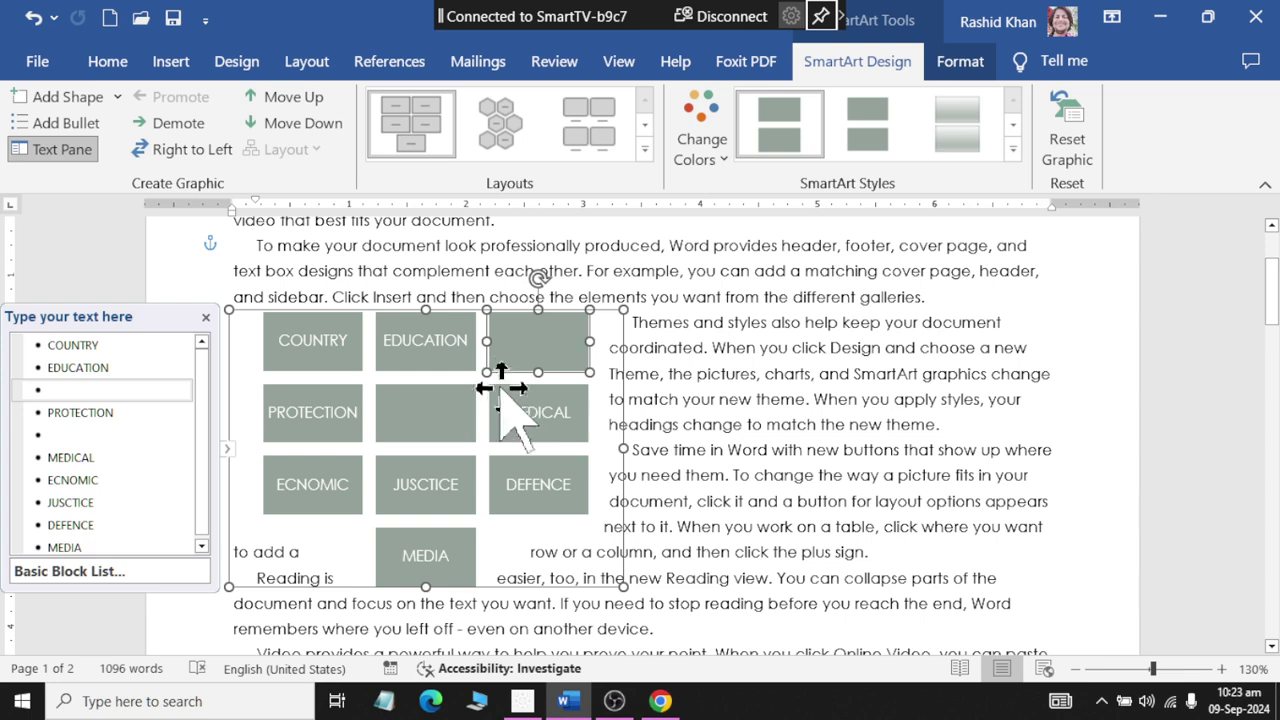
Step: Delete the empty top-right block, then remove the other empty entry in the Text Pane
key(Delete)
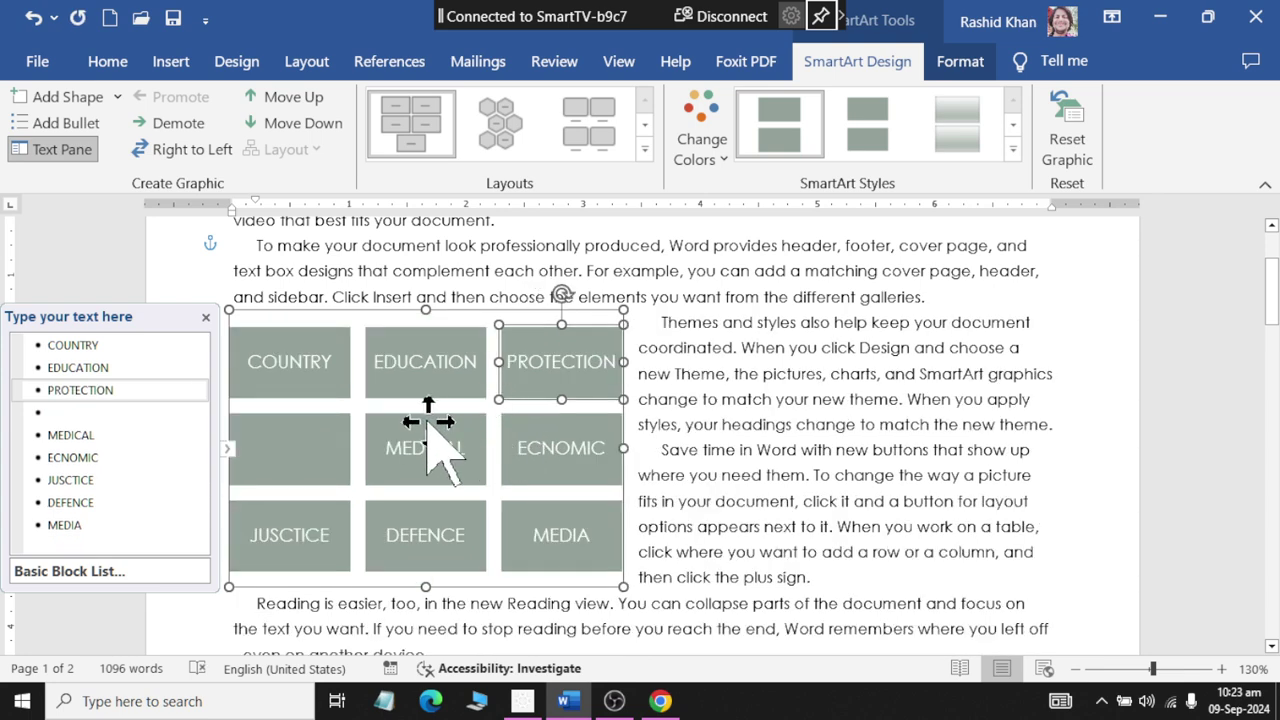
click(288, 455)
click(119, 412)
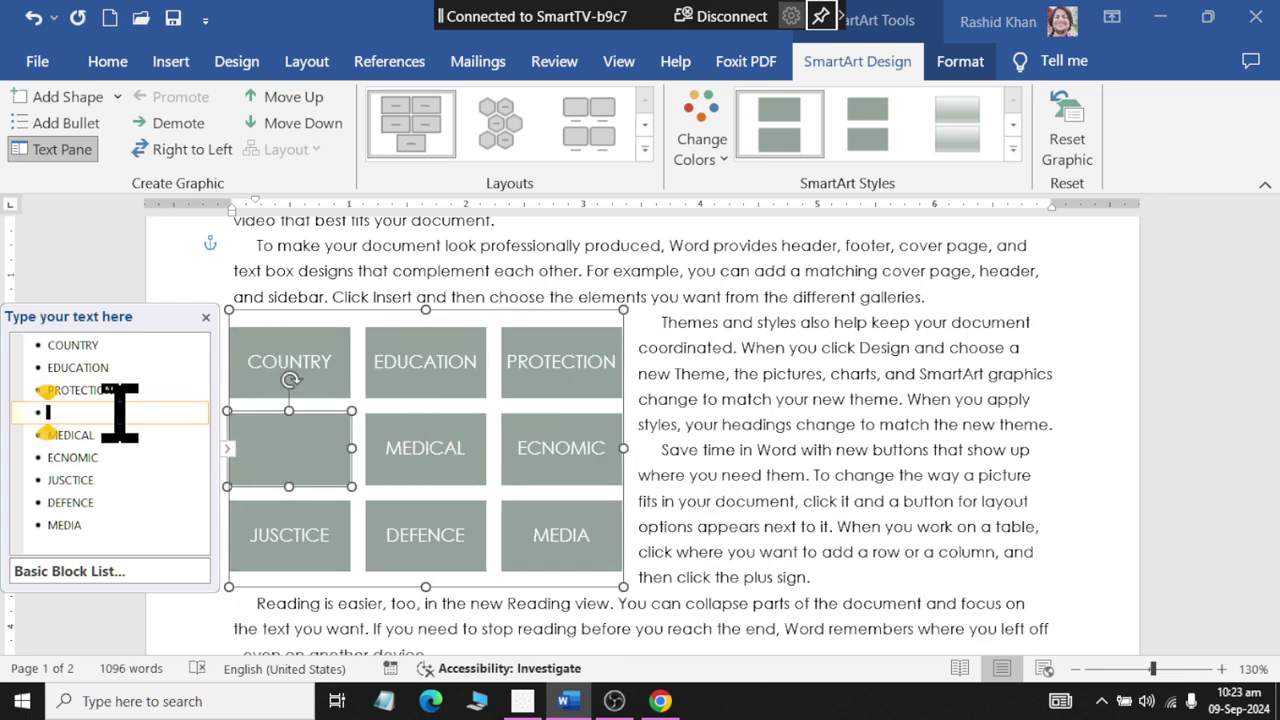
key(BackSpace)
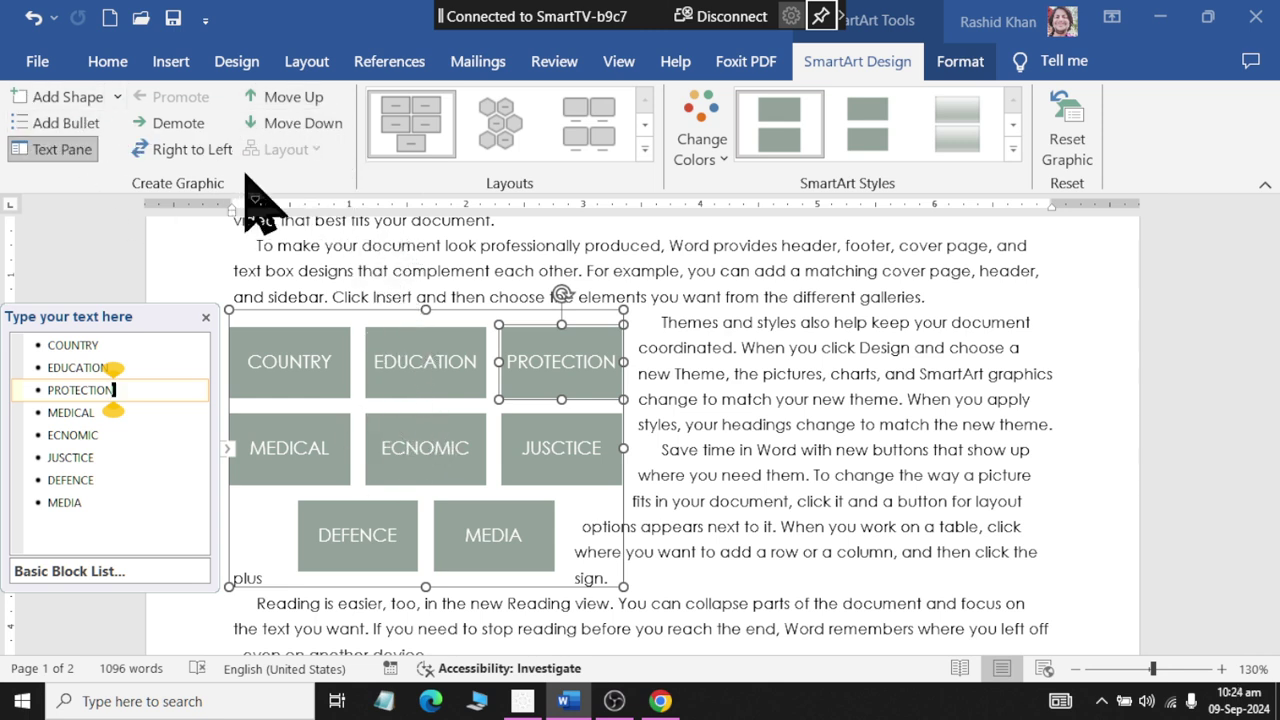
Step: Apply the Colorful accent colour scheme to the Basic Block List blocks
click(703, 160)
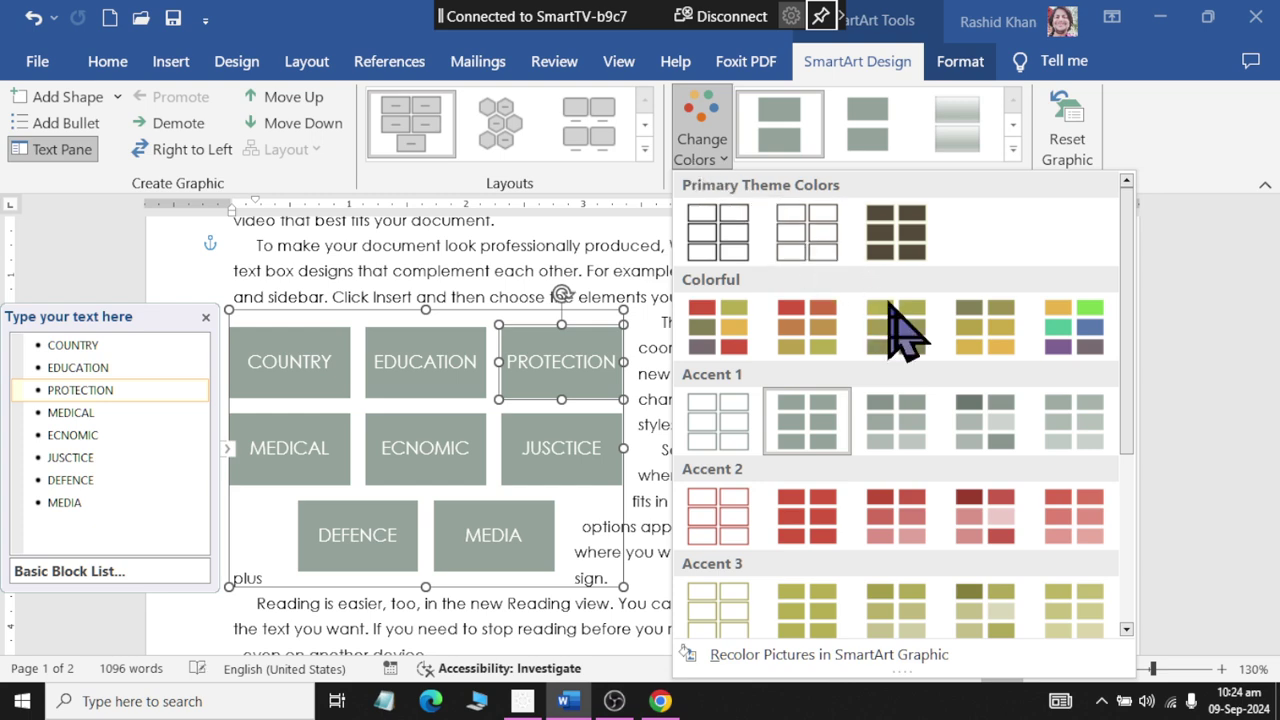
click(820, 340)
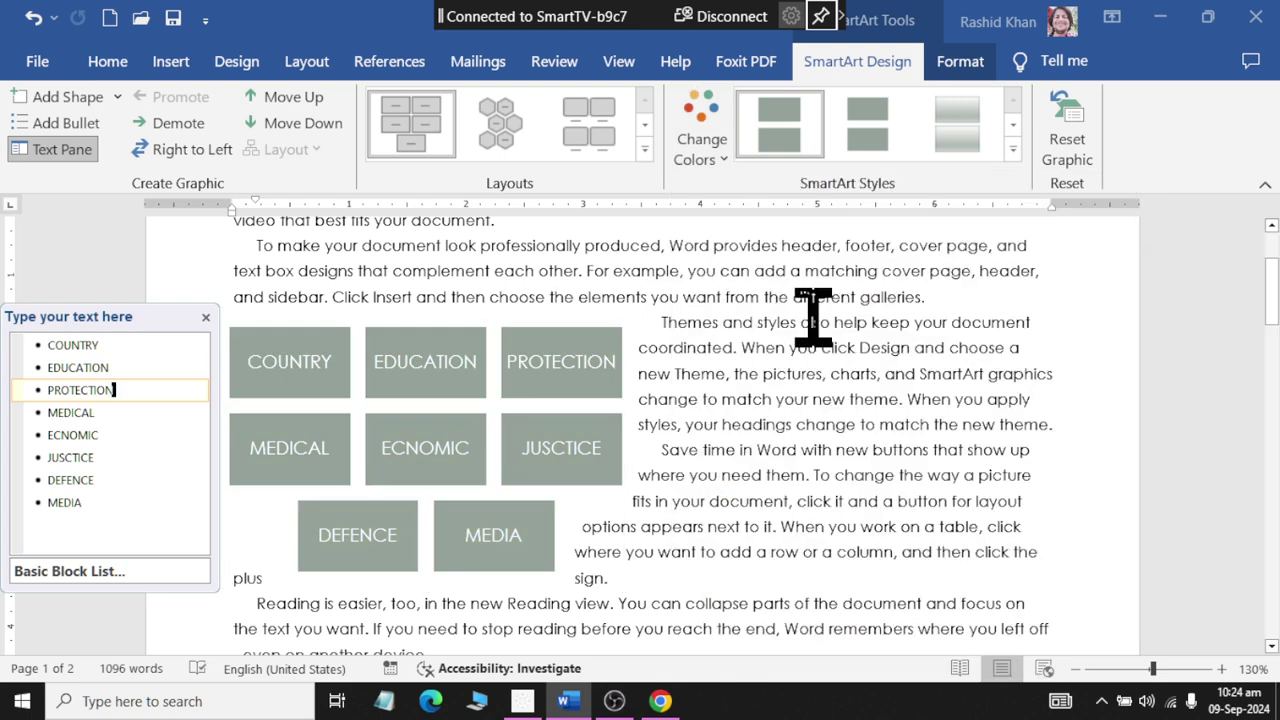
click(712, 150)
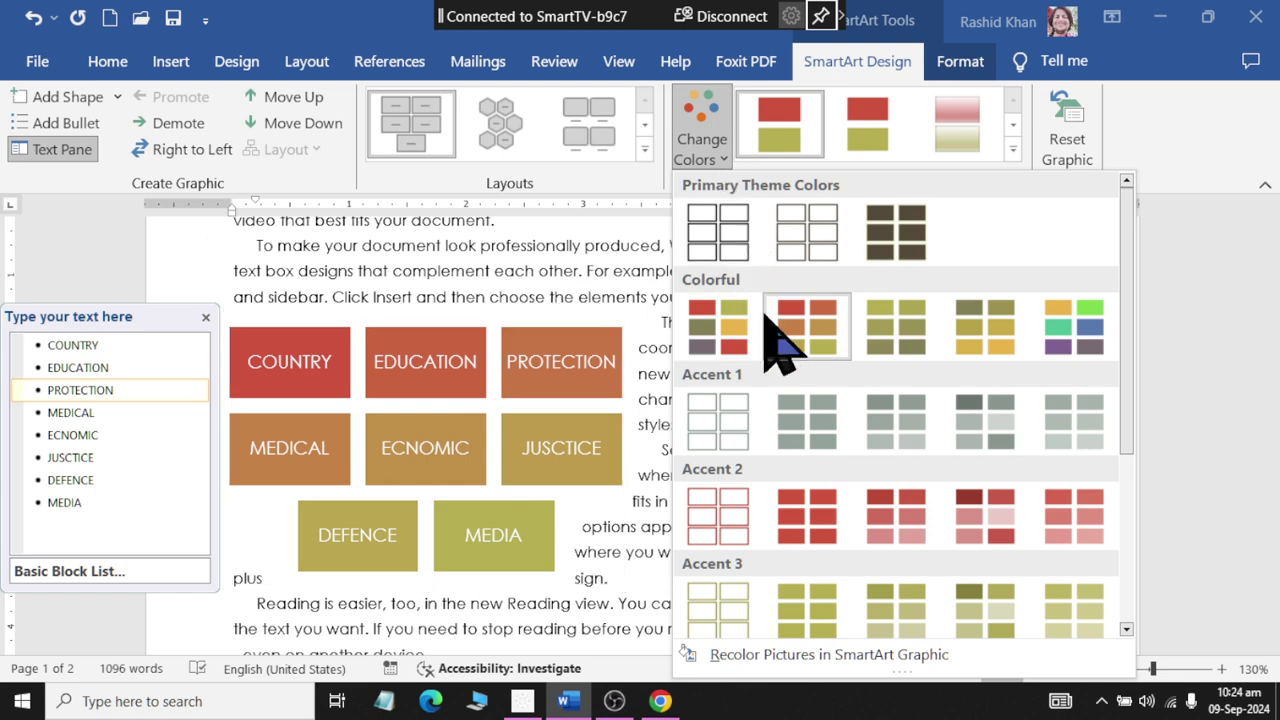
click(745, 327)
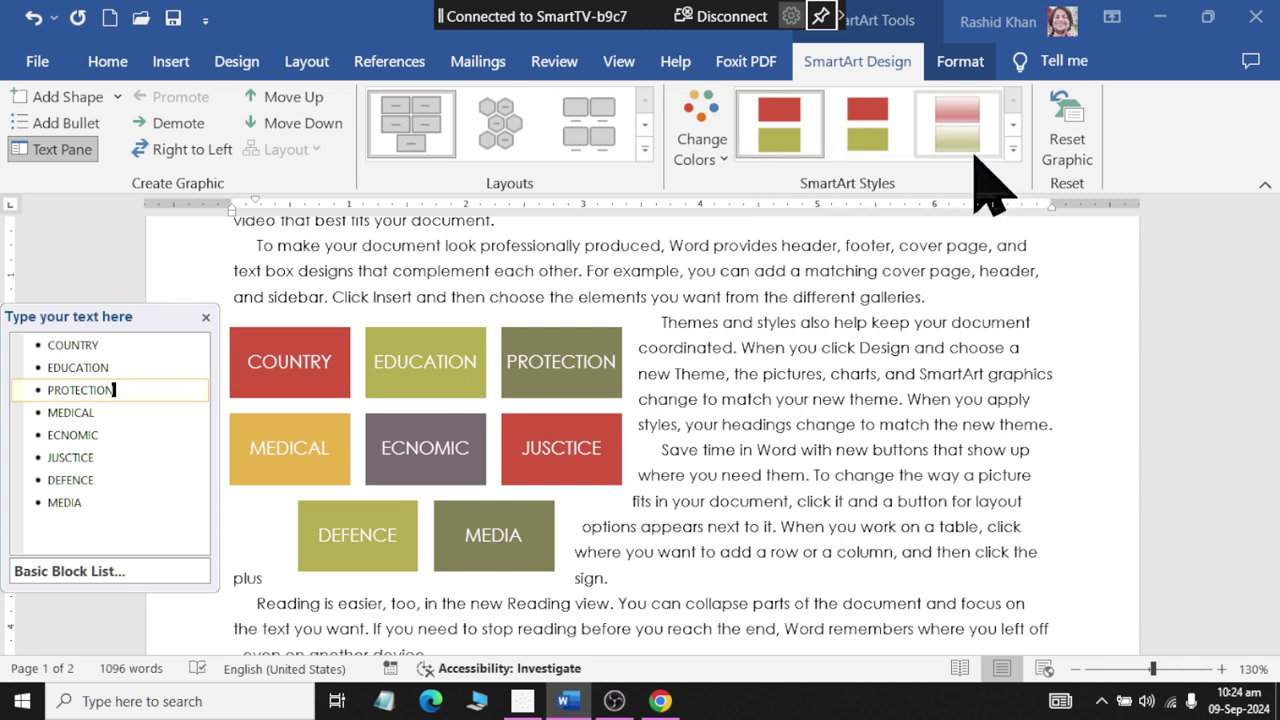
click(1013, 149)
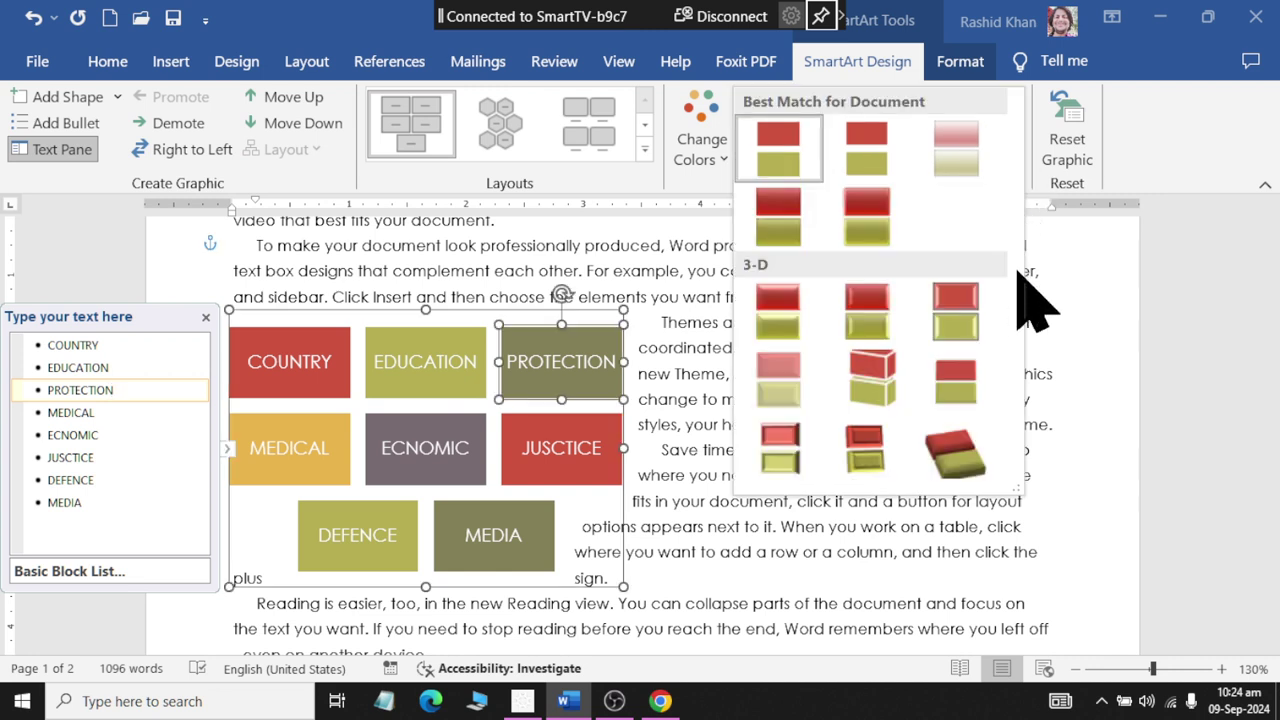
Step: Apply the last tilted 3-D perspective SmartArt style to the eight blocks
right_click(871, 330)
key(Escape)
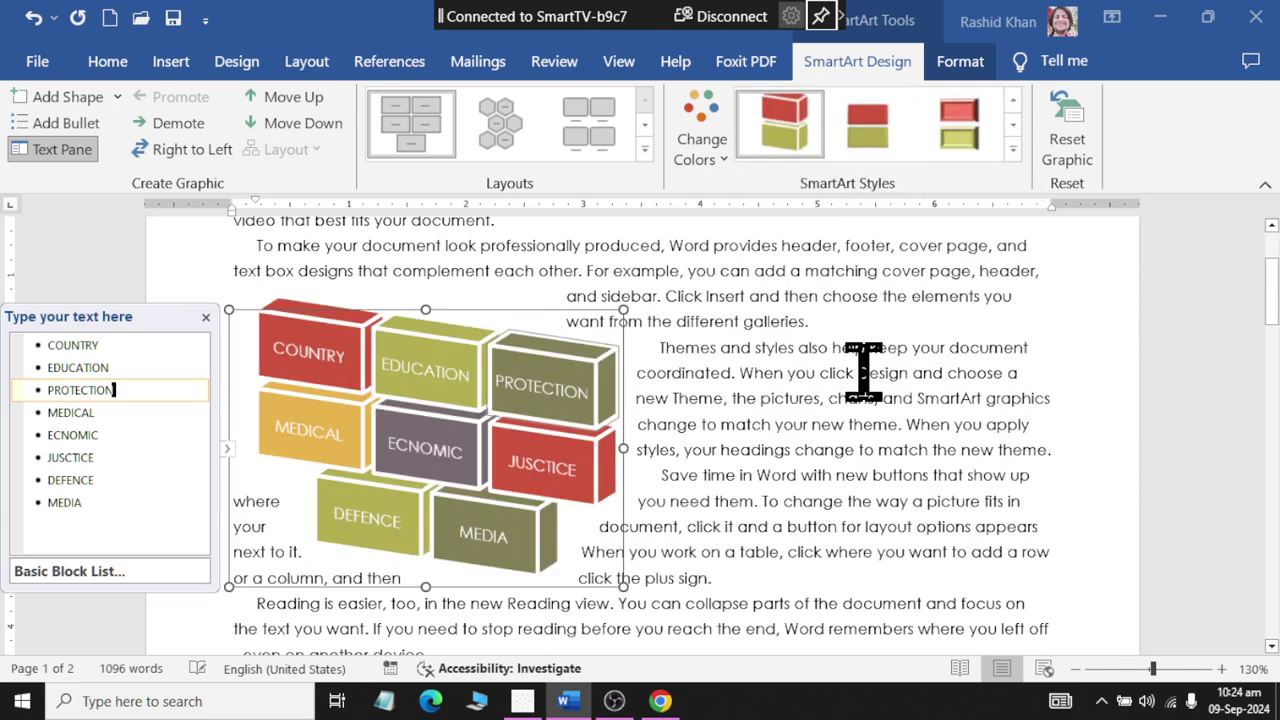
click(1013, 148)
click(956, 449)
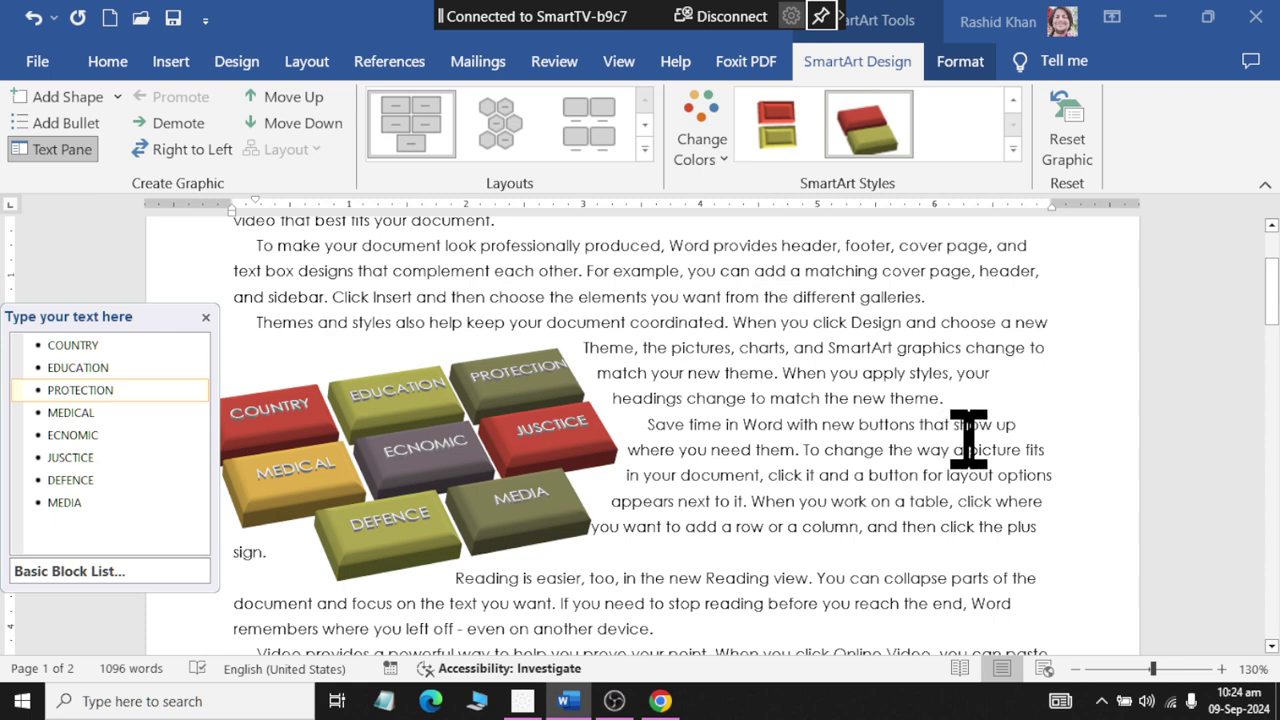
click(555, 350)
click(556, 335)
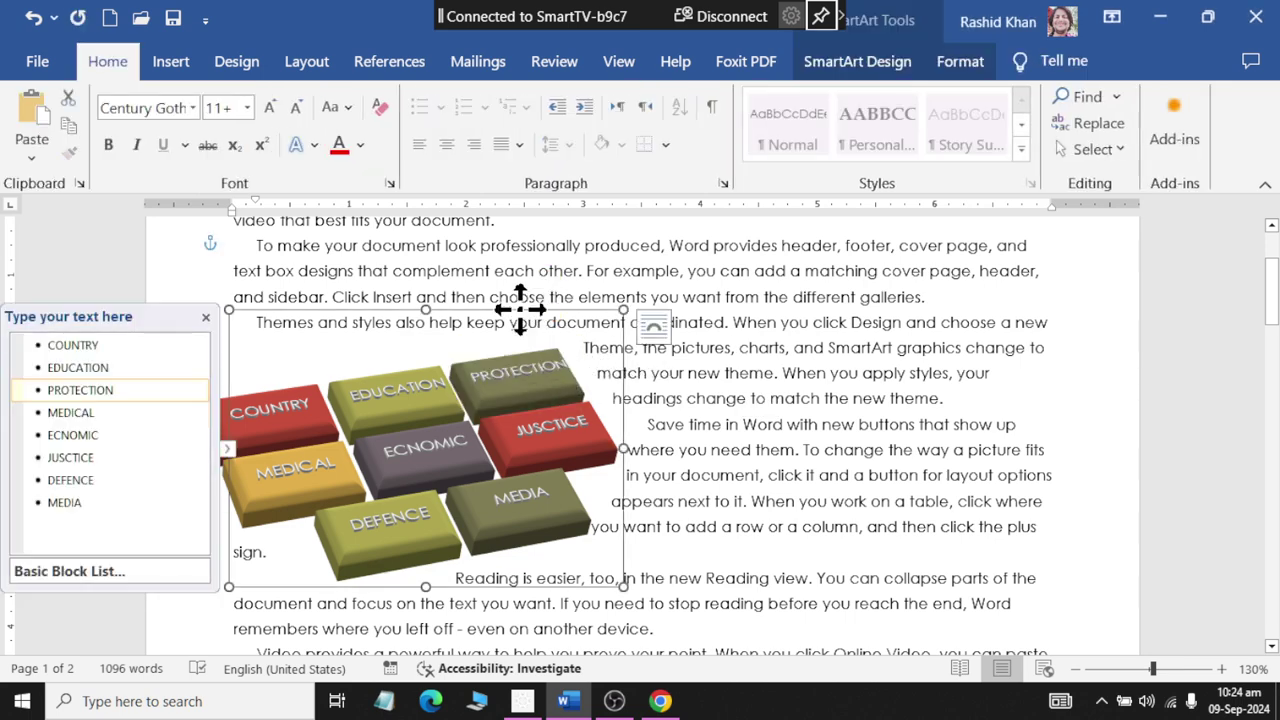
Step: Duplicate the graphic and move the copy down into the later paragraphs
mouse_move(520, 309)
mouse_down()
mouse_move(508, 300)
mouse_move(628, 313)
mouse_move(848, 406)
mouse_up()
scroll(835, 395, down, 3)
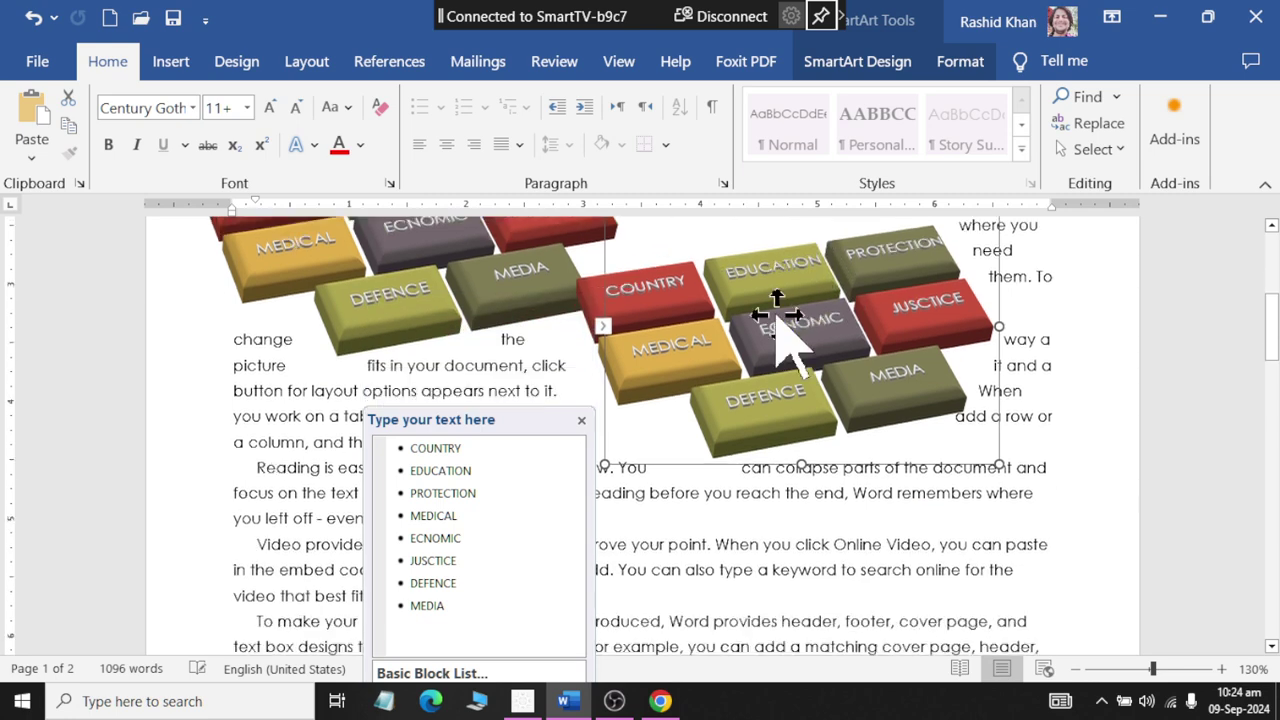
scroll(737, 277, up, 2)
drag(705, 262, 759, 403)
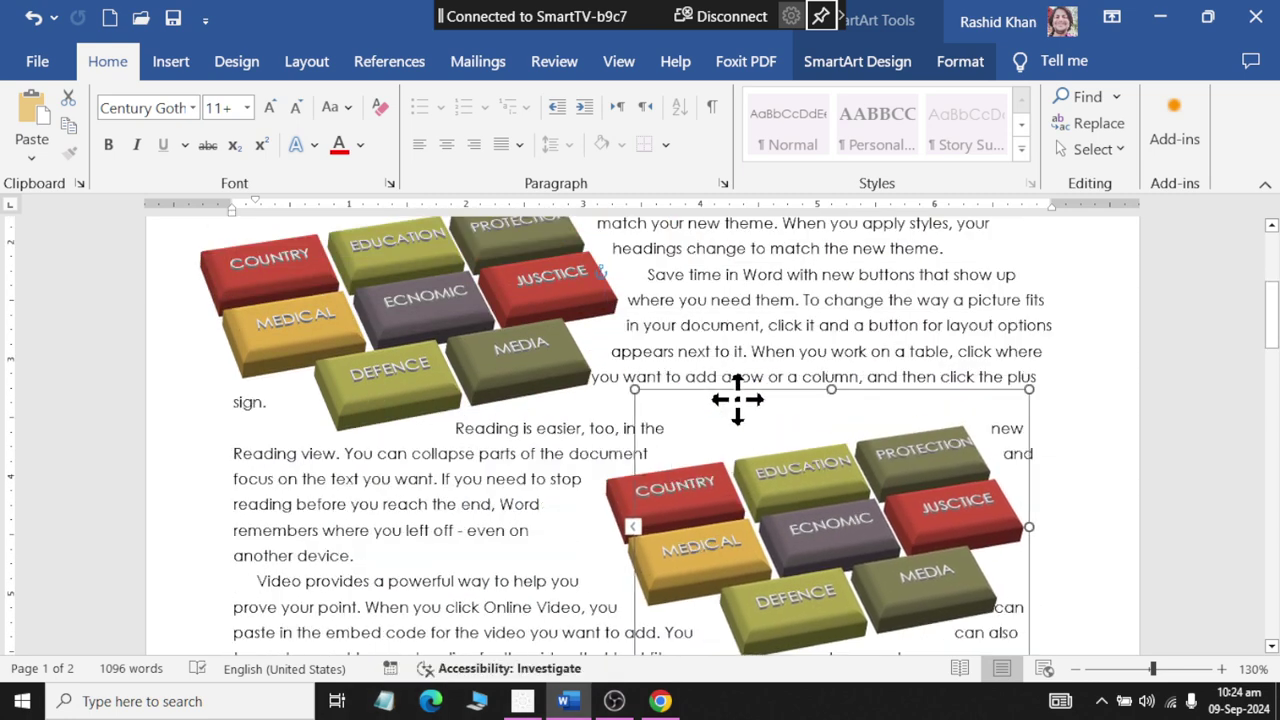
Step: Give the copy the Simple Fill style, then reset it to plain grey blocks
click(845, 63)
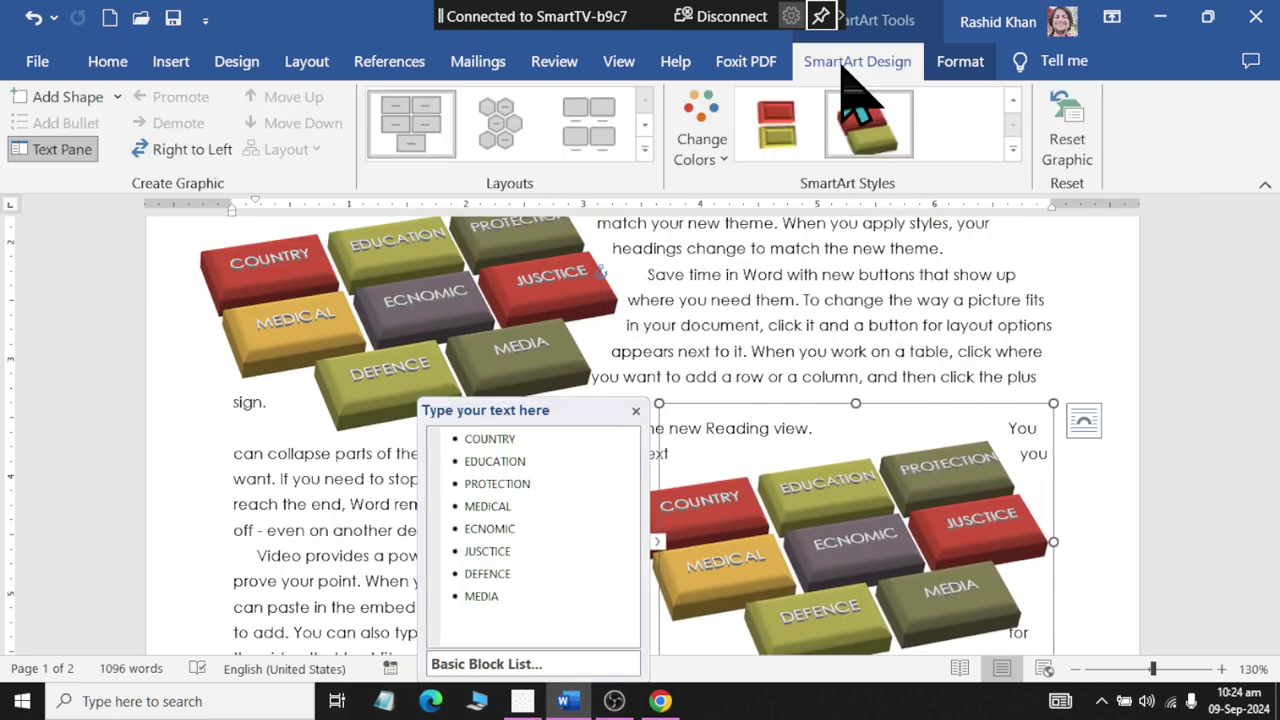
click(1013, 149)
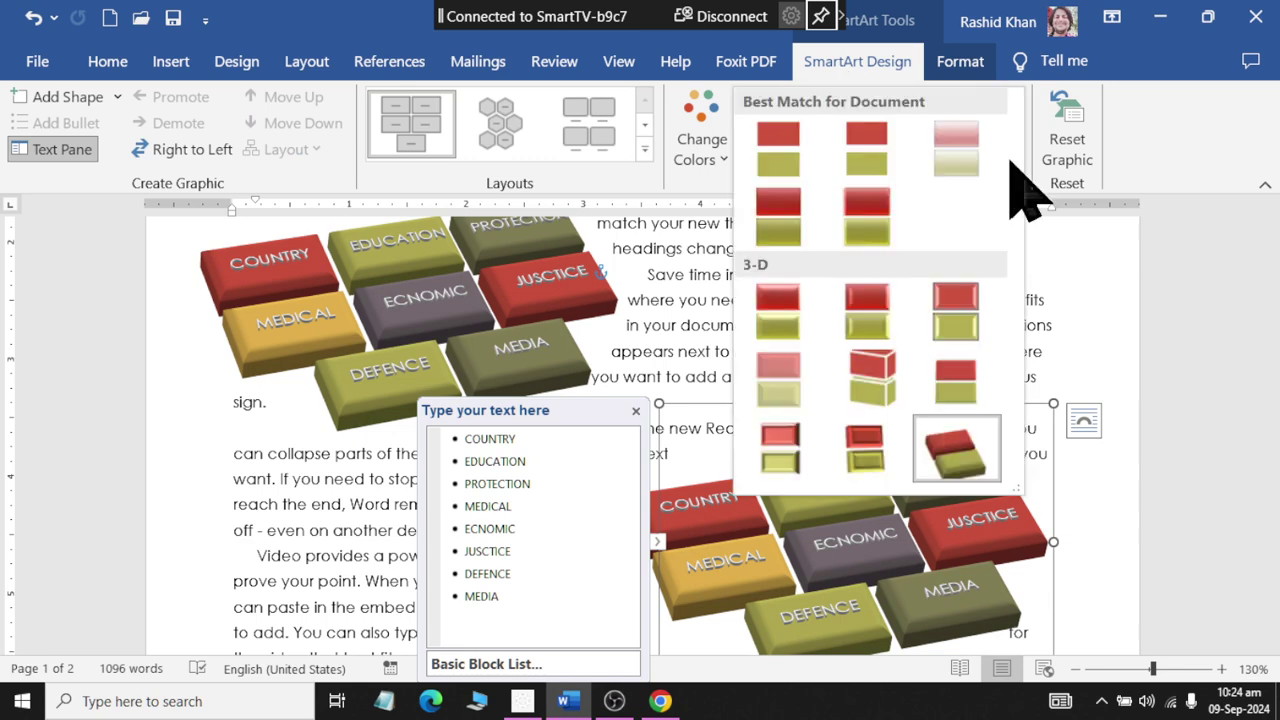
click(792, 152)
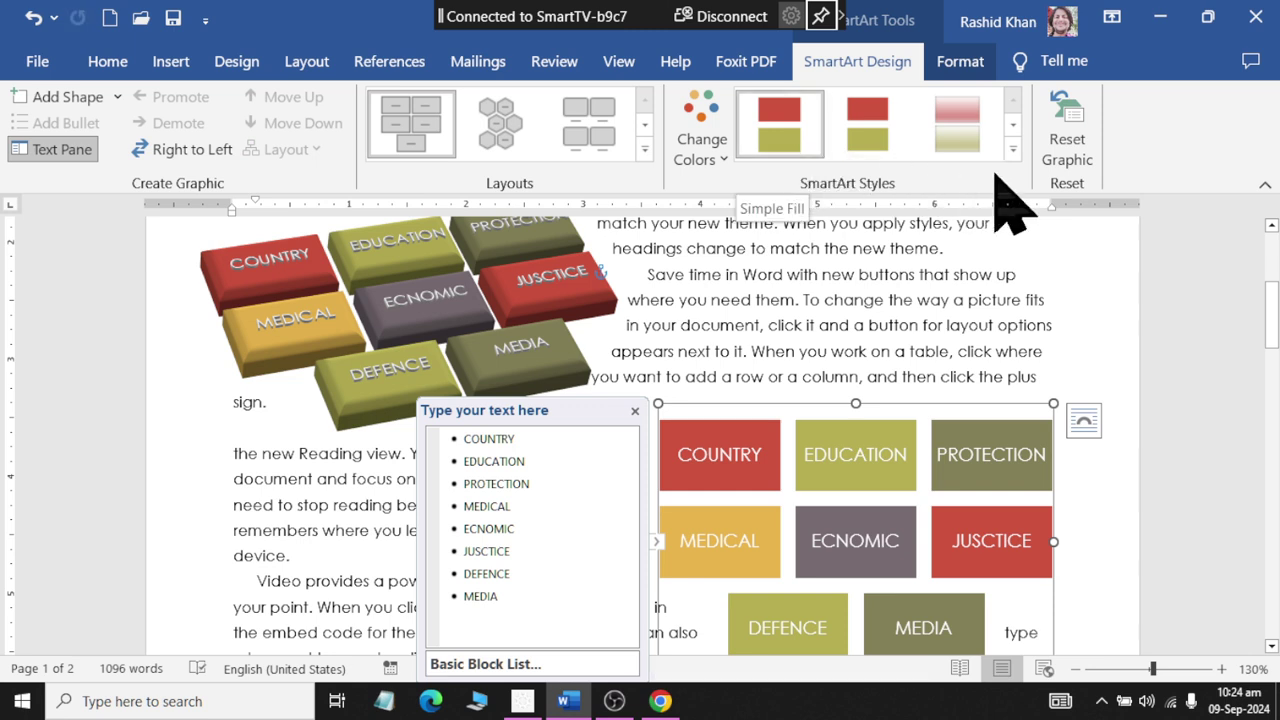
click(1064, 165)
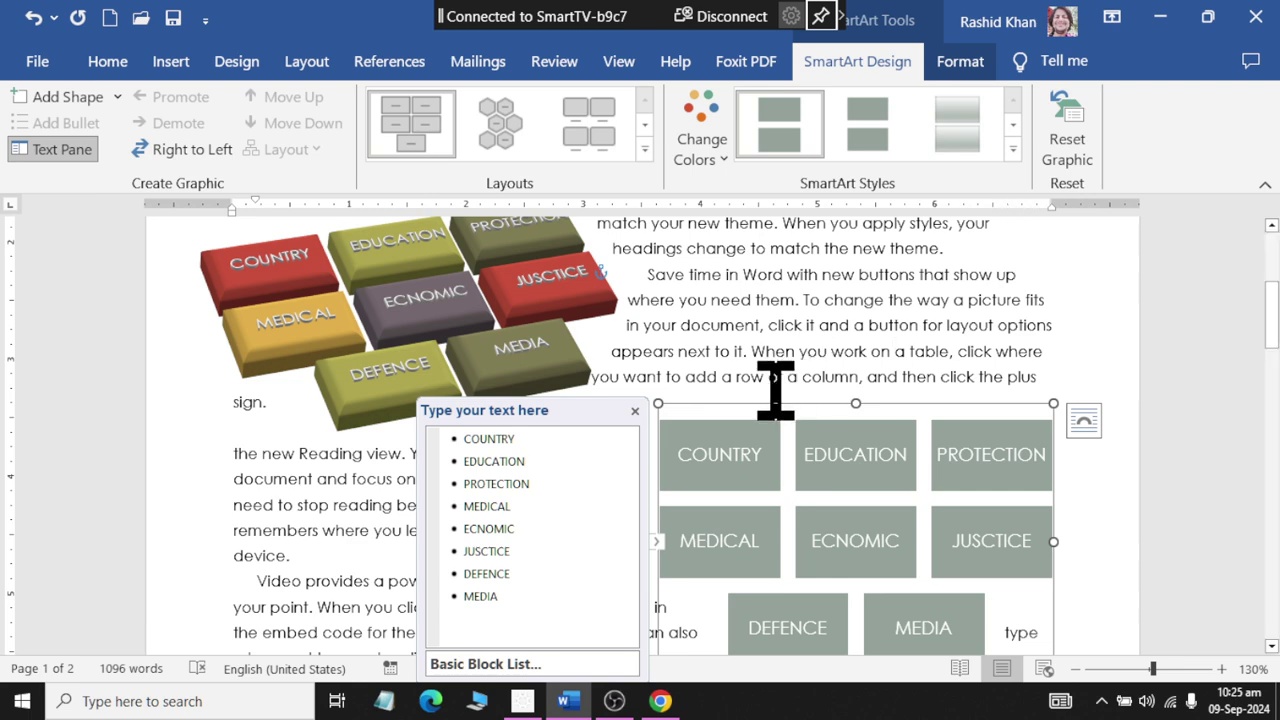
drag(755, 400, 762, 326)
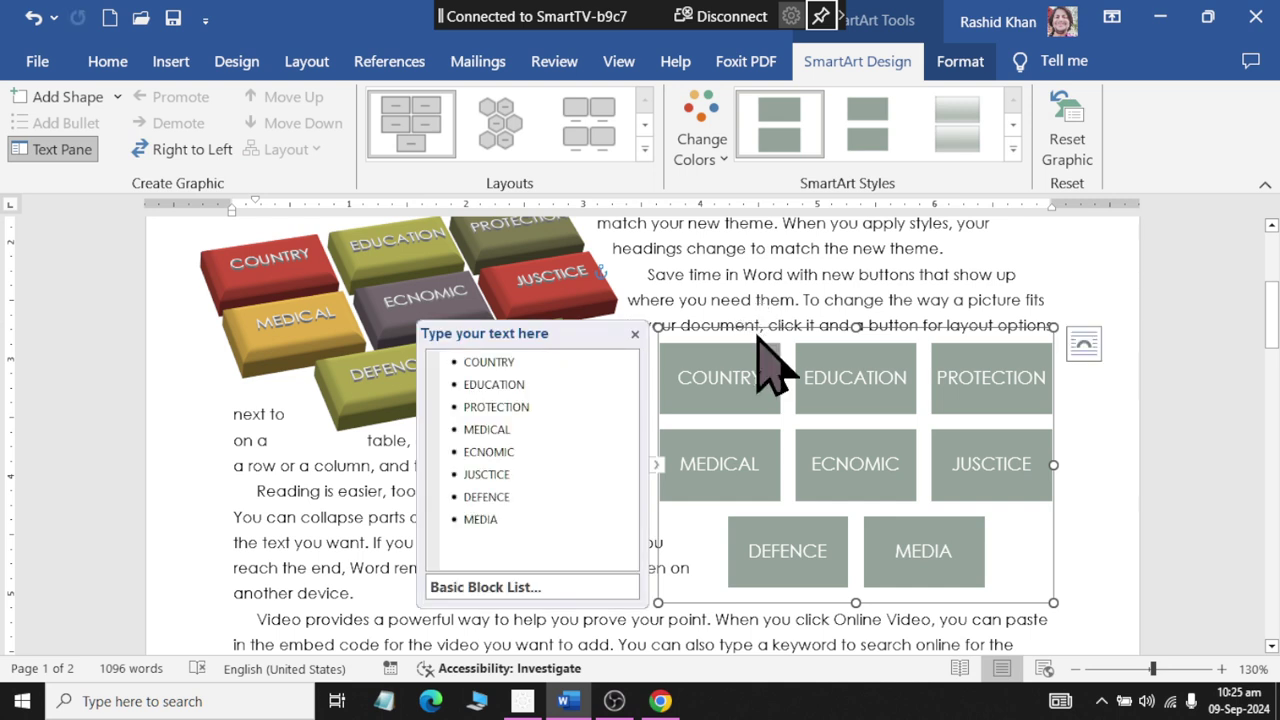
click(735, 410)
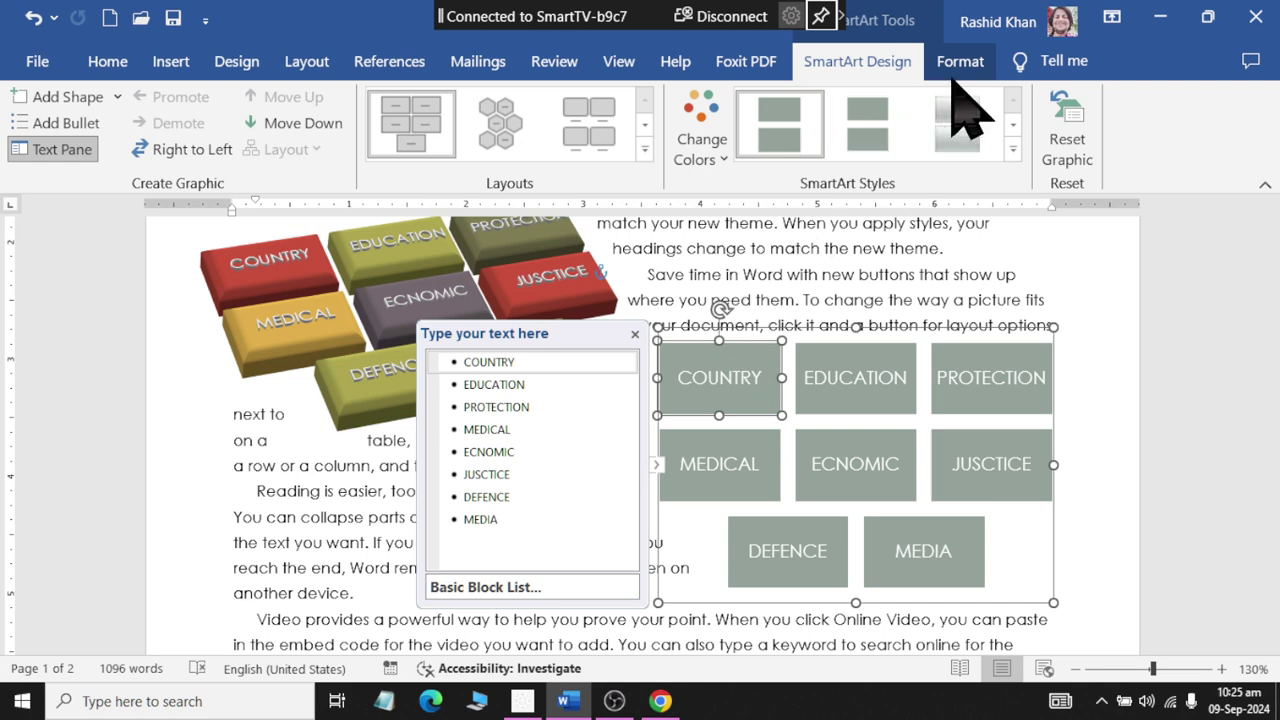
Step: Fill the COUNTRY block with blue
click(962, 62)
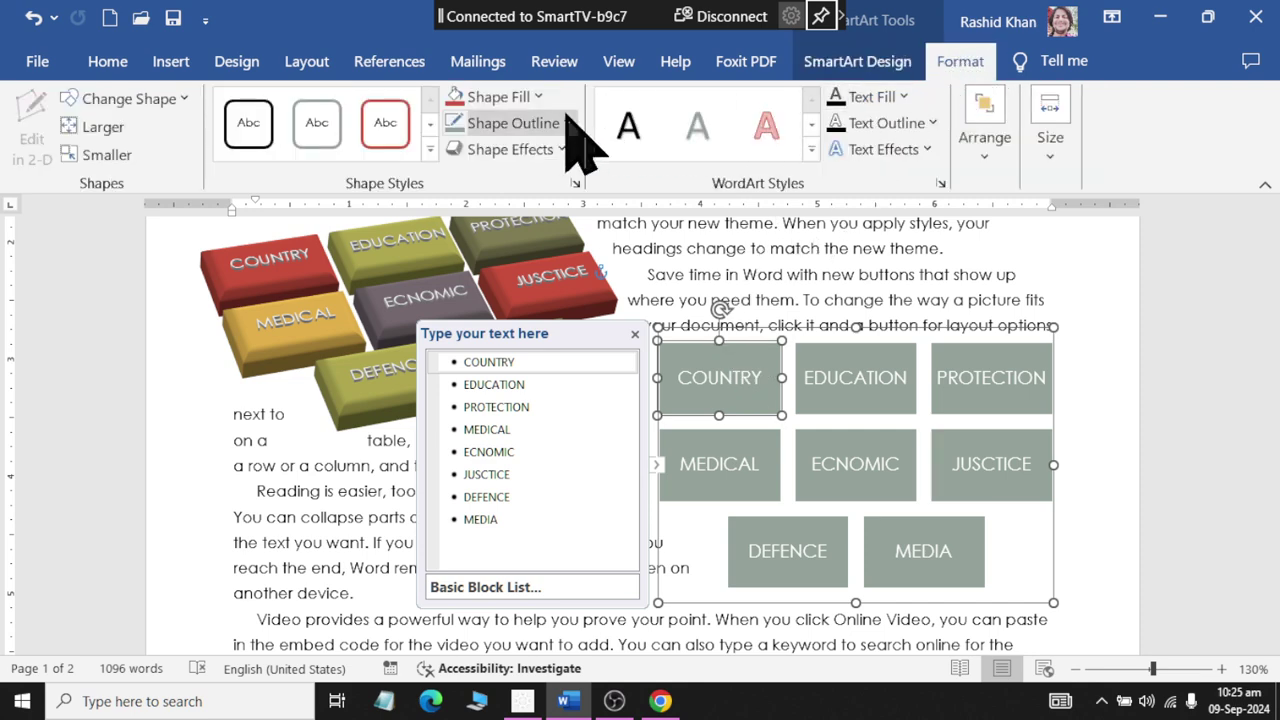
click(531, 100)
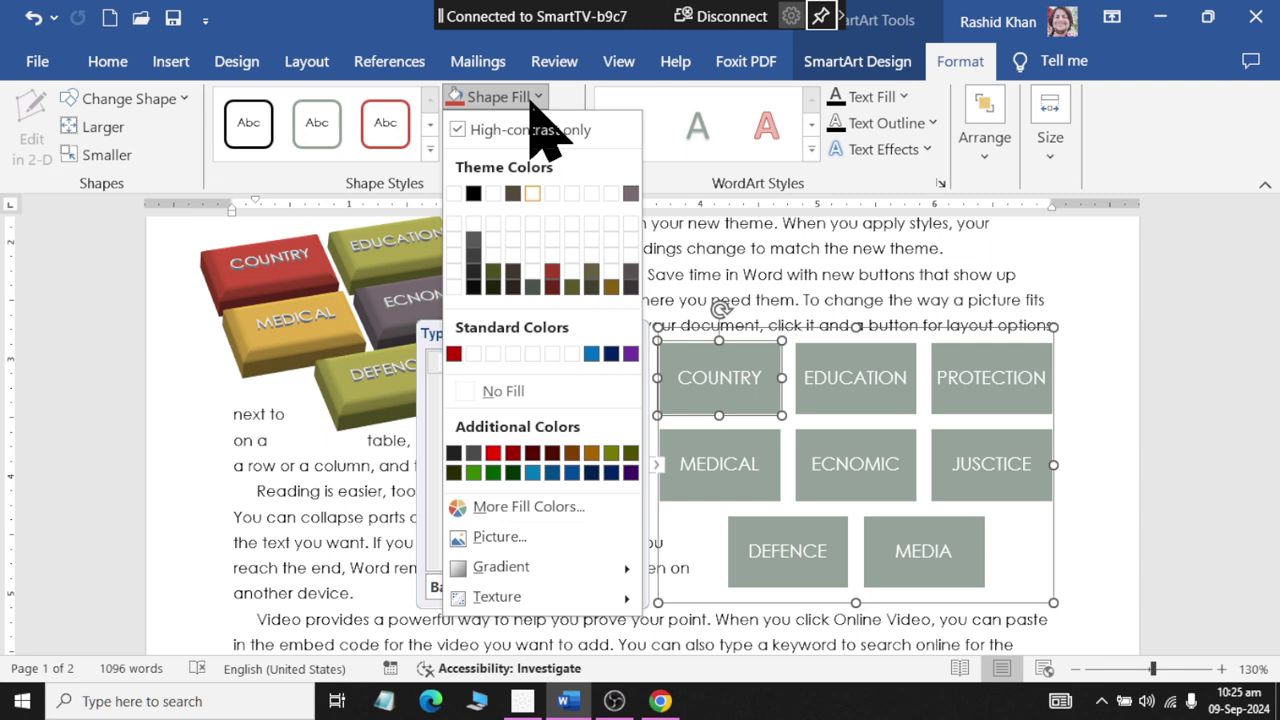
click(531, 472)
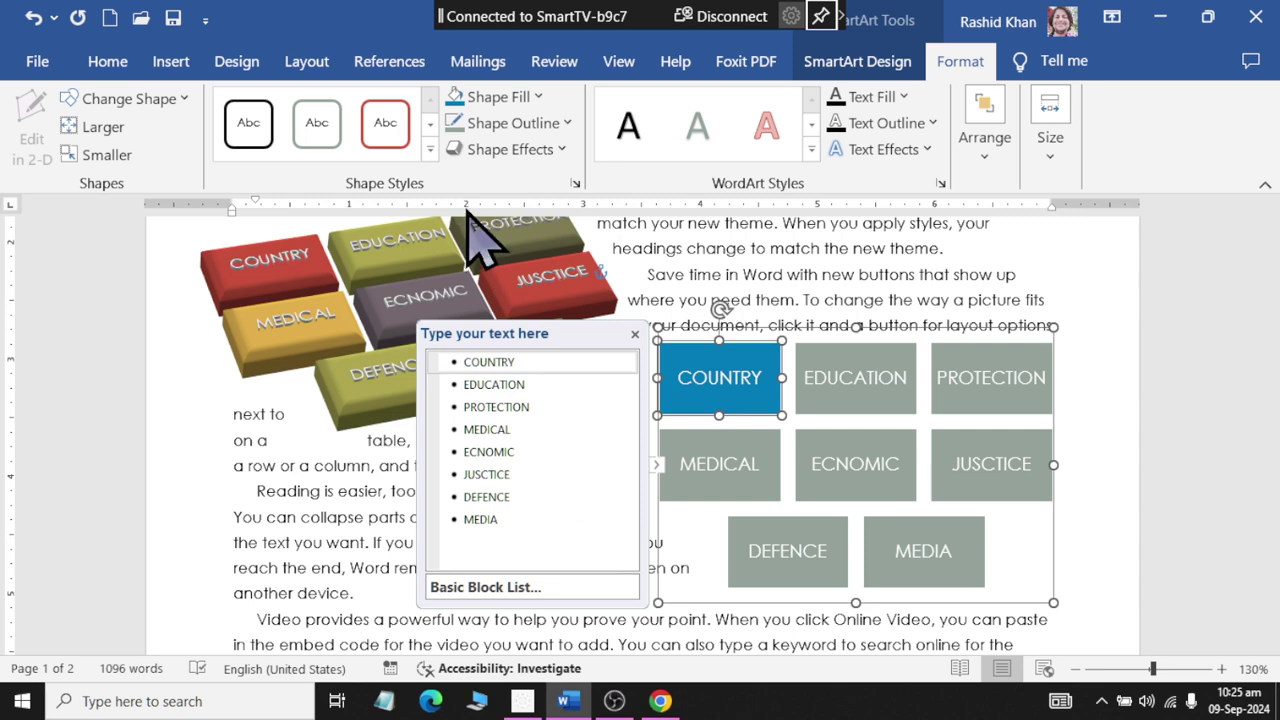
Step: Try red for the COUNTRY text, then set its text colour back to white
click(885, 99)
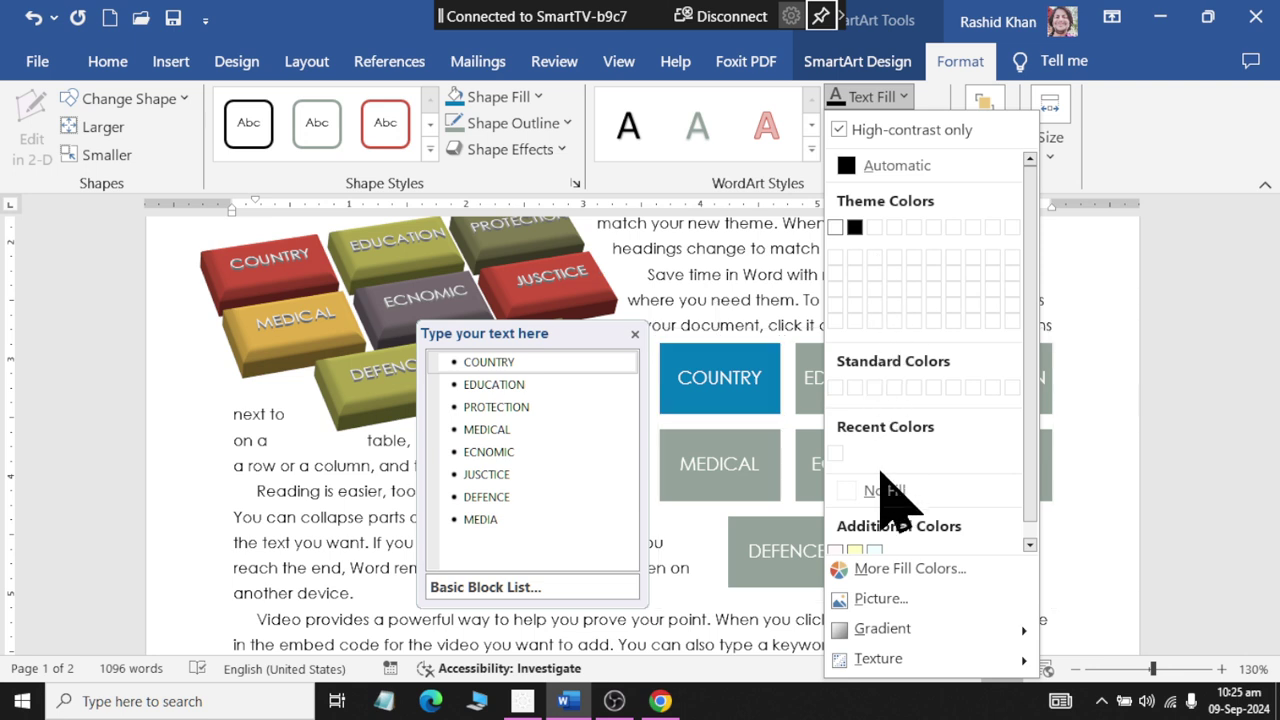
click(890, 568)
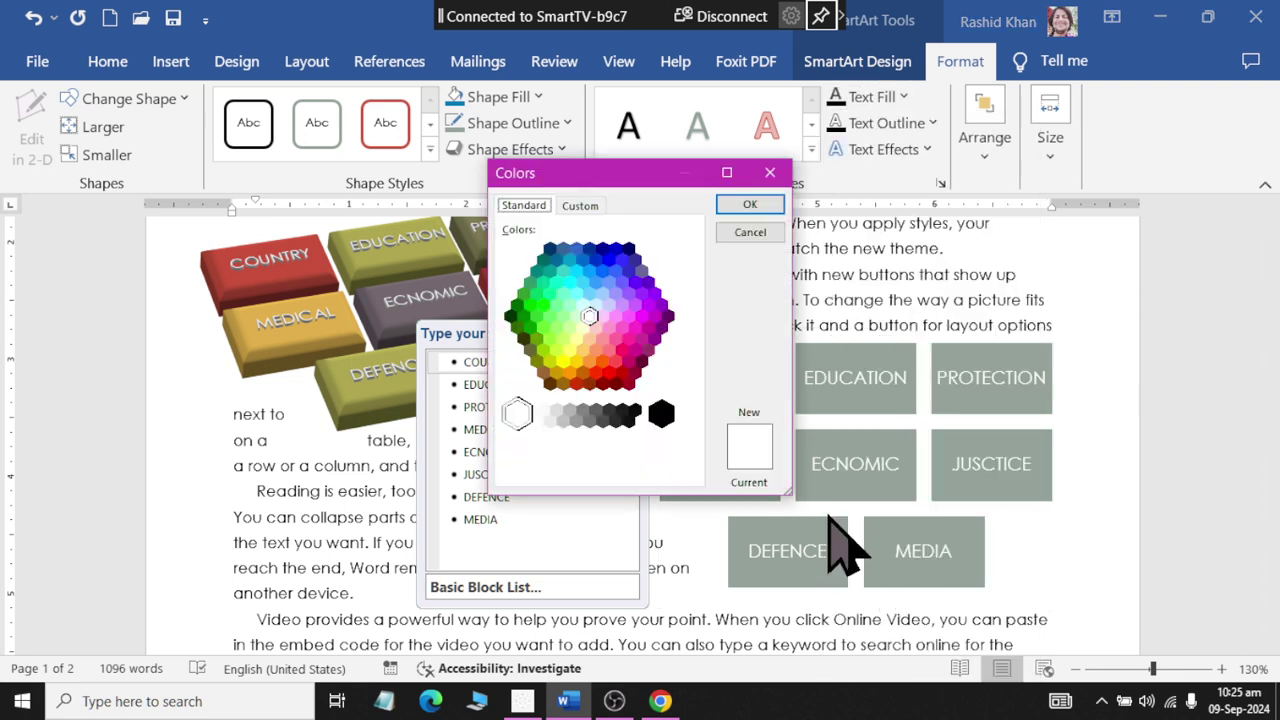
click(608, 382)
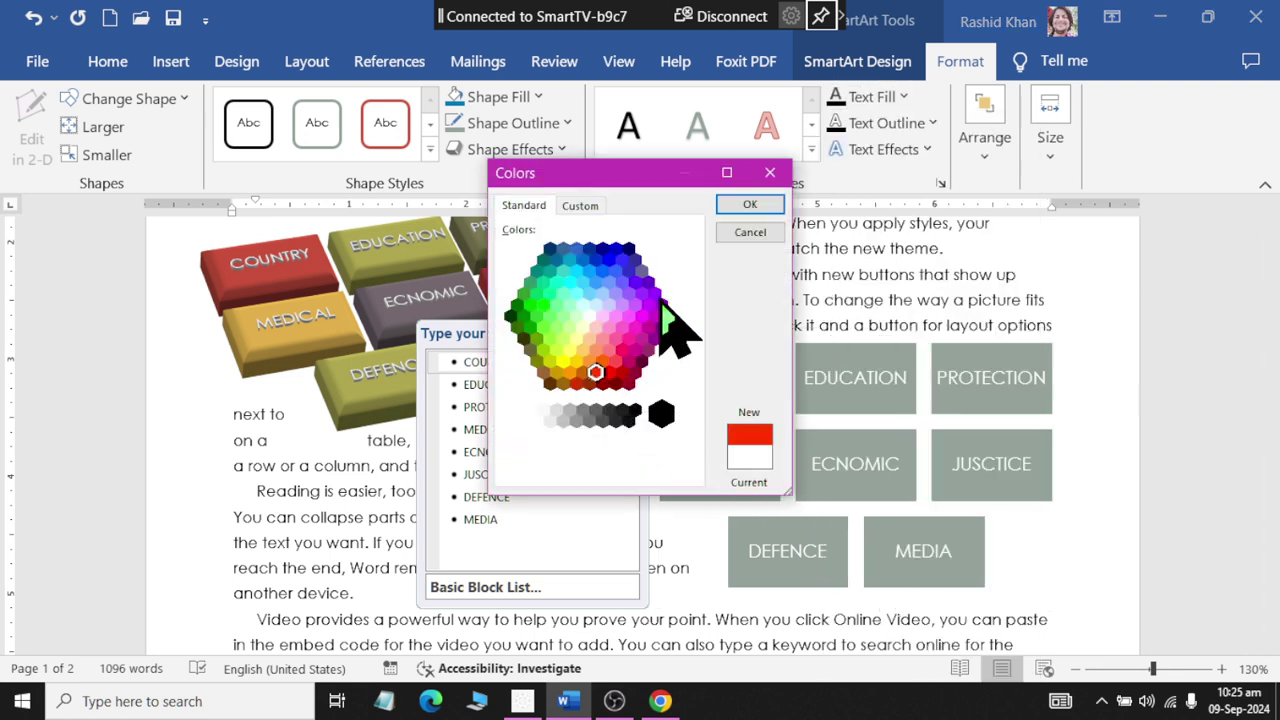
click(762, 203)
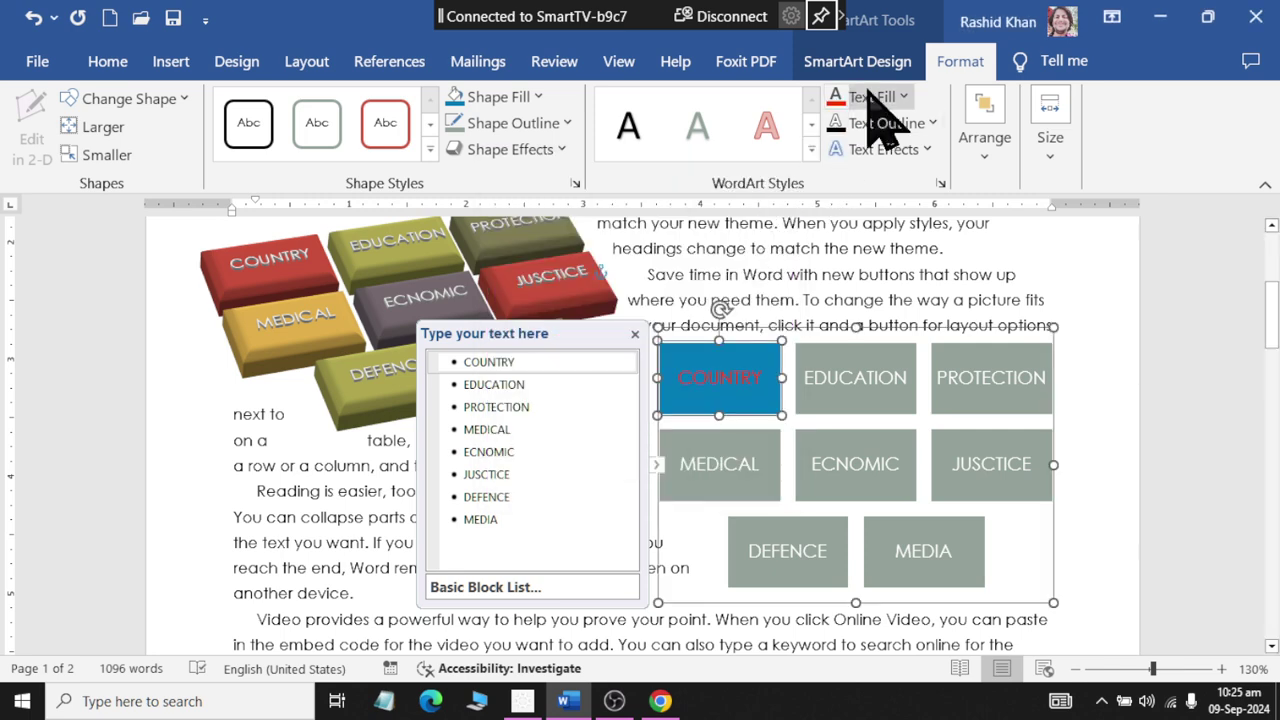
click(878, 97)
click(836, 227)
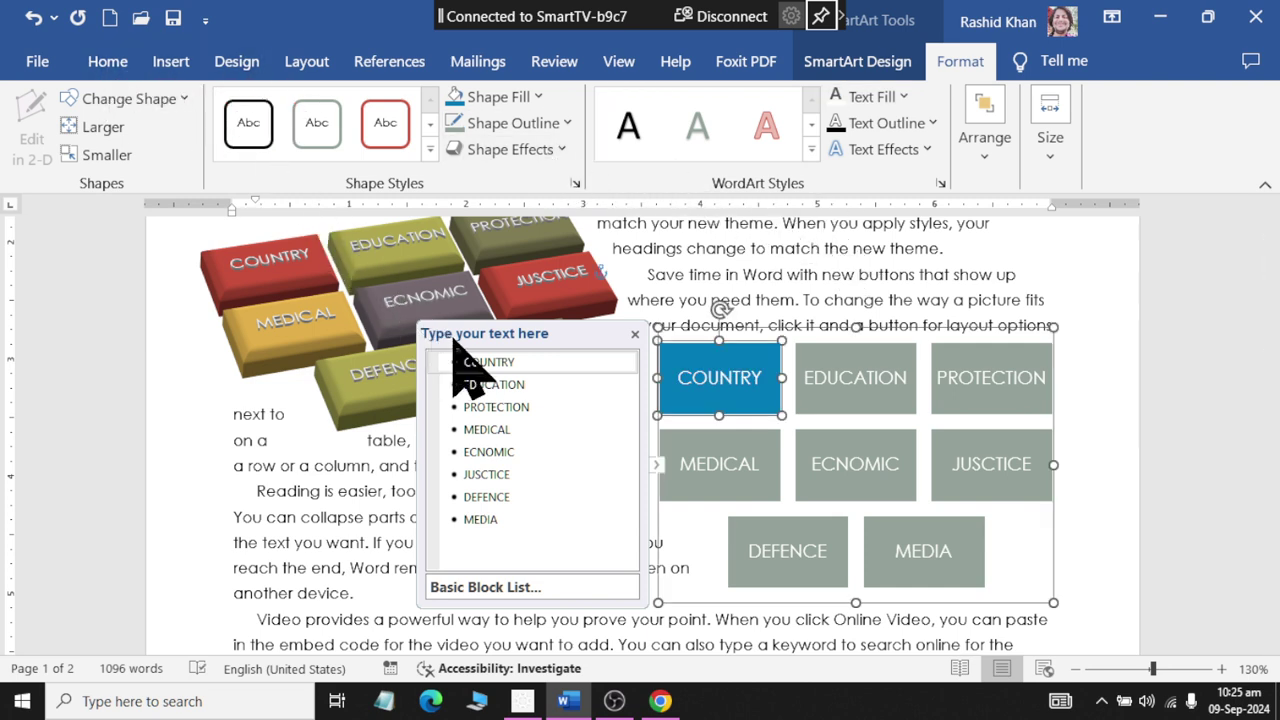
click(105, 64)
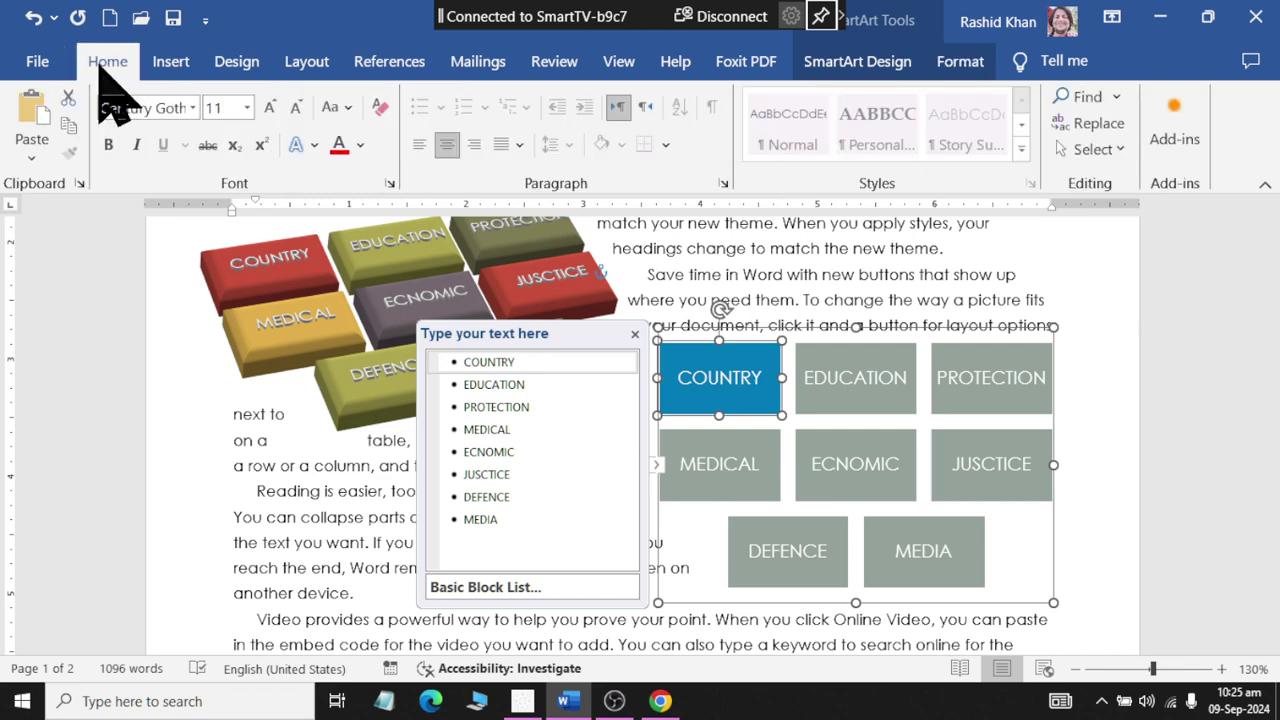
Step: Set COUNTRY to Adobe Fan Heiti Std B and apply Arial-Times New Roman theme fonts
click(191, 107)
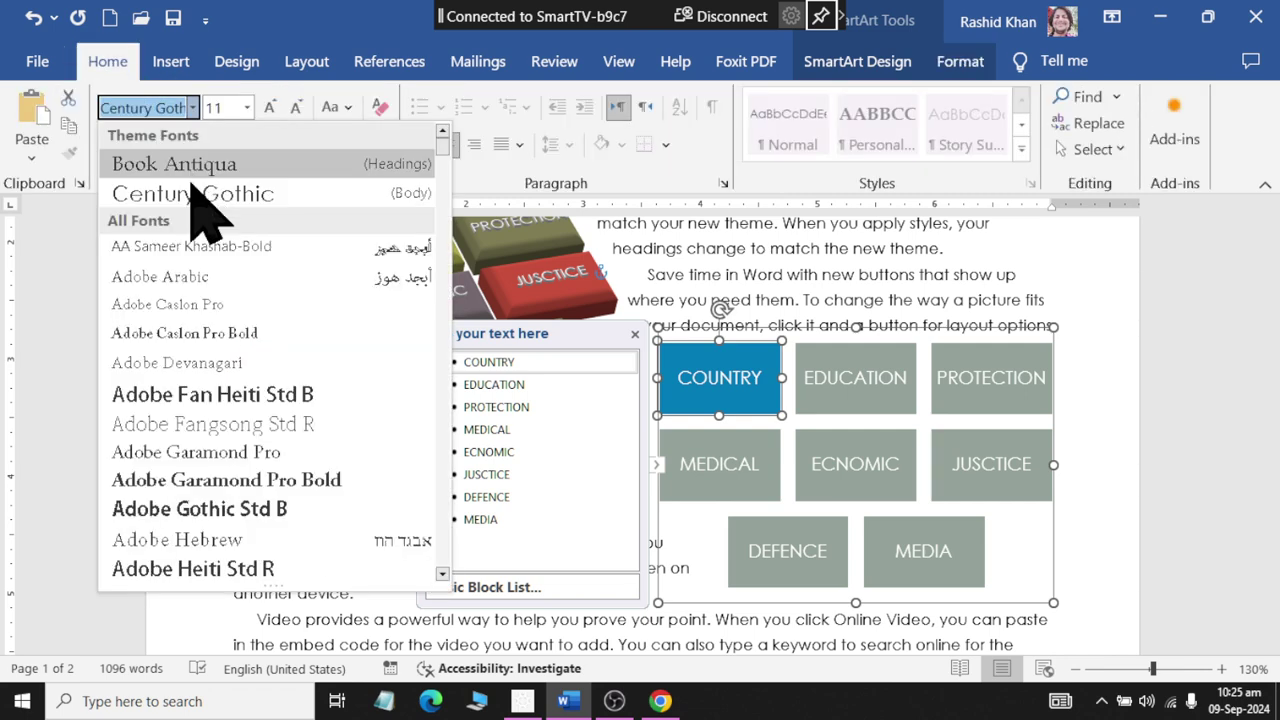
click(200, 394)
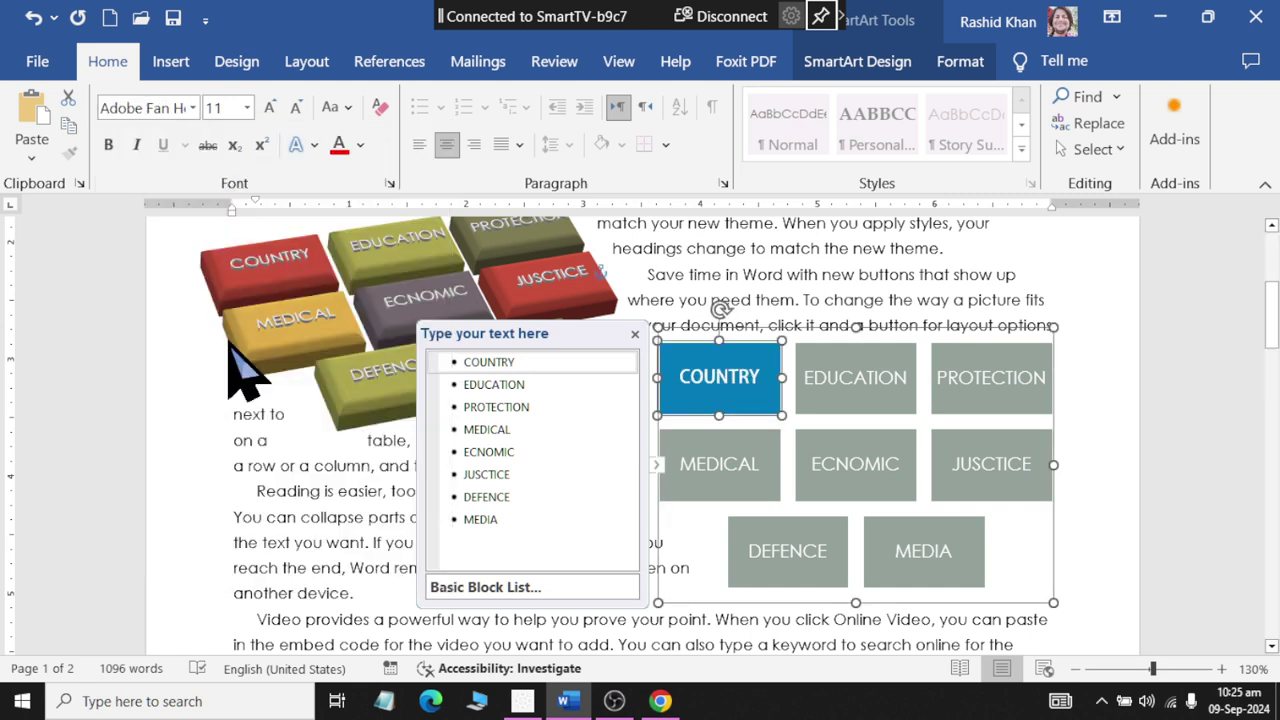
click(234, 64)
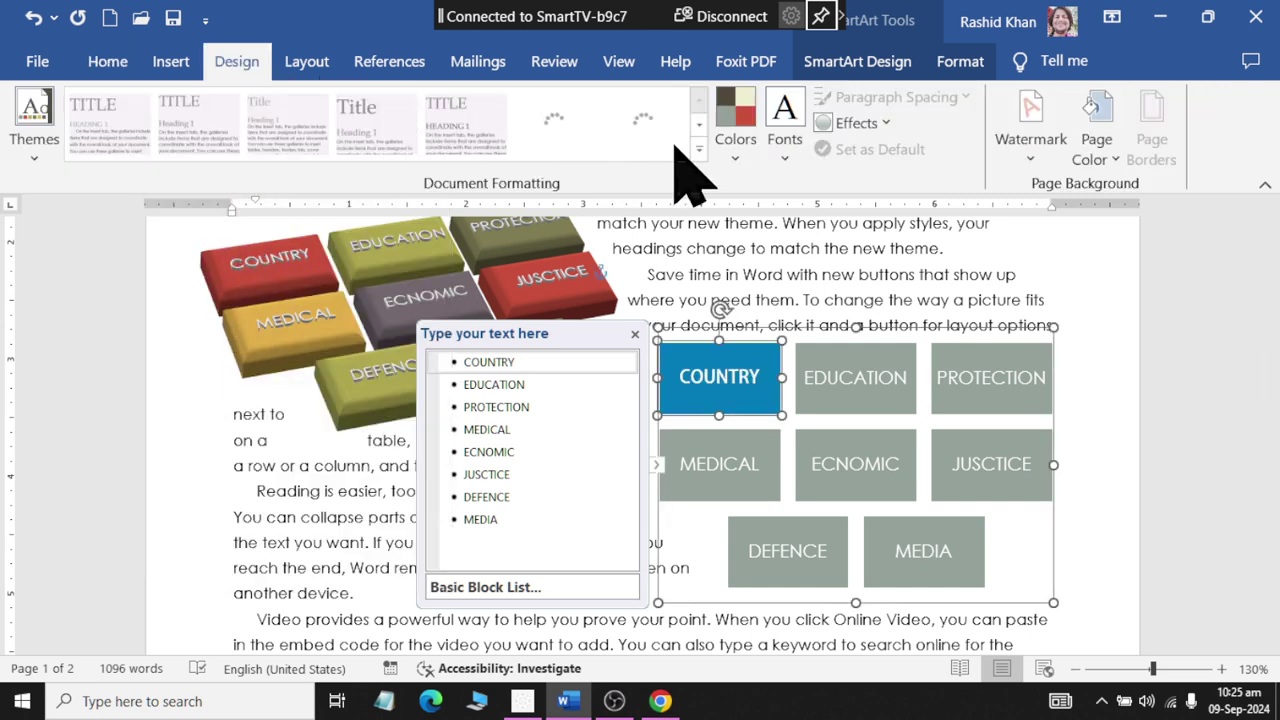
click(787, 152)
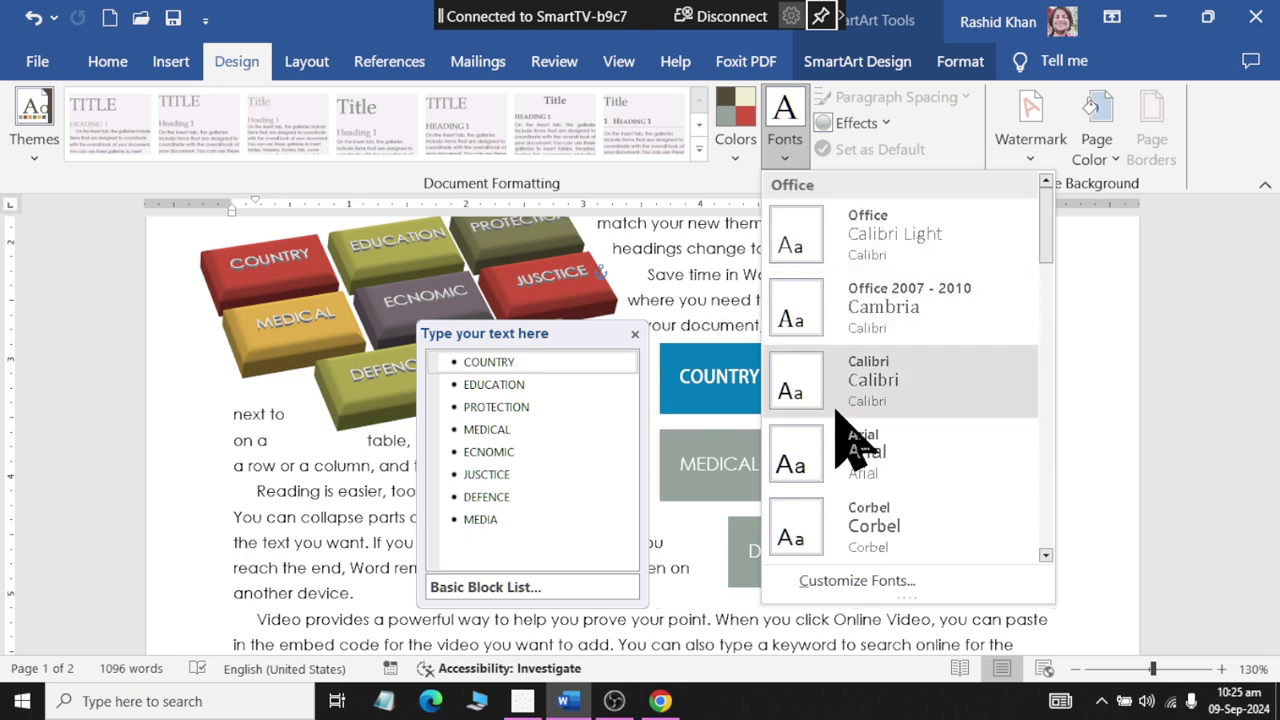
scroll(855, 480, down, 3)
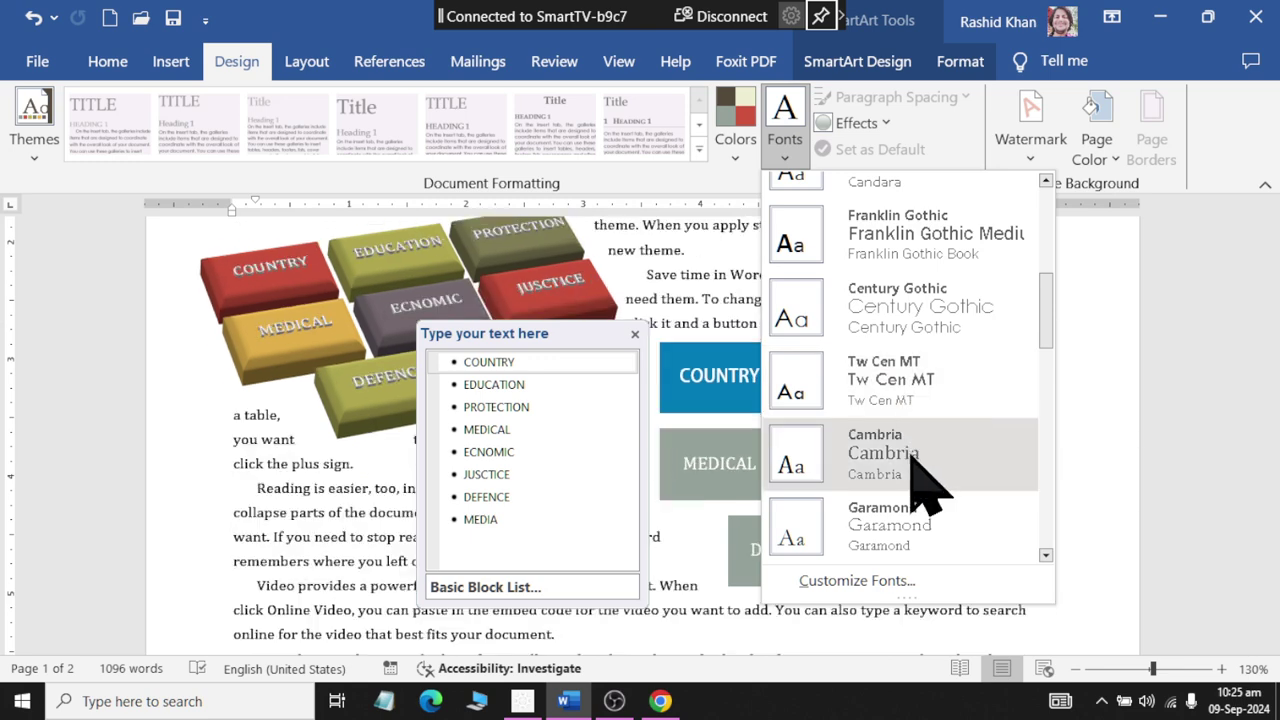
scroll(928, 535, down, 3)
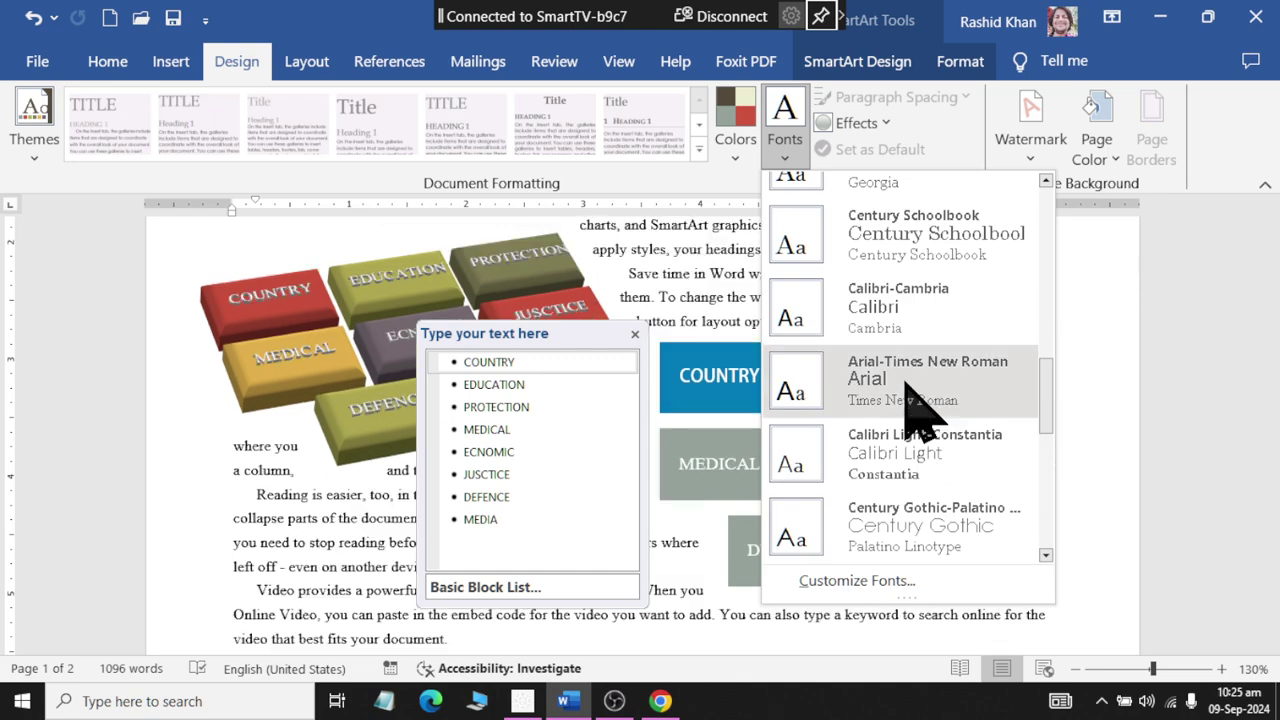
click(915, 405)
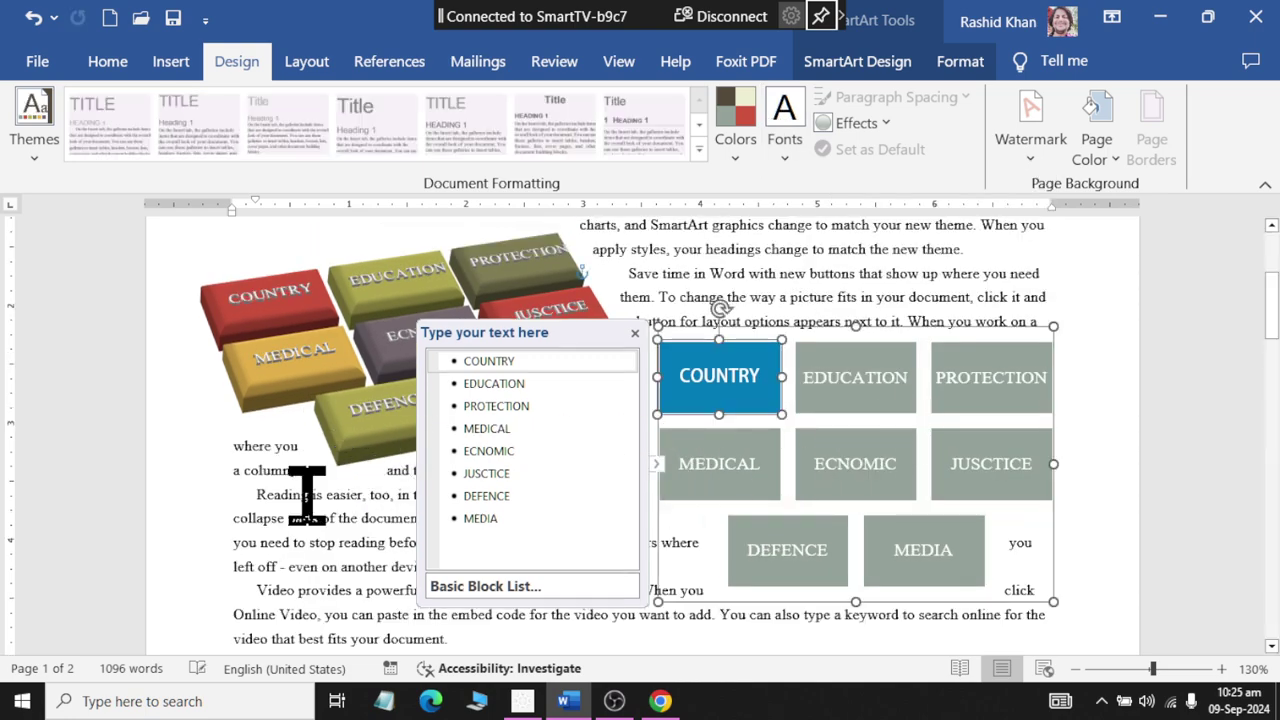
Step: Check the reflowed body text, then reselect the grey block graphic
click(348, 500)
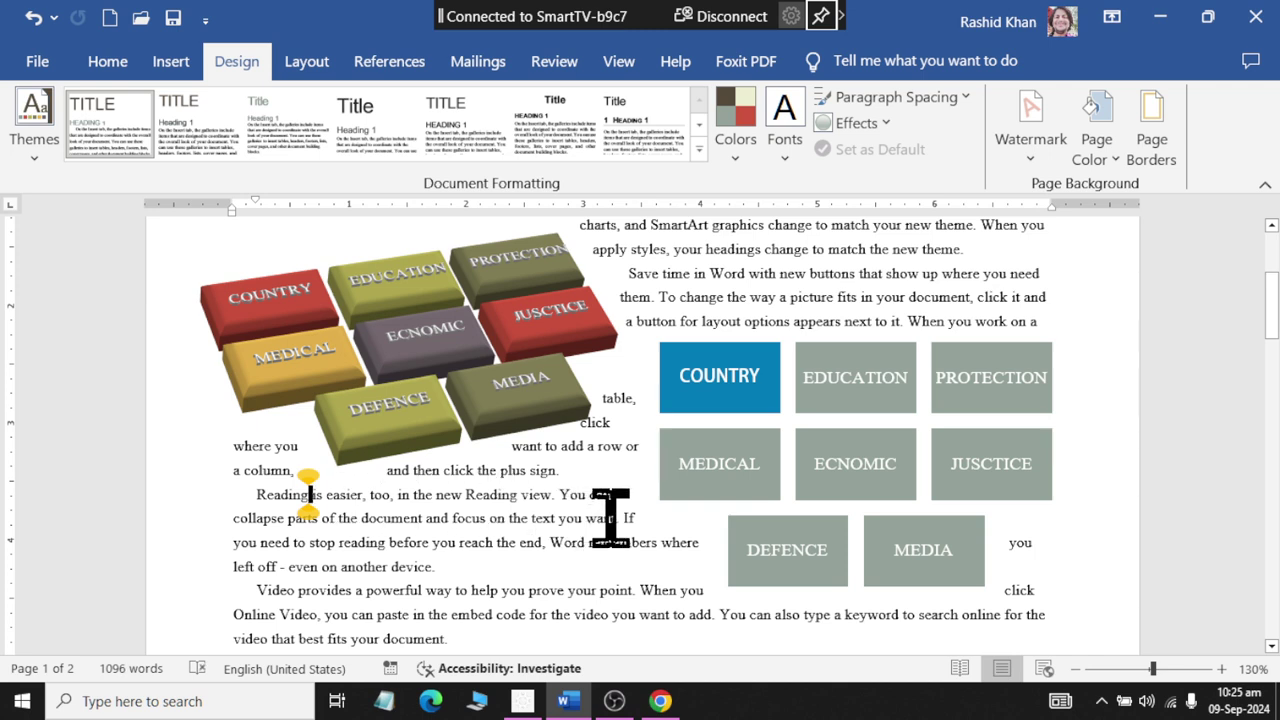
click(736, 355)
click(824, 405)
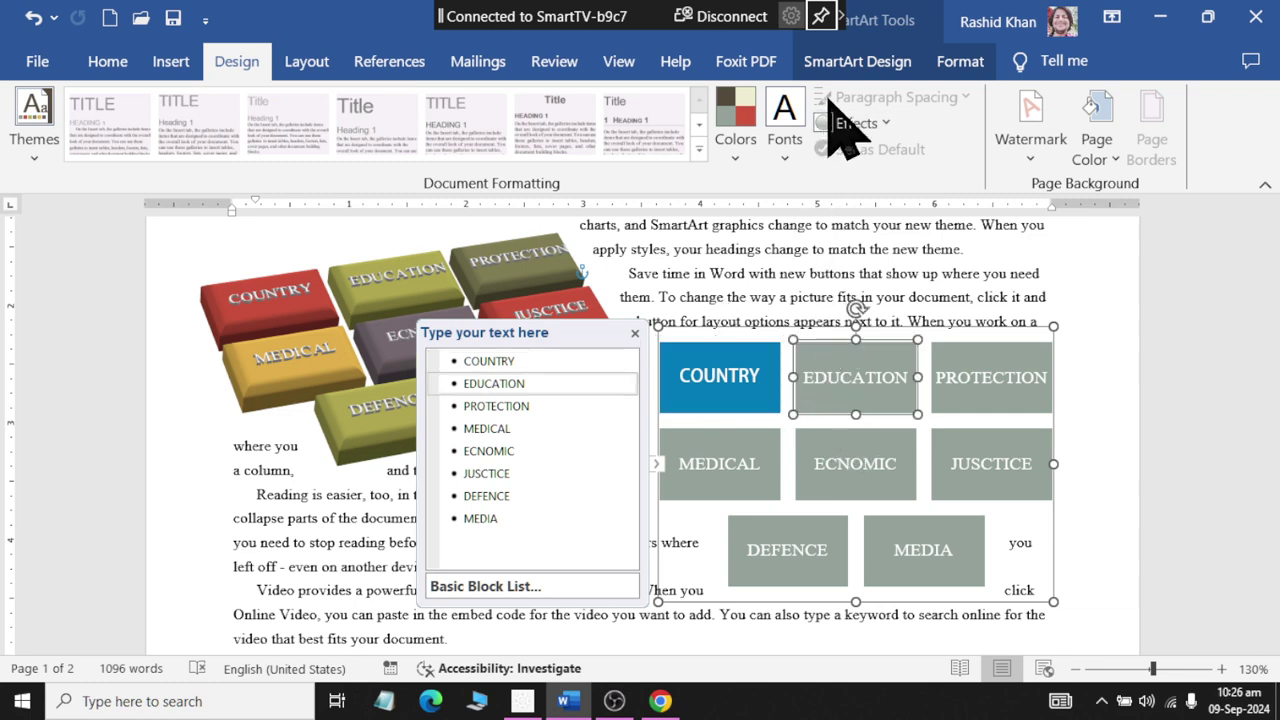
Step: Switch the grey copy to Picture Caption List and start adding a picture to COUNTRY
click(838, 62)
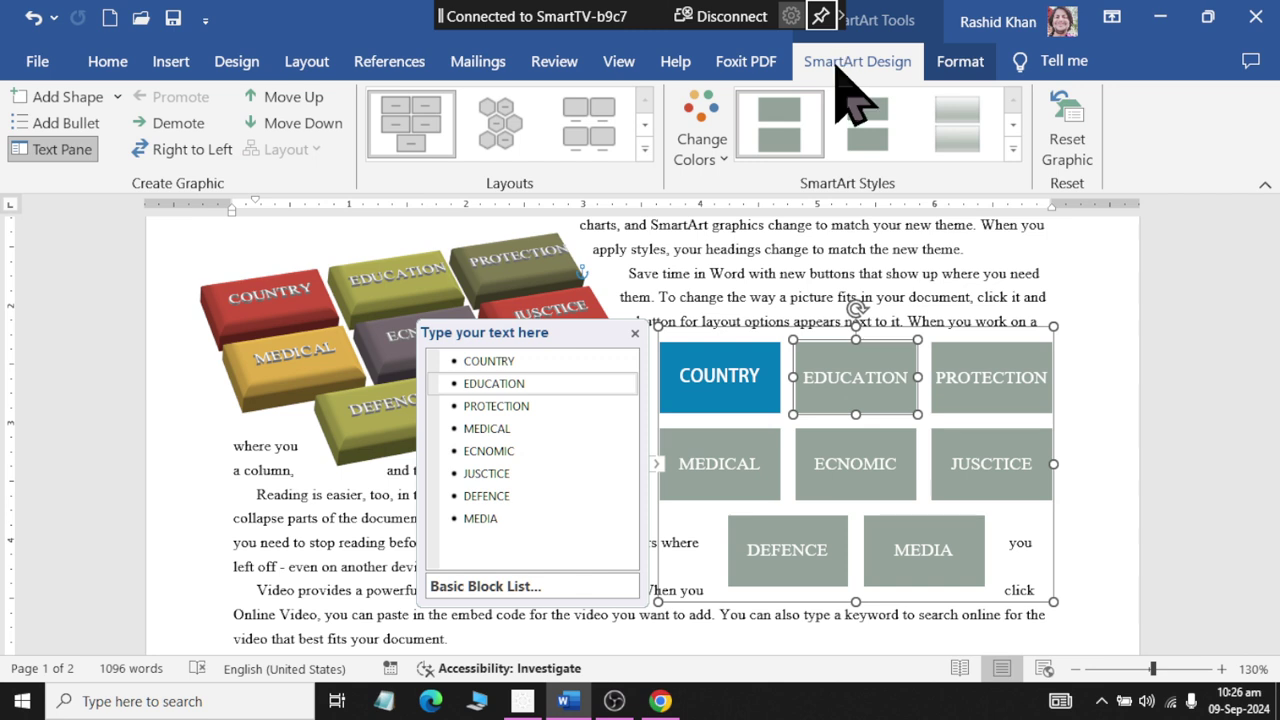
click(683, 600)
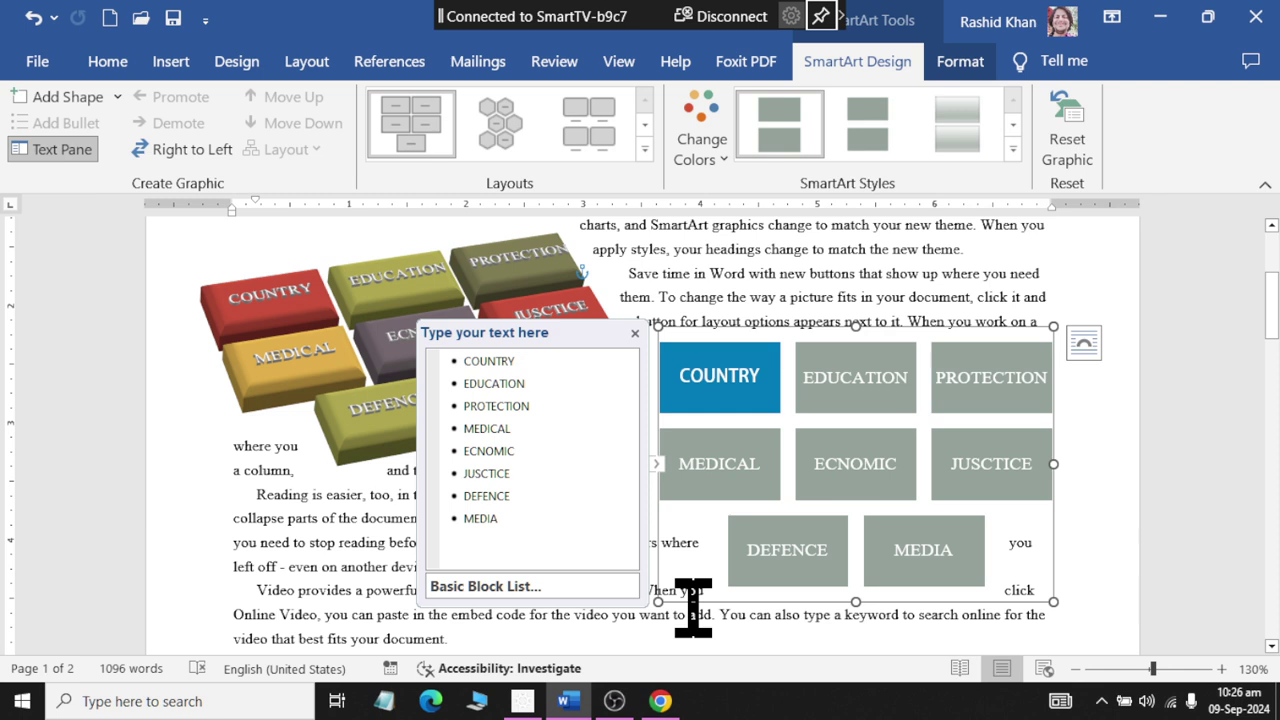
click(643, 150)
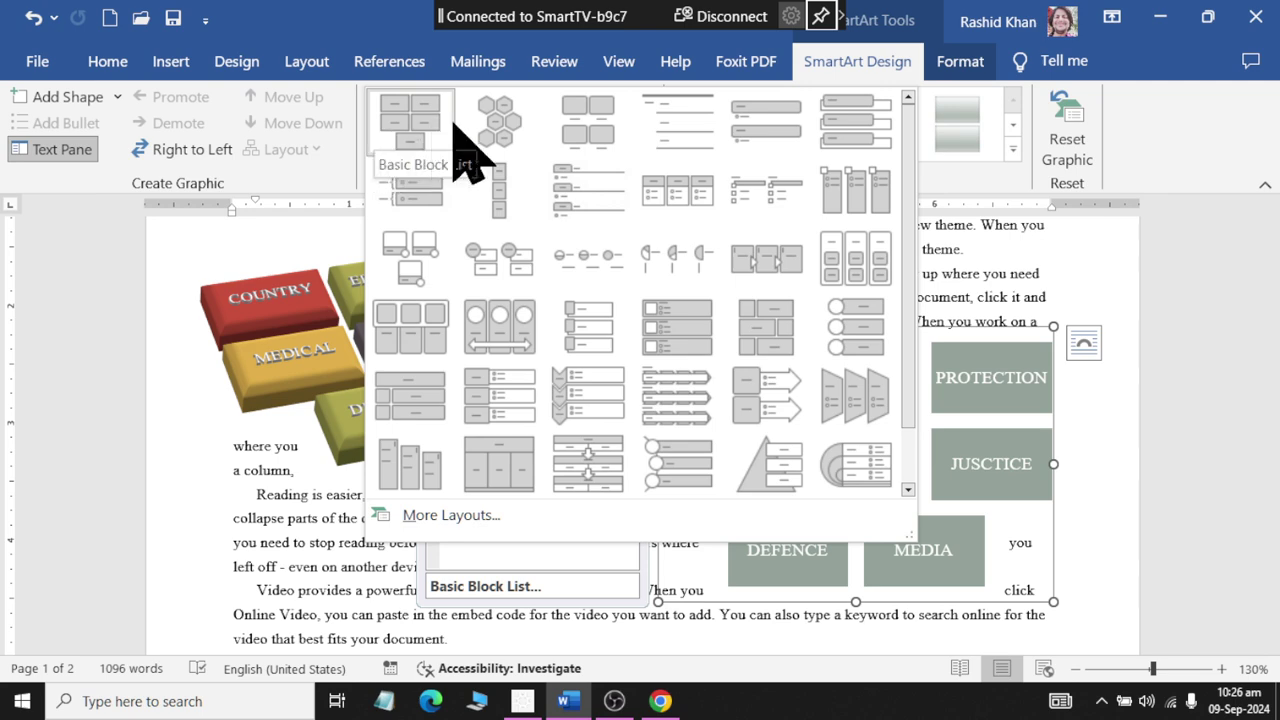
click(598, 134)
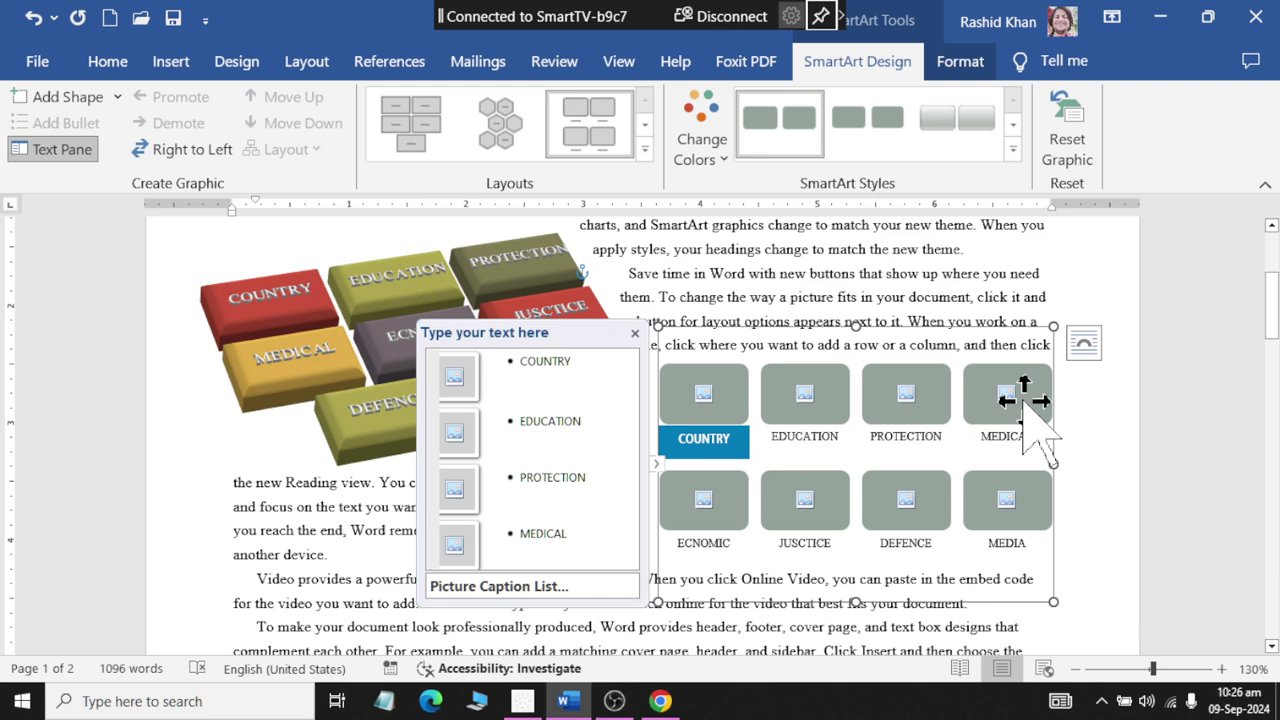
click(701, 396)
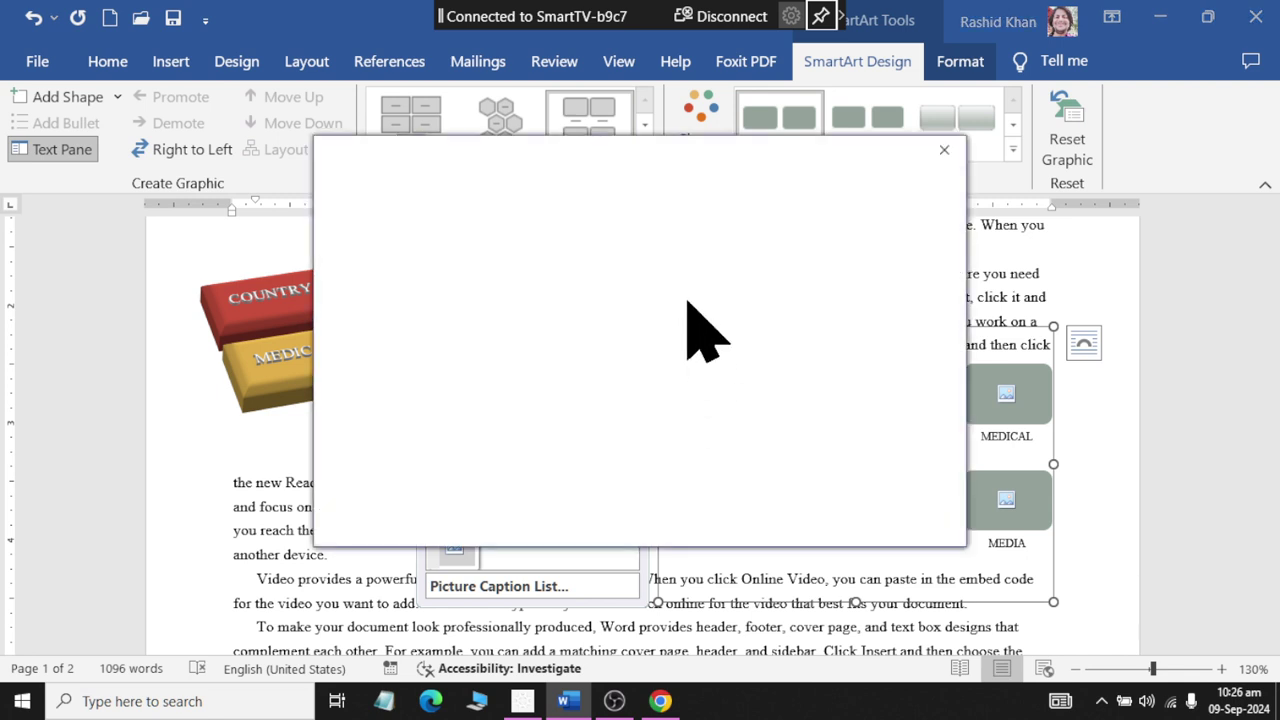
Step: Choose a picture from file and open the Documents > latest folder
click(716, 268)
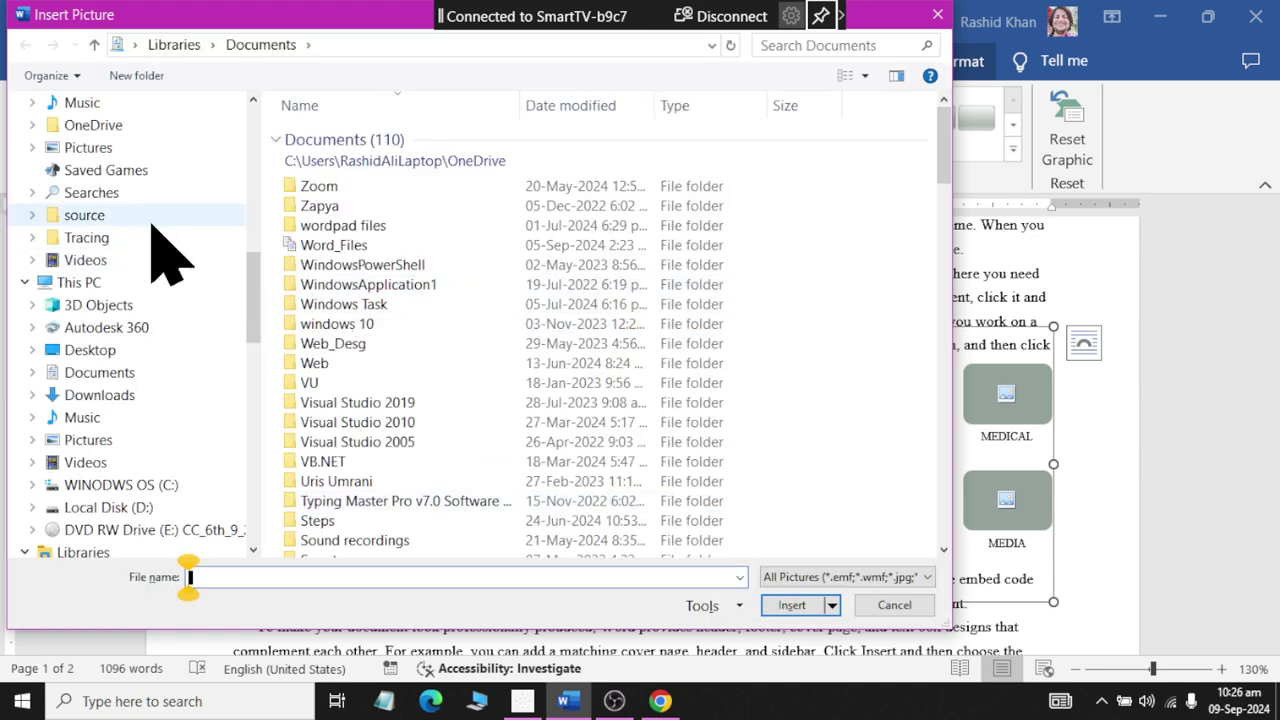
click(95, 372)
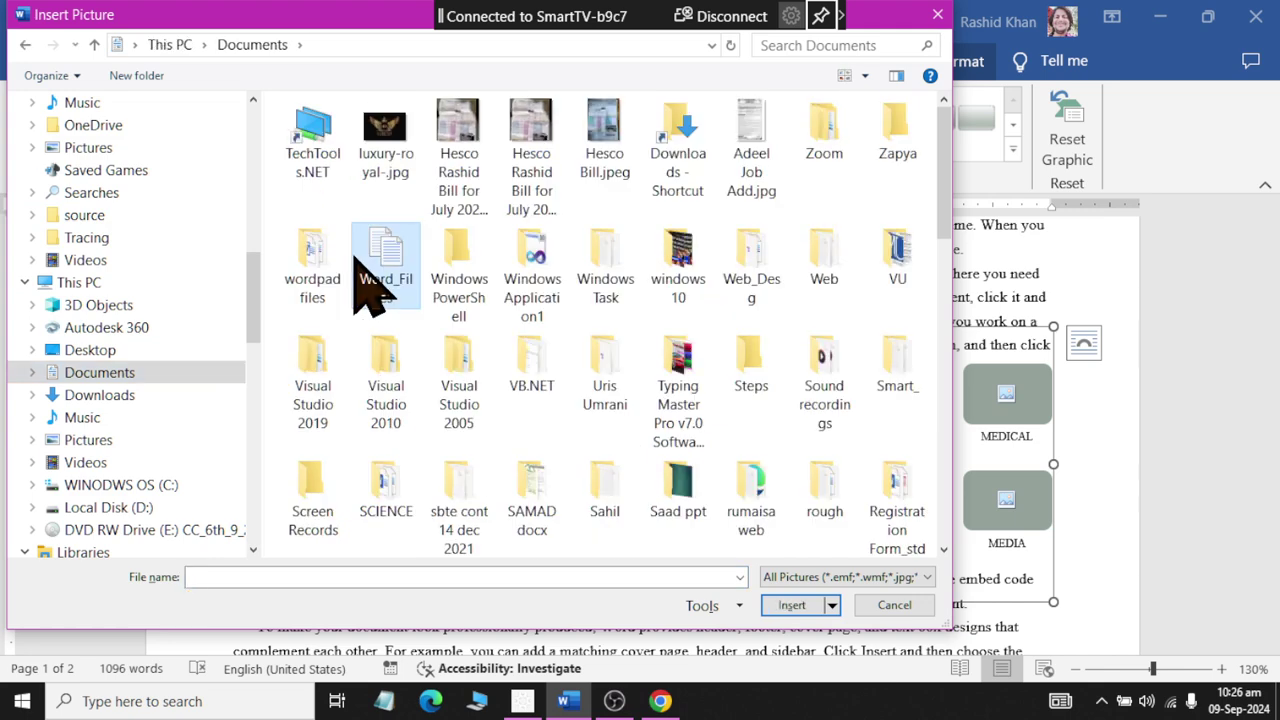
text(latest)
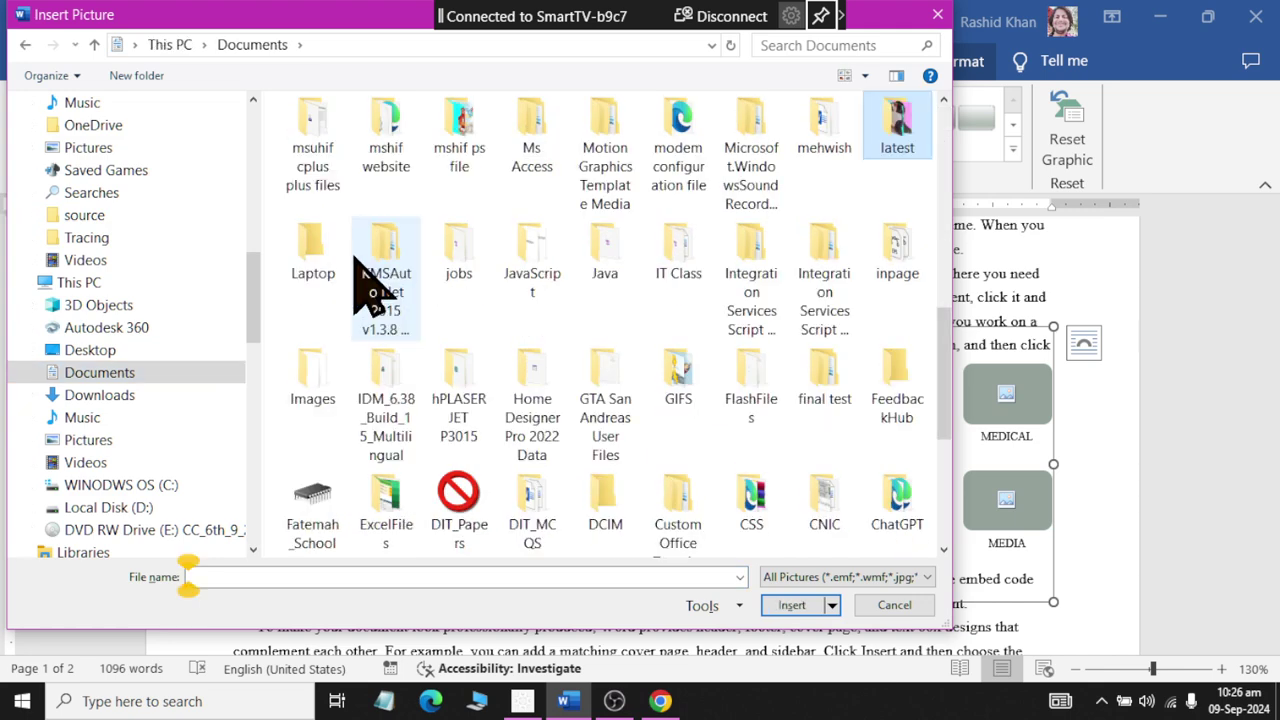
key(Return)
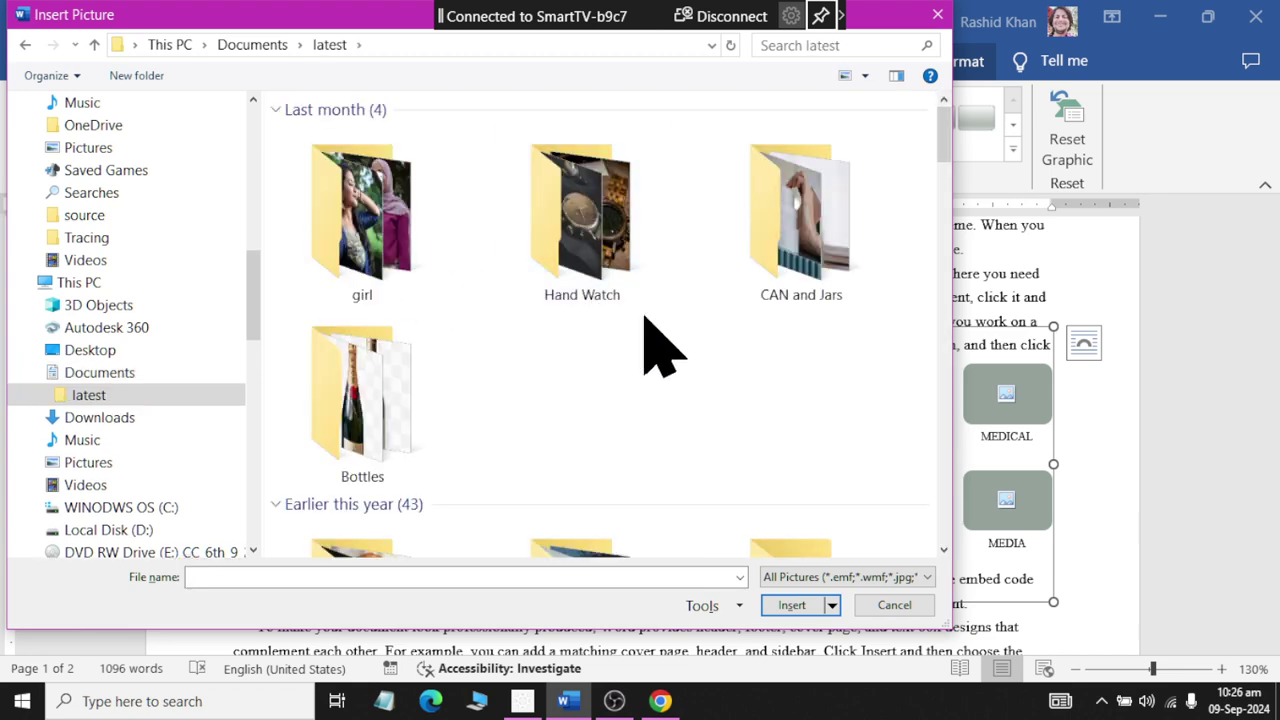
Step: Insert Untitled.png into the COUNTRY picture block
scroll(742, 390, down, 5)
scroll(740, 400, down, 5)
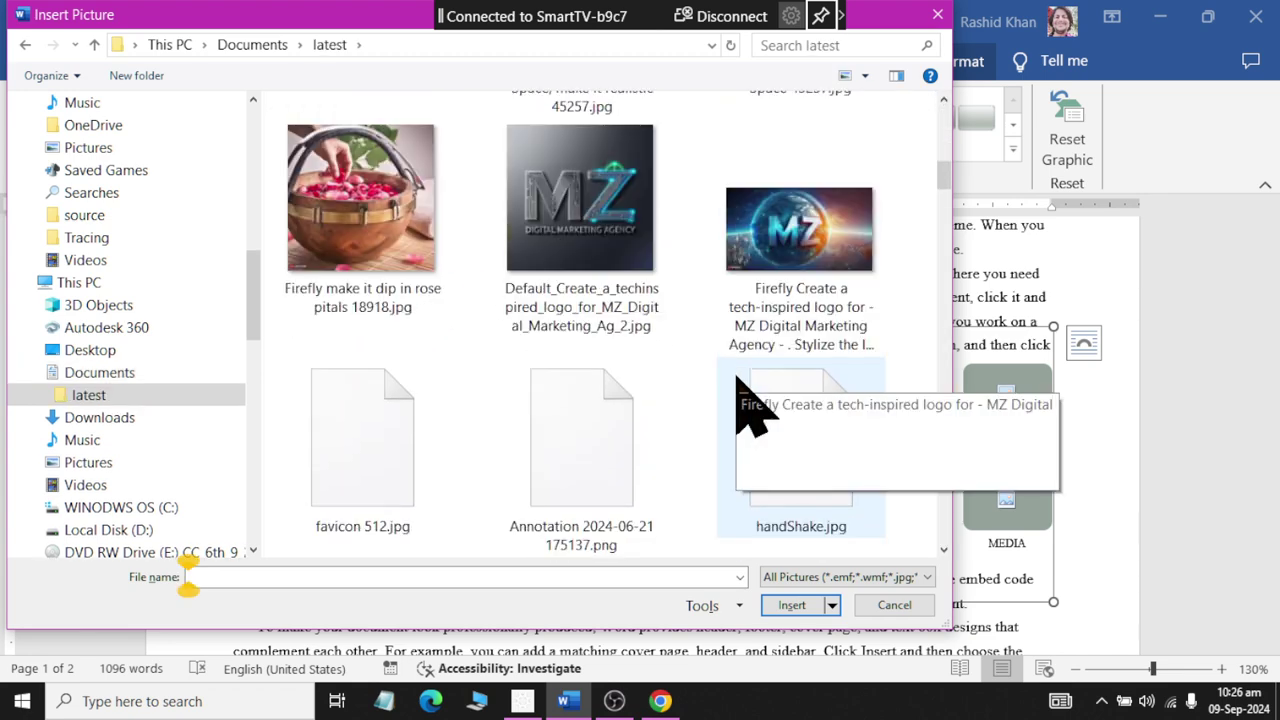
scroll(740, 400, up, 1)
scroll(745, 400, up, 4)
scroll(627, 294, up, 1)
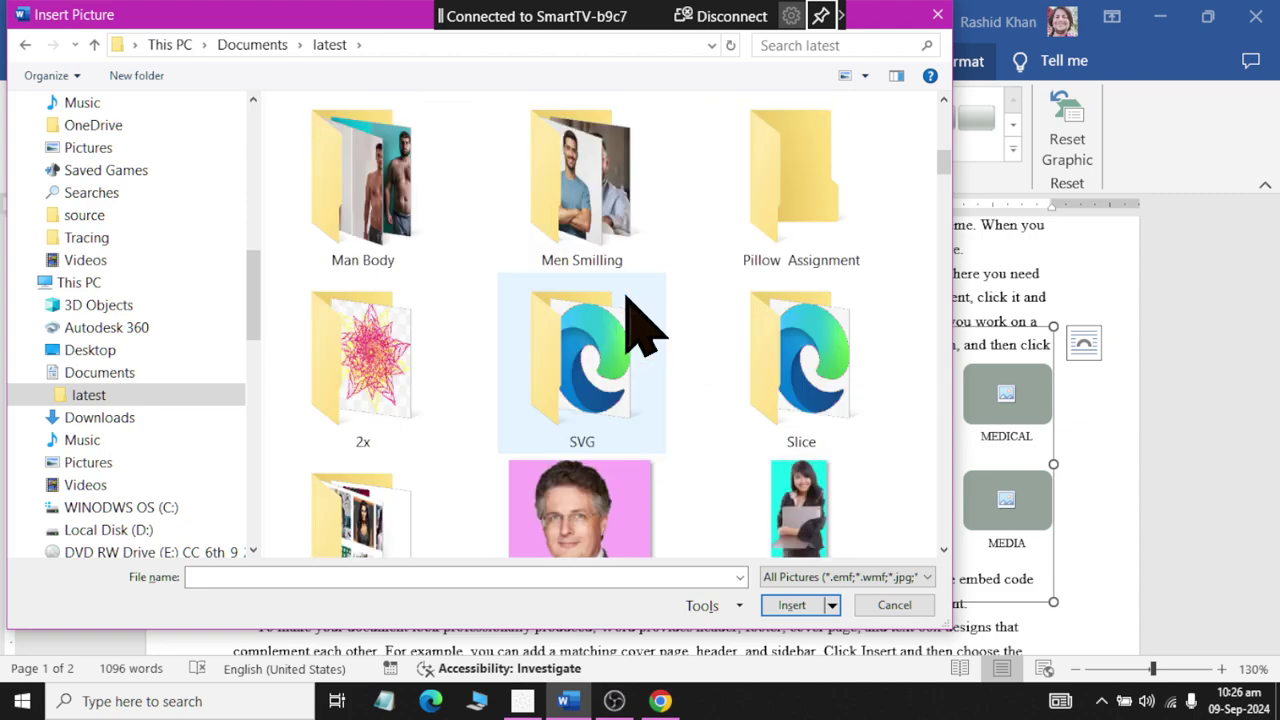
scroll(627, 294, up, 4)
scroll(627, 294, down, 3)
scroll(624, 291, down, 2)
scroll(627, 294, down, 2)
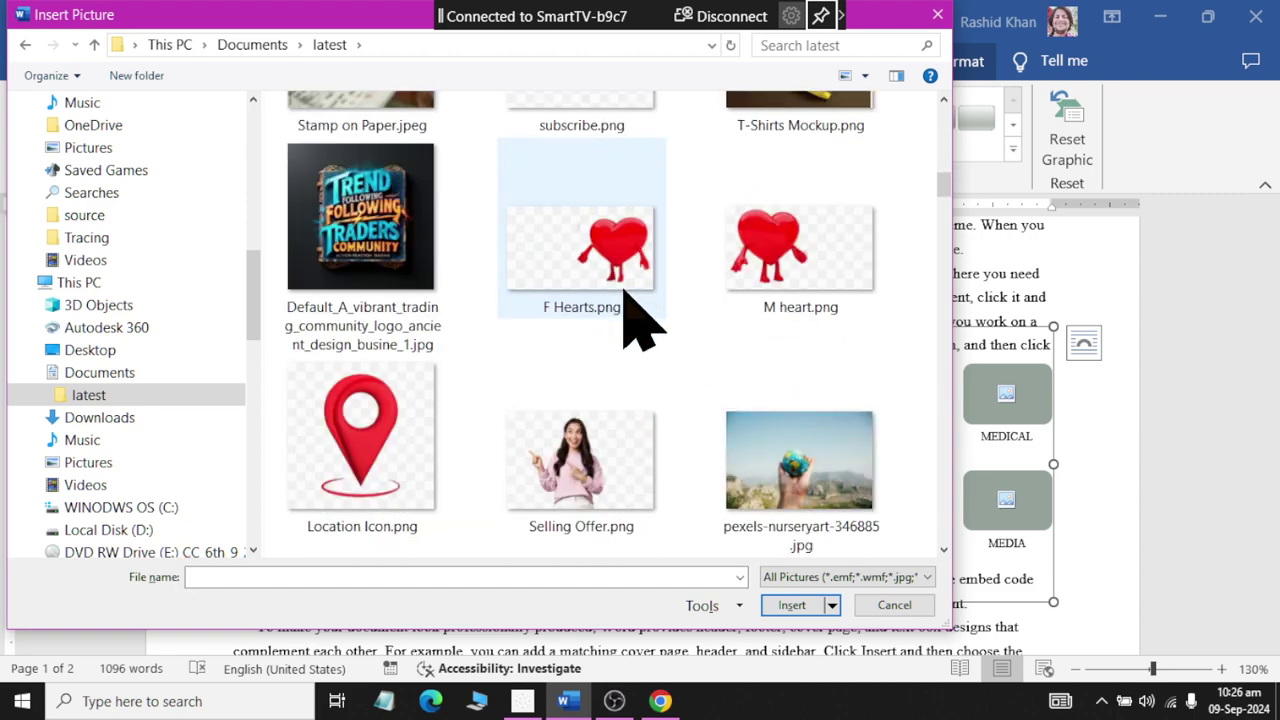
scroll(624, 291, down, 4)
scroll(624, 291, up, 2)
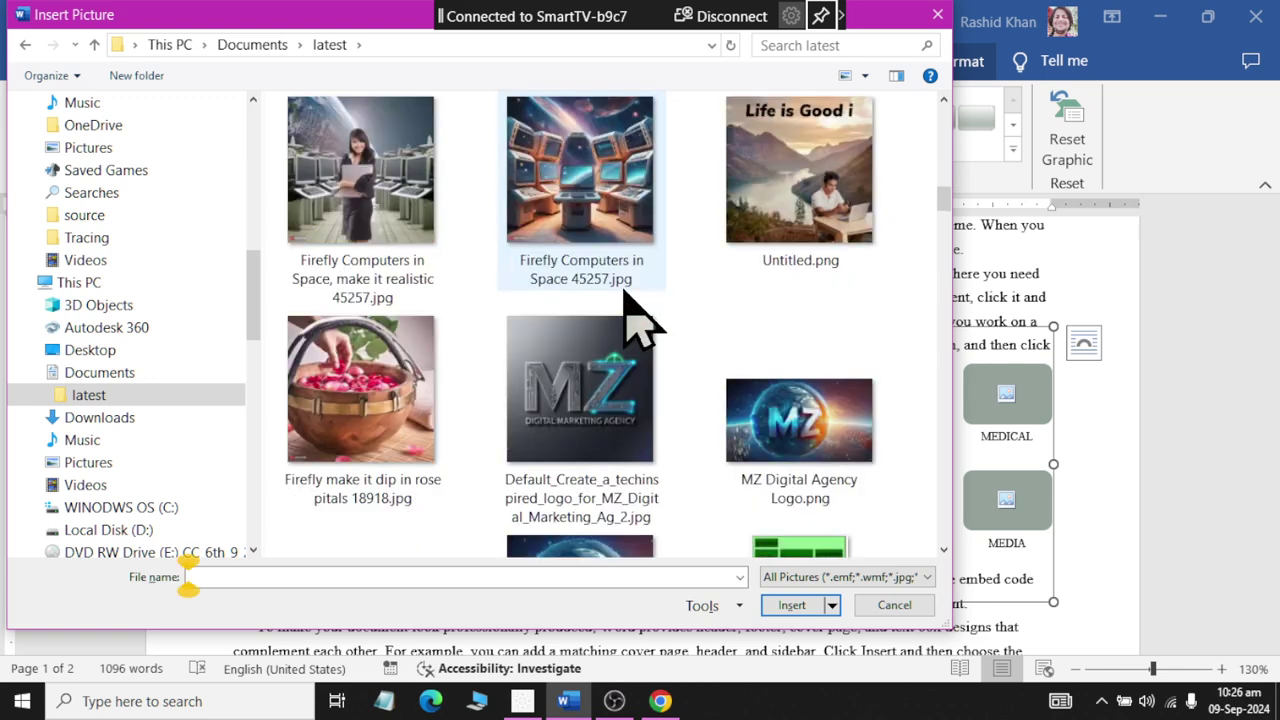
click(790, 245)
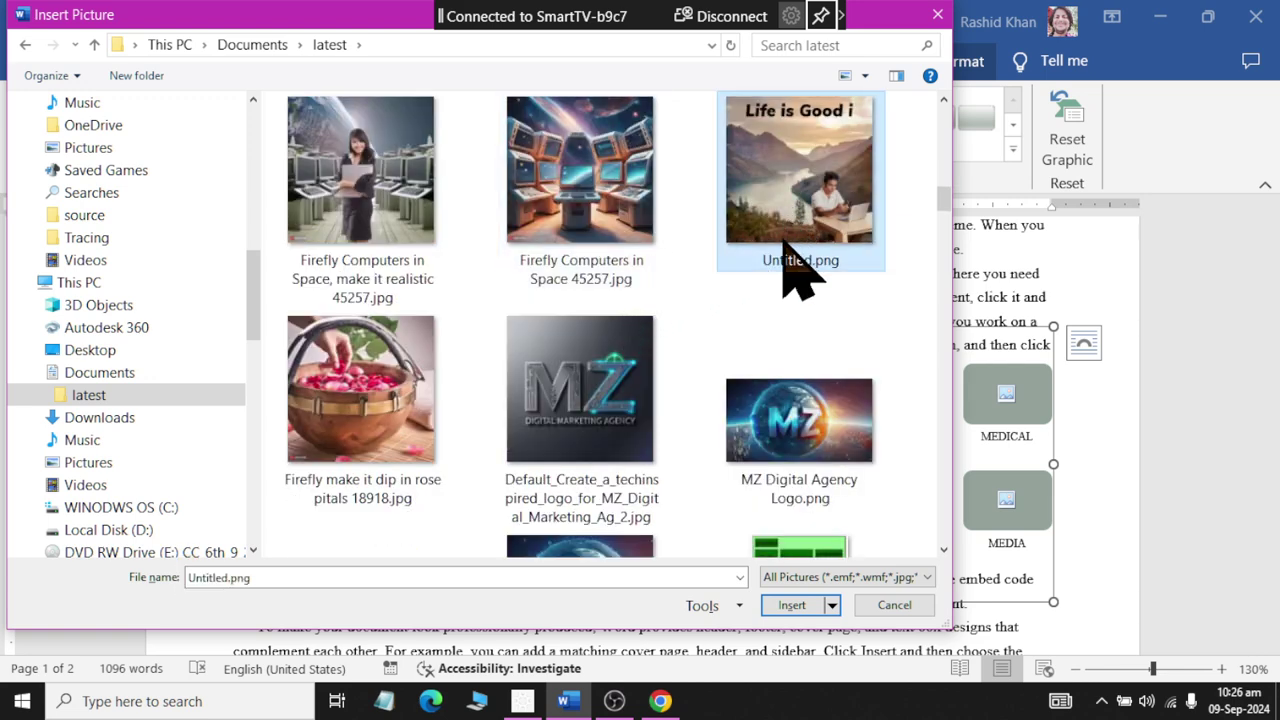
click(792, 605)
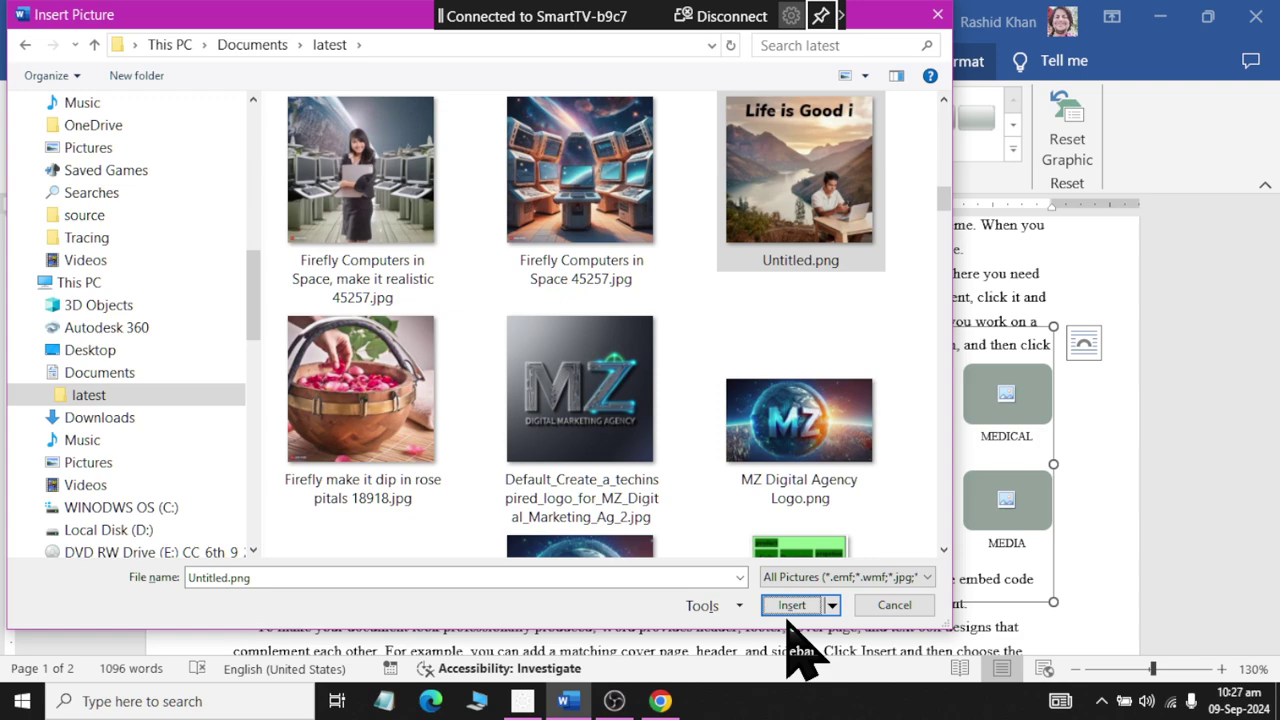
click(790, 606)
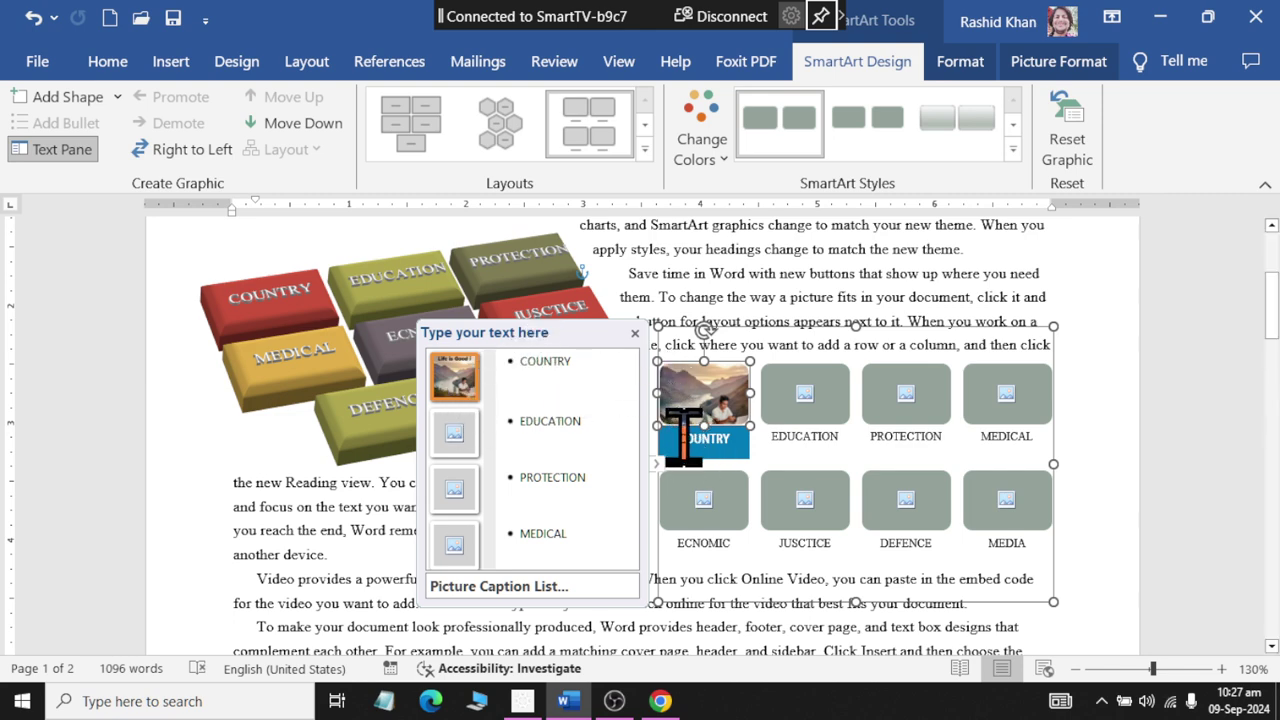
Step: Move the picture SmartArt left and widen it so its blocks spread into rows of five and three
scroll(720, 440, down, 2)
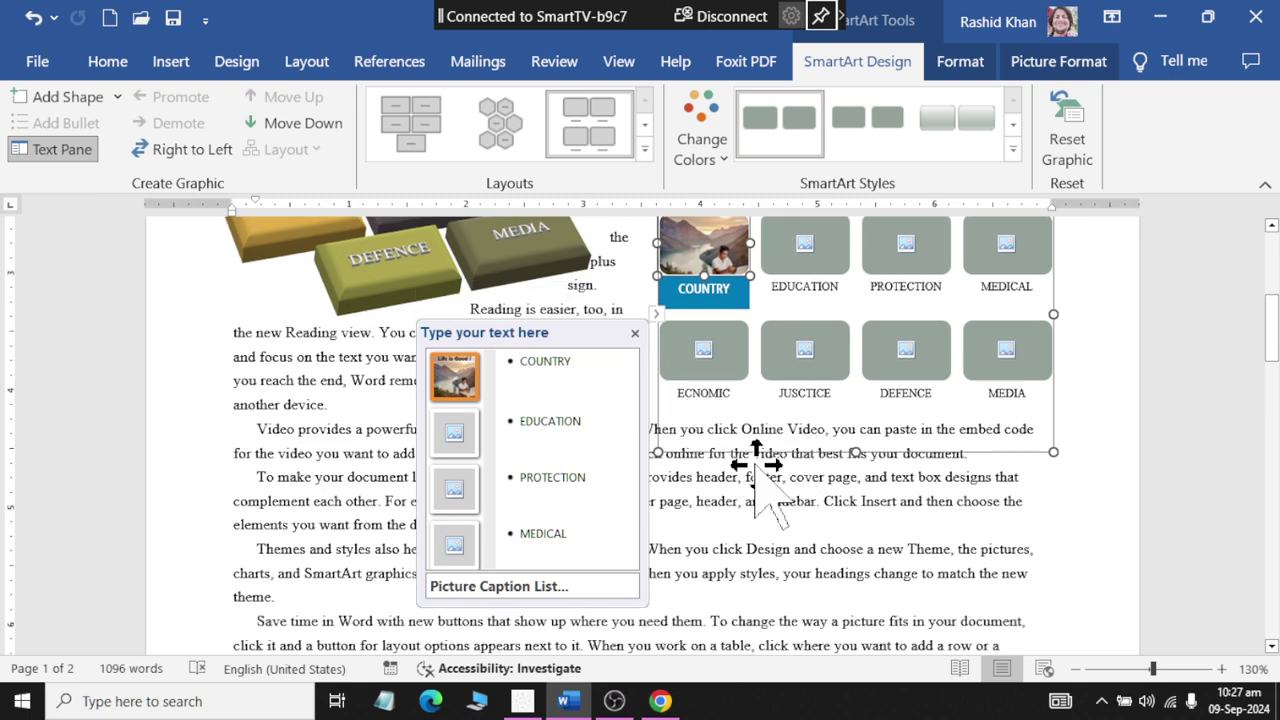
mouse_move(754, 455)
mouse_down()
mouse_move(580, 568)
mouse_move(371, 594)
mouse_up()
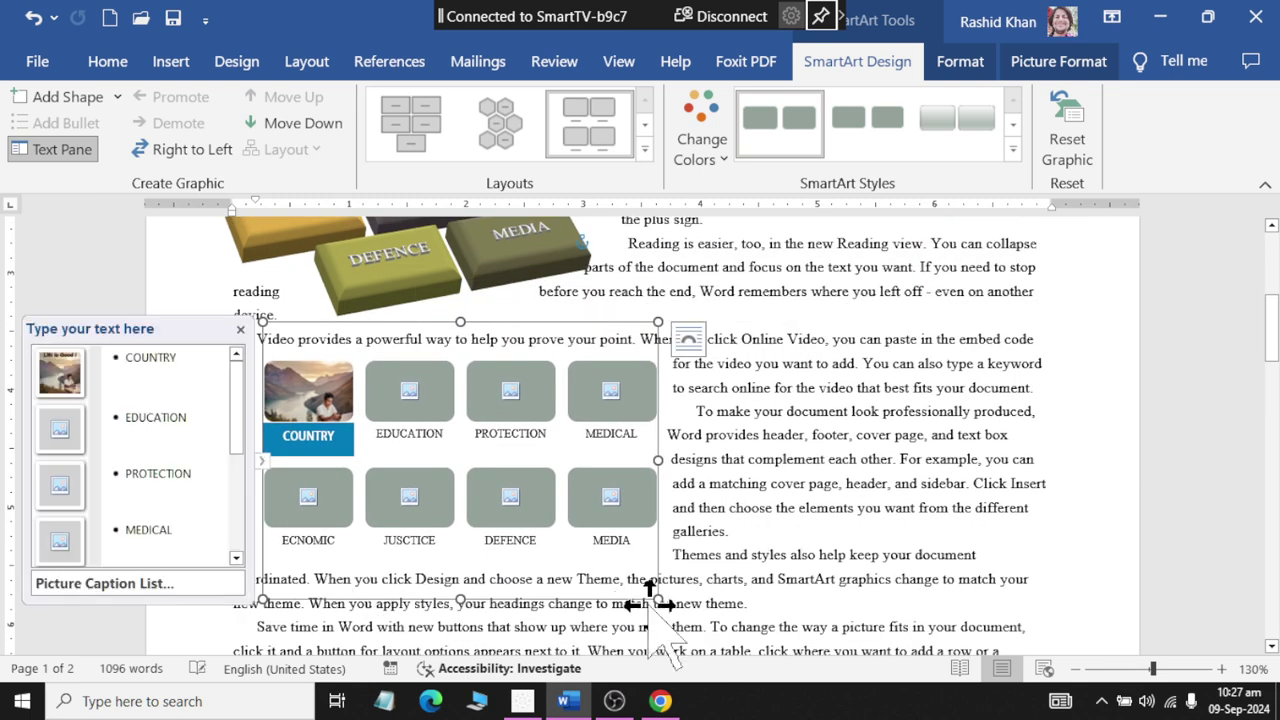
drag(658, 596, 1047, 594)
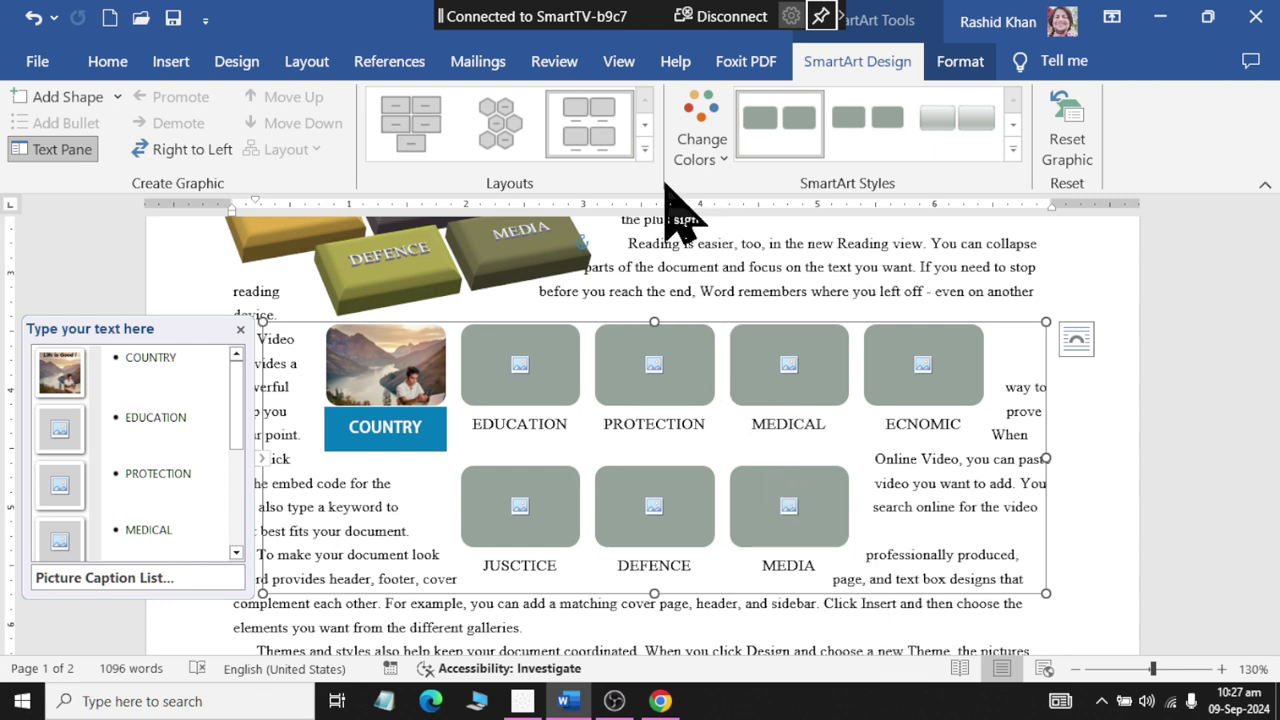
Step: Switch the SmartArt back to the Basic Block List layout, eight blocks in two rows of four
click(645, 148)
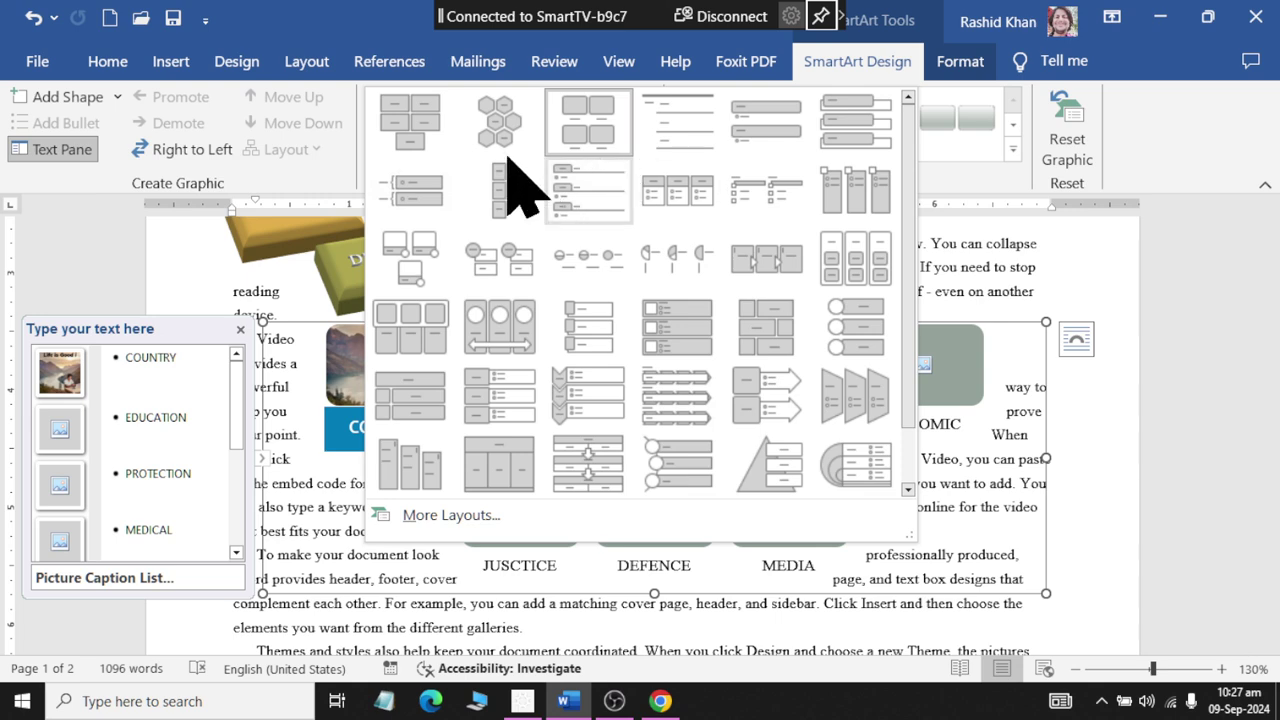
key(Escape)
click(426, 152)
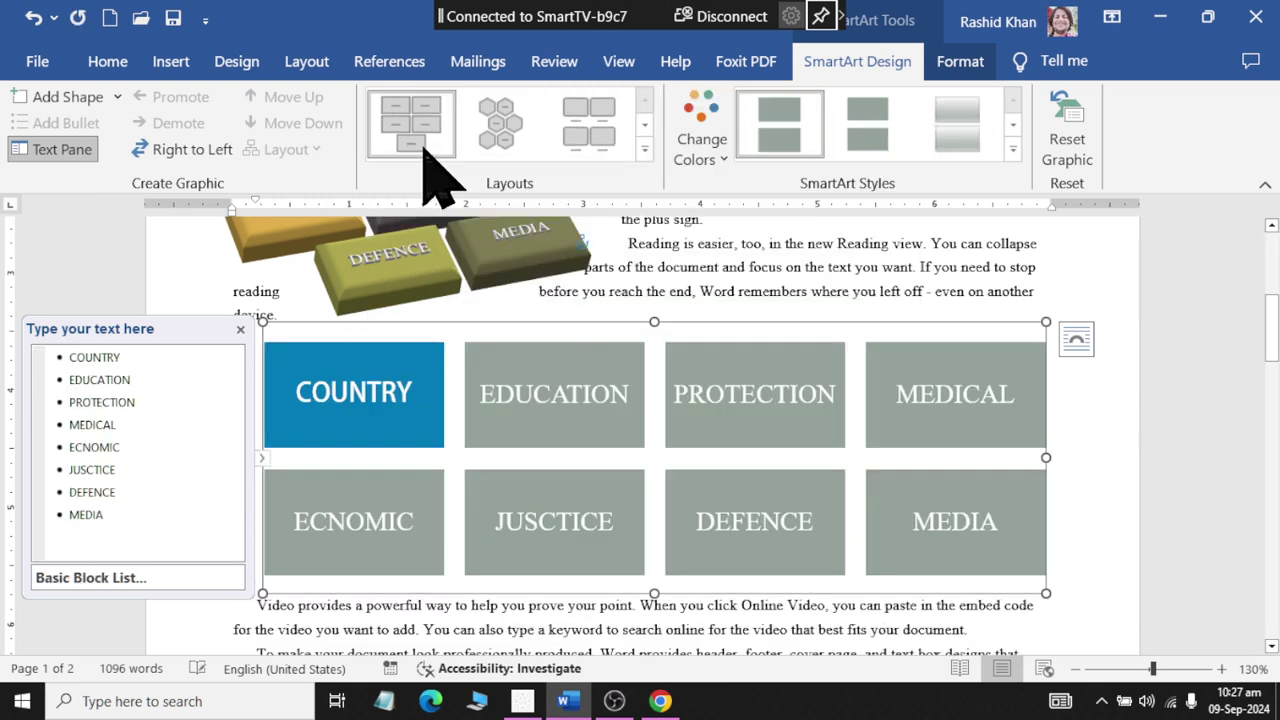